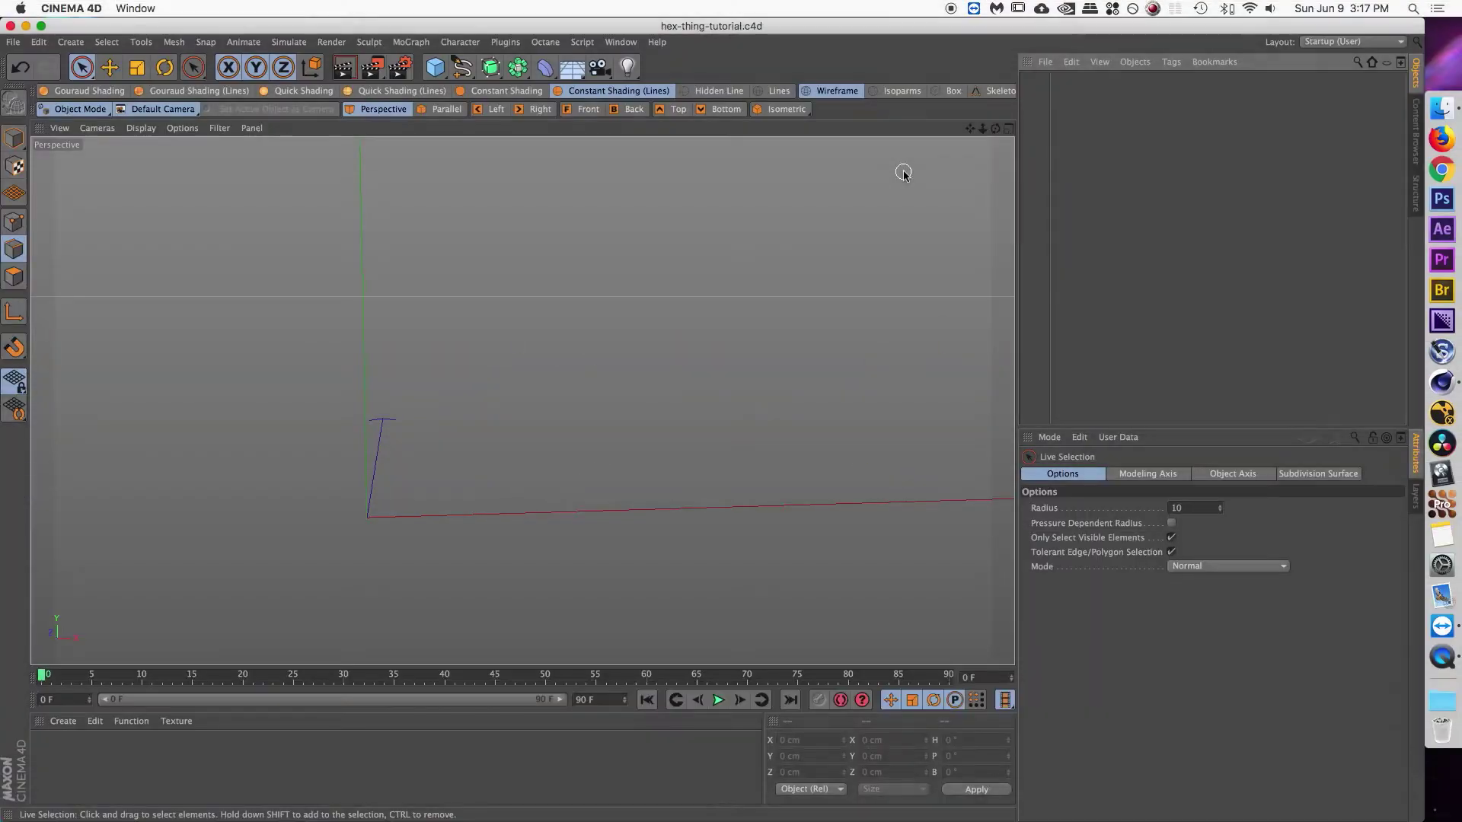
- Create a six-sided n-Side hexagon spline and zoom out until the whole shape is visible
drag(462, 71, 505, 169)
click(1058, 82)
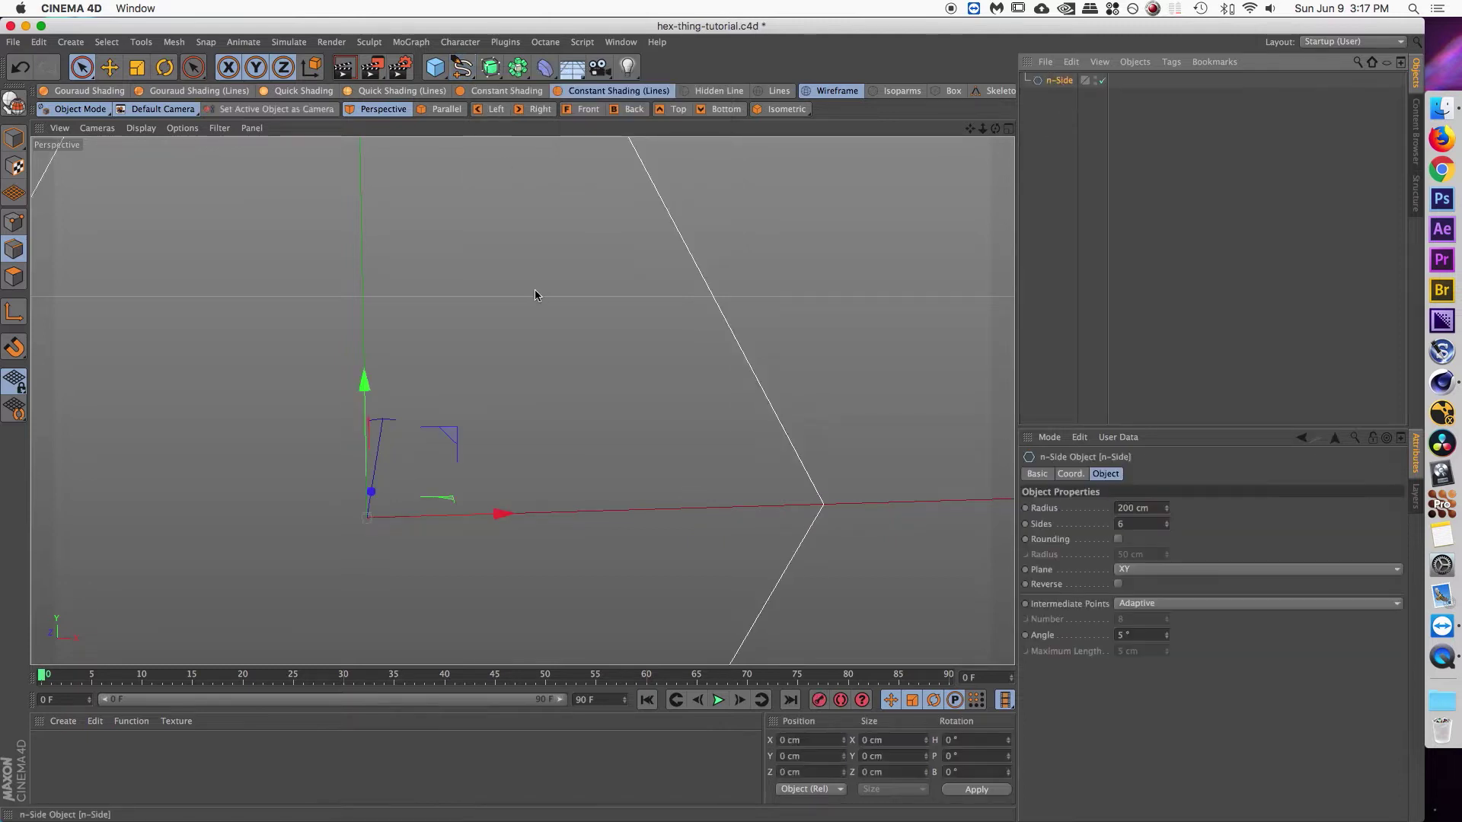
alt+right_drag(402, 330, 339, 349)
alt+middle_drag(534, 300, 560, 288)
scroll(536, 309, down, 5)
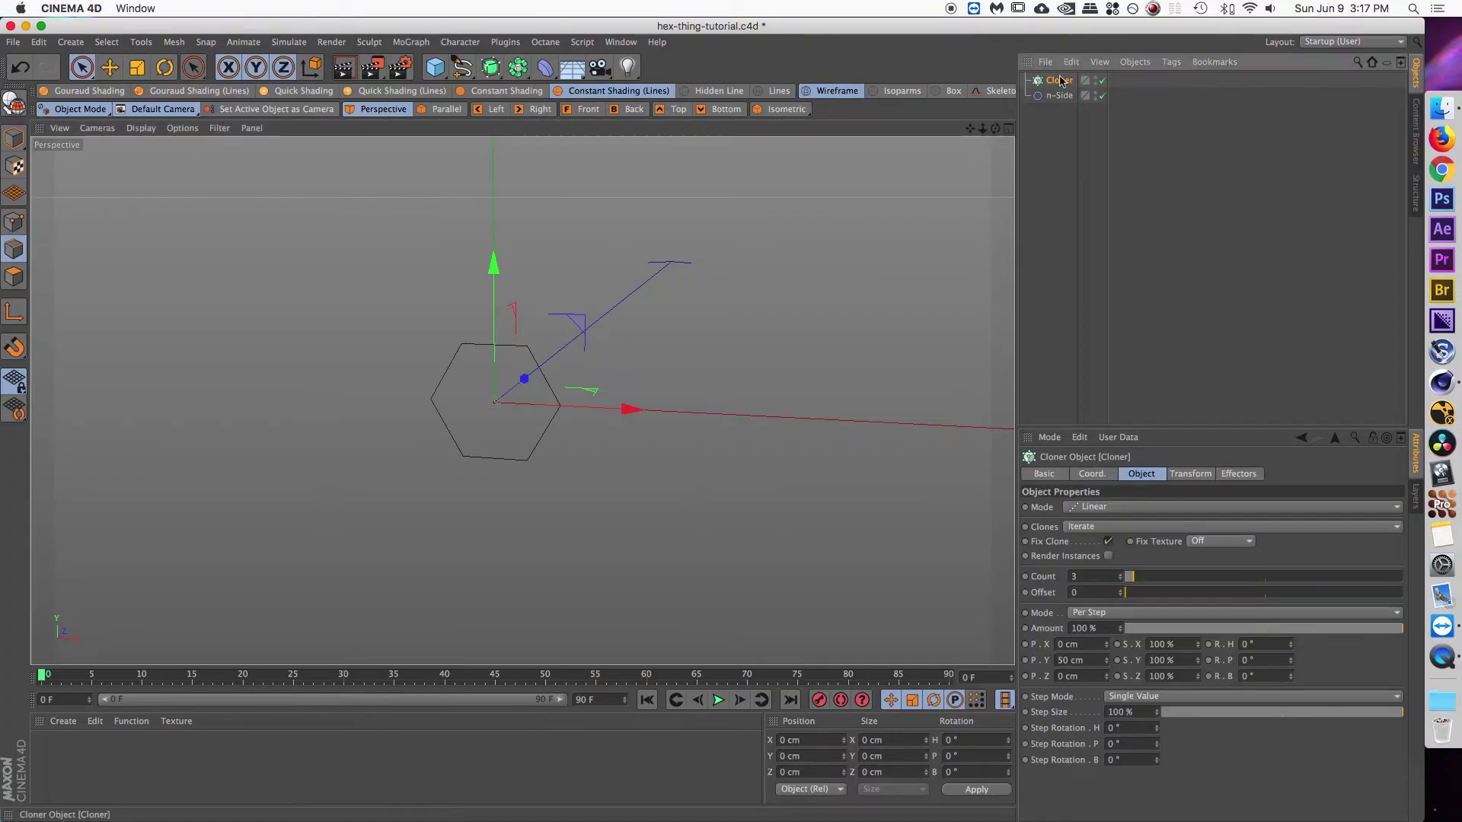
click(1060, 96)
- Place the hexagon under the Cloner and set the vertical clone spacing to 17.5 cm
drag(1064, 84, 1062, 83)
click(1061, 82)
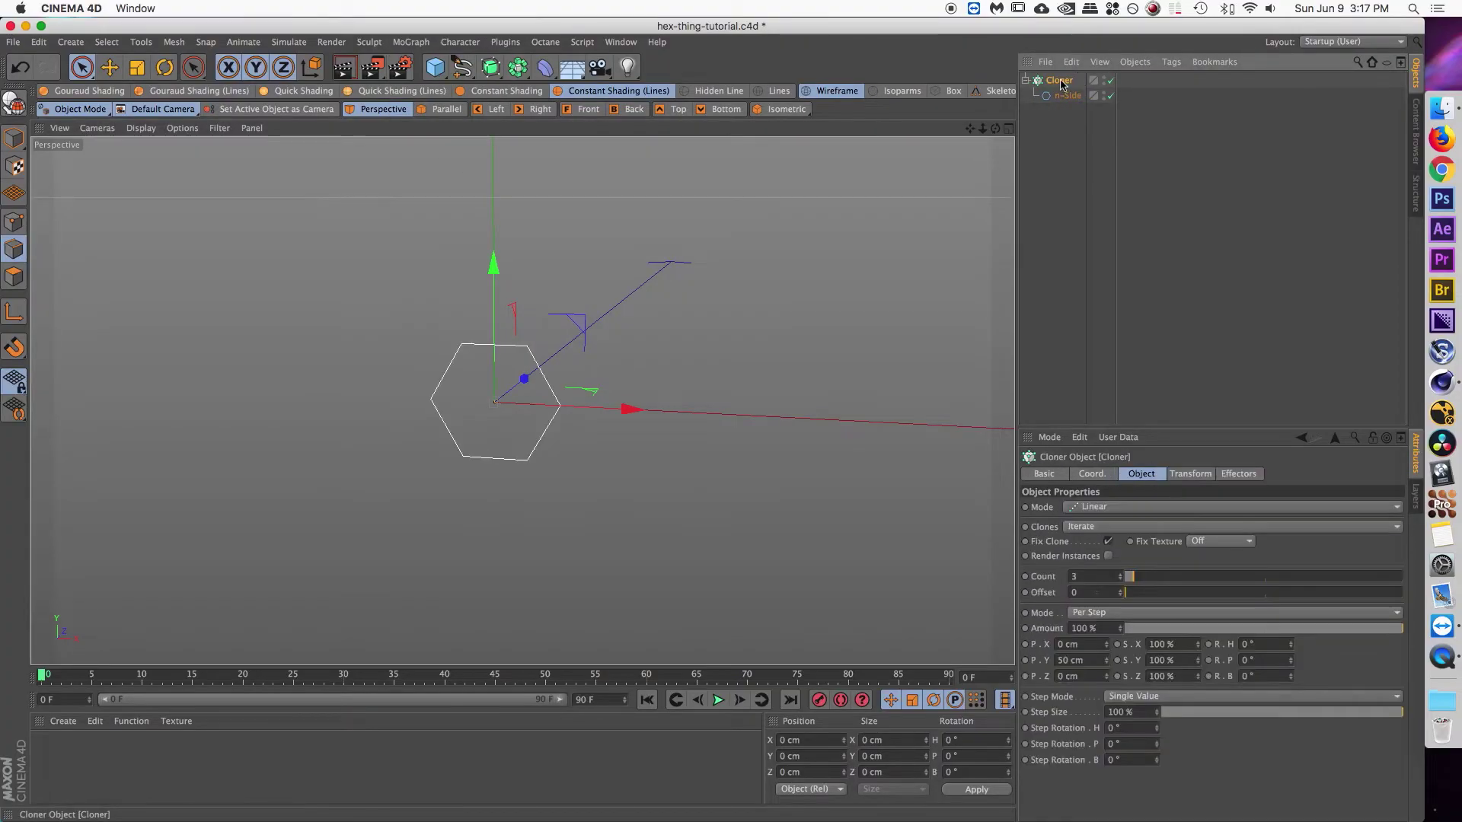
click(1106, 664)
drag(1107, 667, 1106, 666)
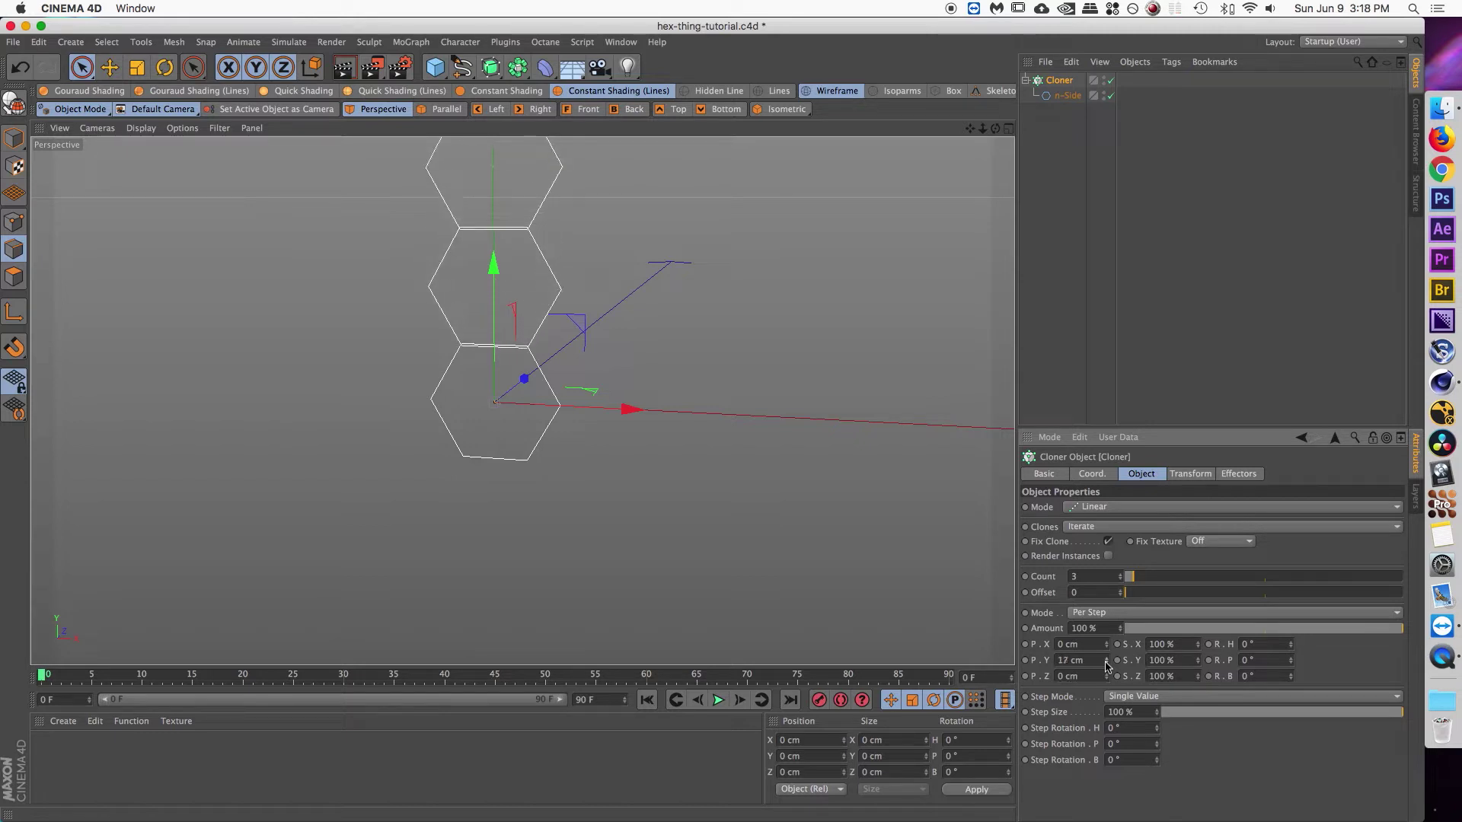
click(1089, 660)
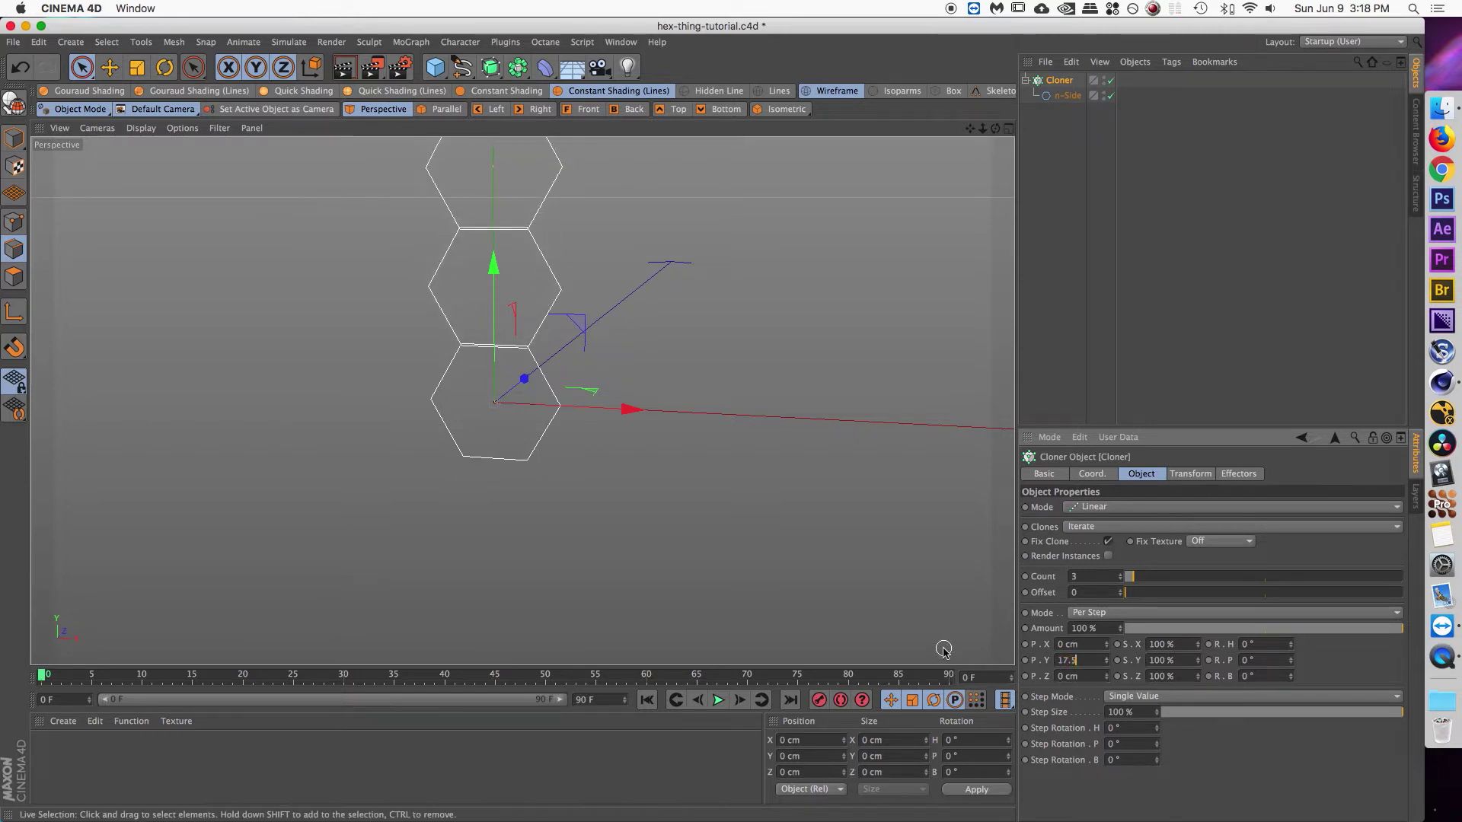
text(17.5)
key(Return)
- Zoom in where the hexagons meet and raise the clone count so the column holds ten
scroll(602, 272, up, 5)
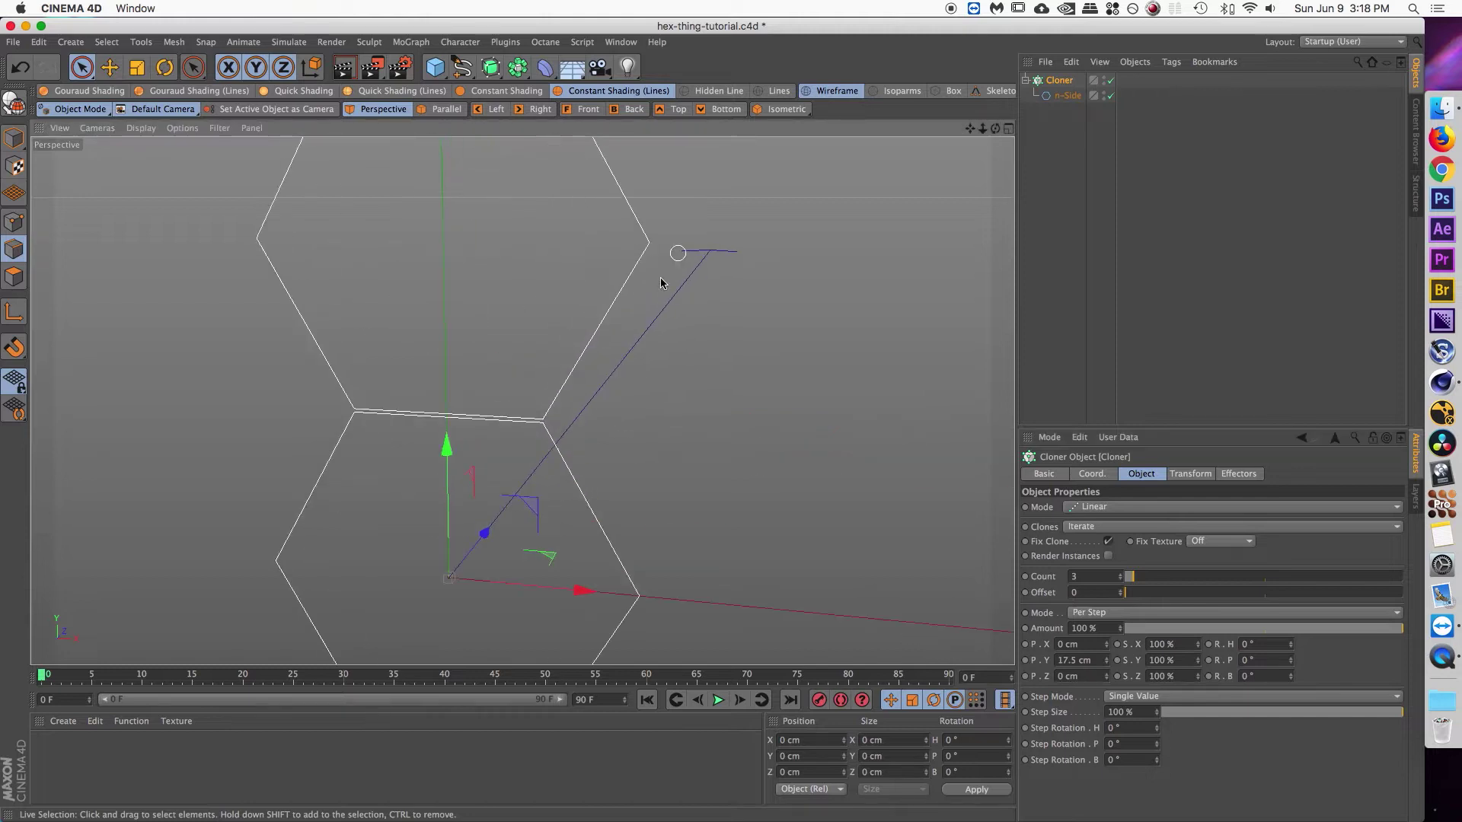
alt+right_drag(562, 408, 670, 370)
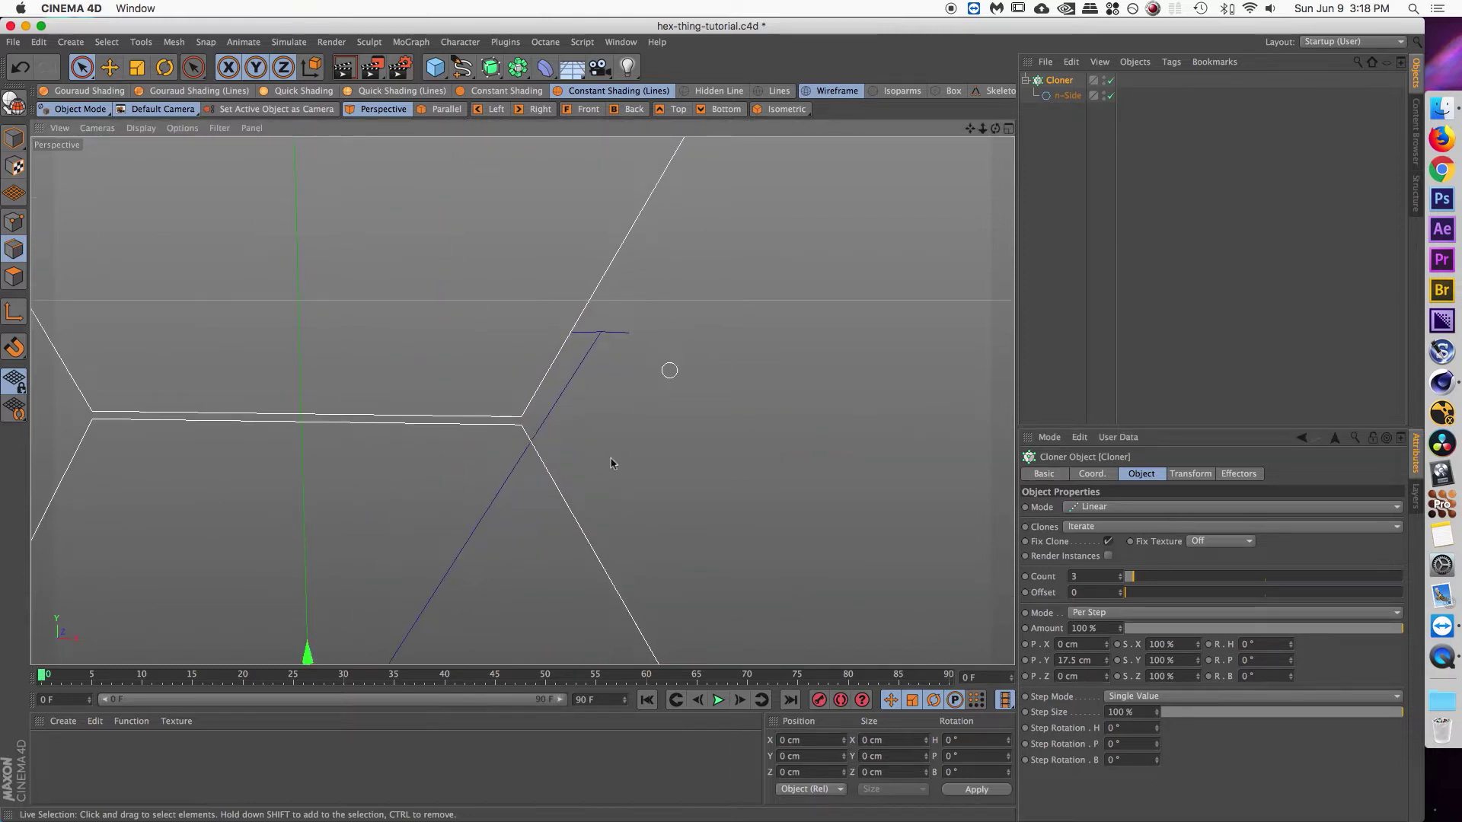
alt+middle_drag(631, 452, 716, 424)
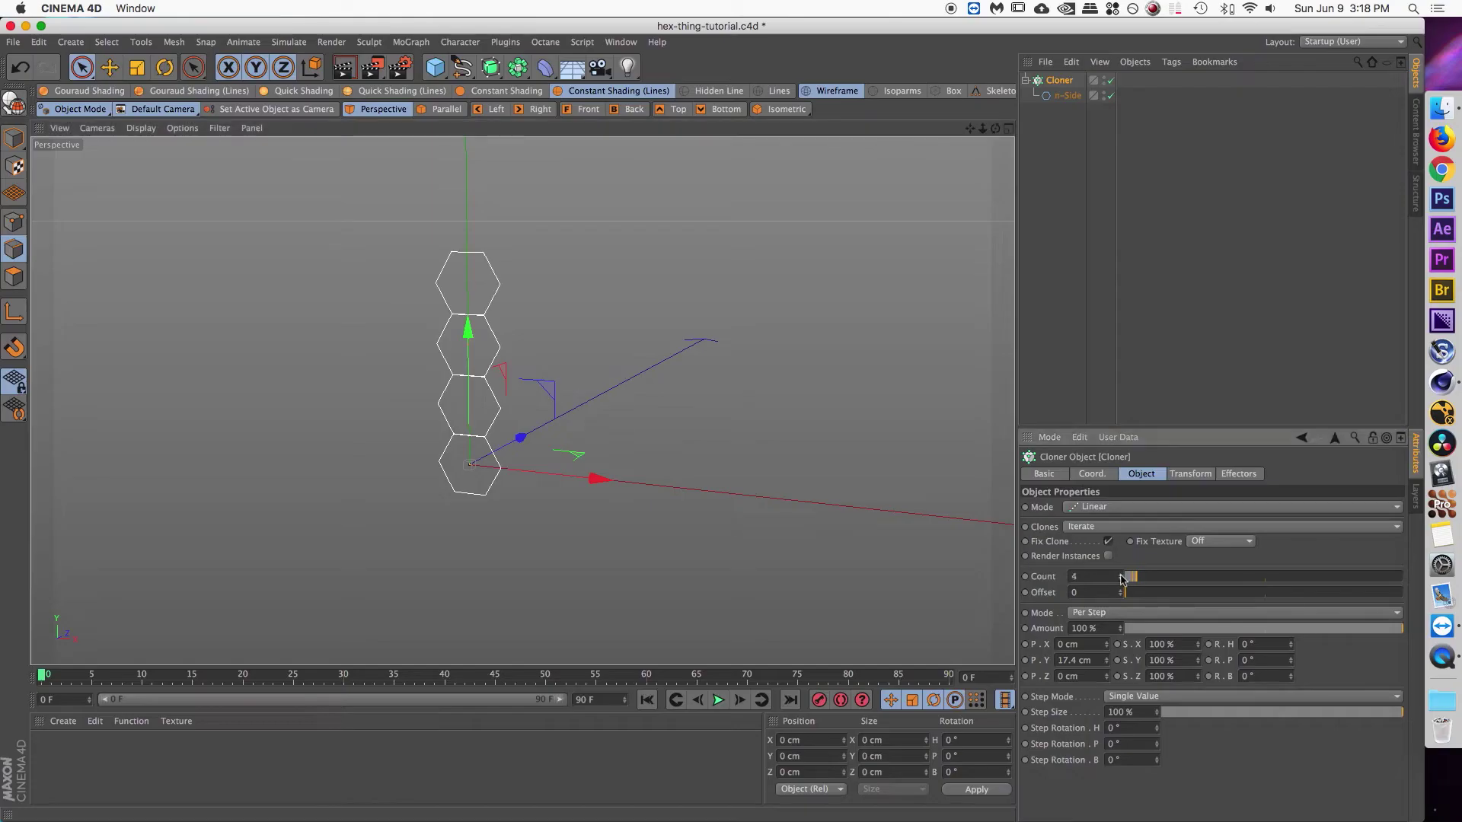
click(1119, 575)
scroll(744, 427, down, 4)
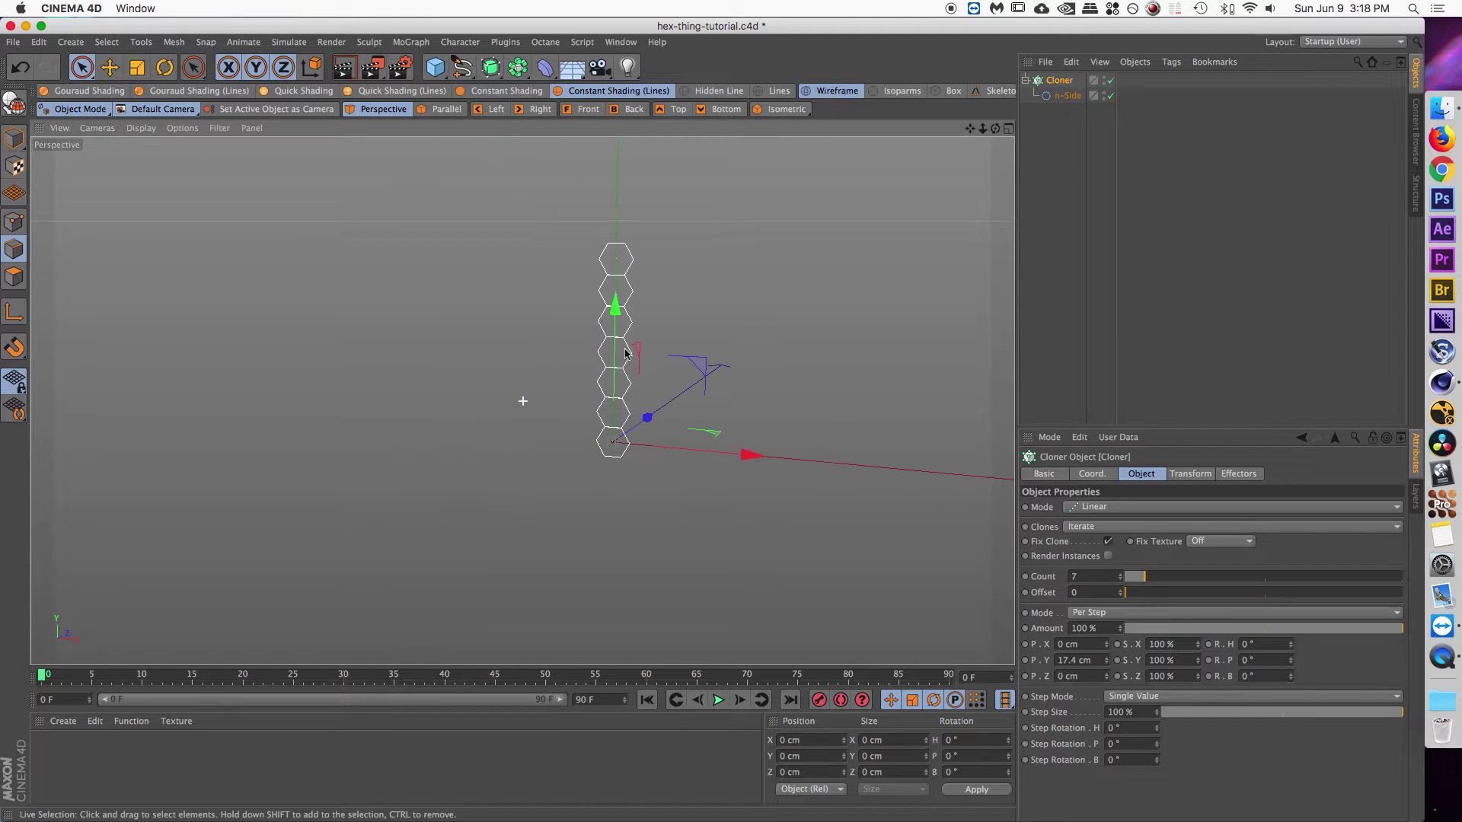
scroll(522, 404, down, 2)
click(1119, 575)
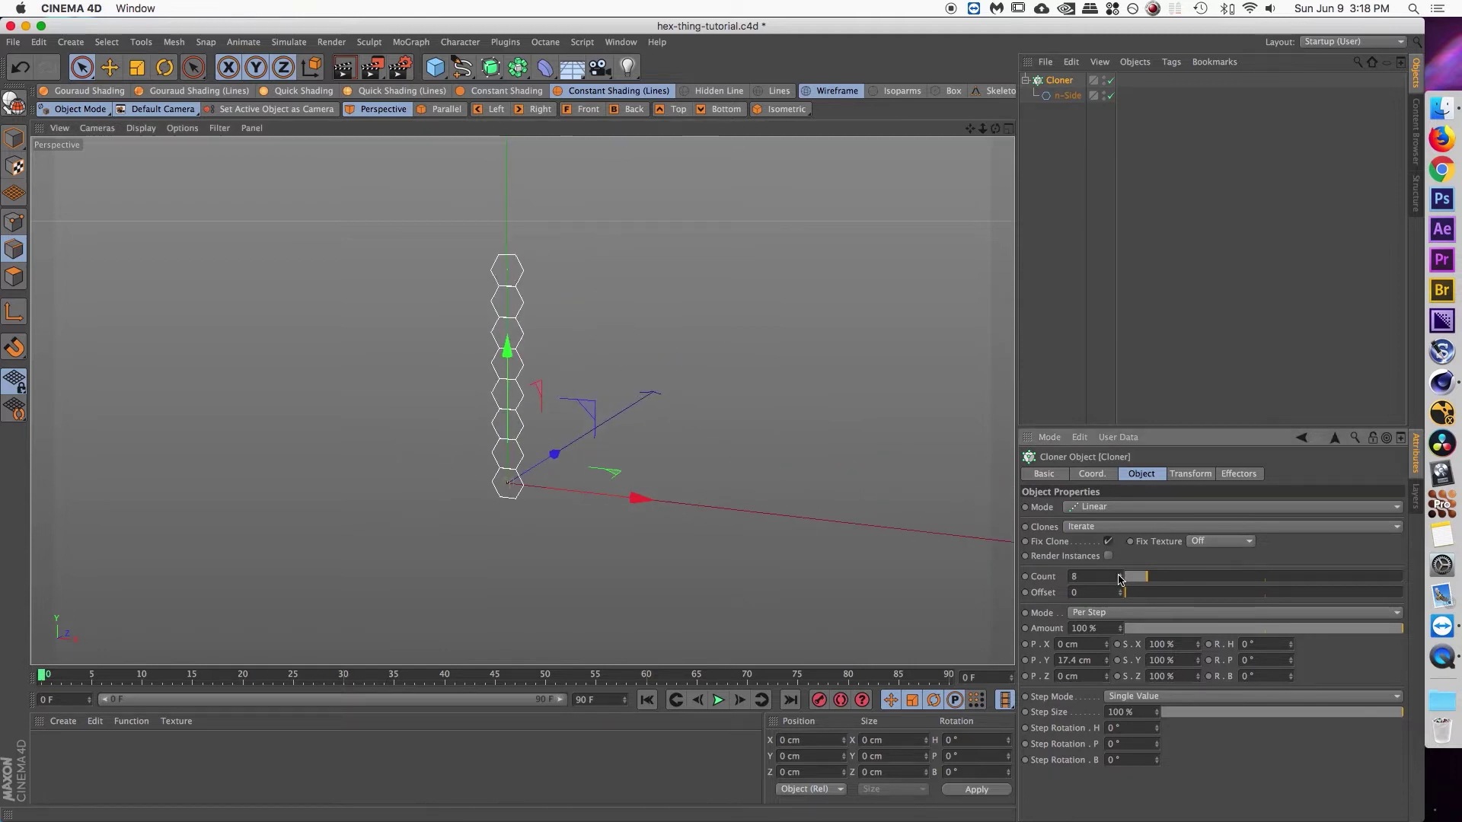
- Recentre the view on the hexagon column and add an Extrude generator
alt+middle_drag(574, 316, 500, 348)
alt+drag(455, 323, 463, 319)
alt+right_drag(463, 319, 496, 306)
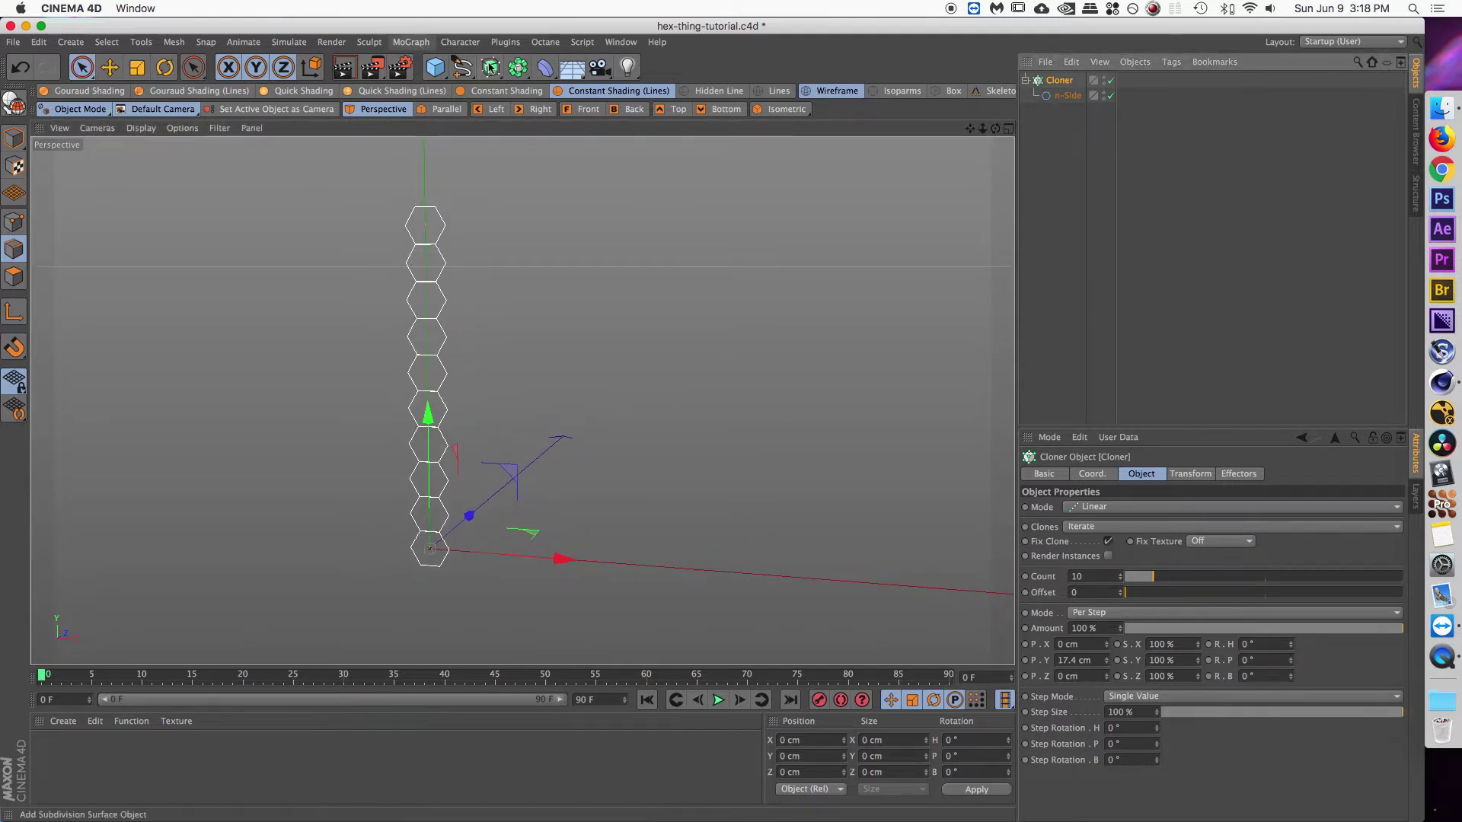
drag(490, 67, 670, 89)
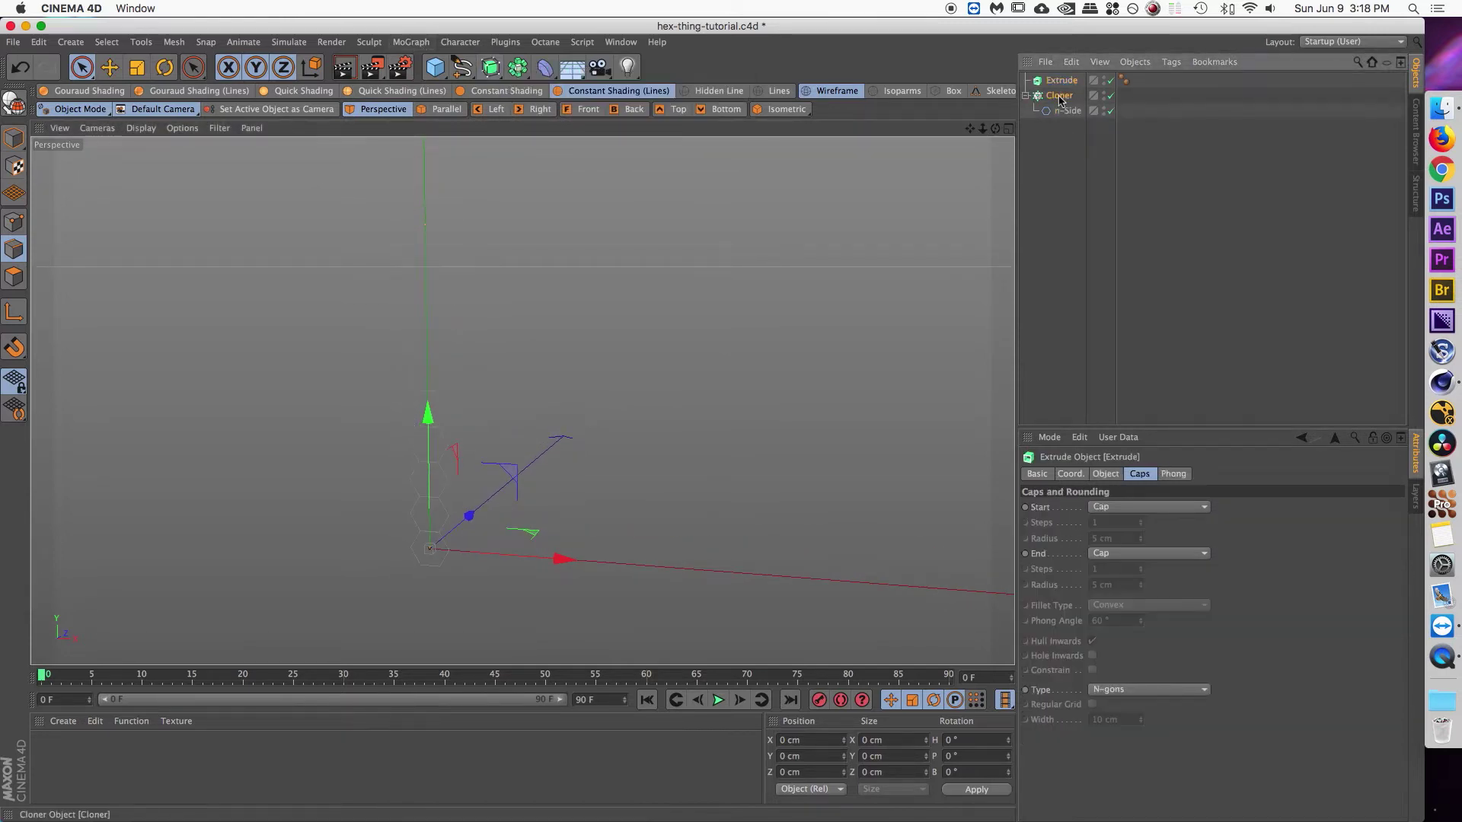
- Put the Cloner inside Extrude with Hierarchical on, and set both start and end caps to None
drag(1060, 100, 1060, 82)
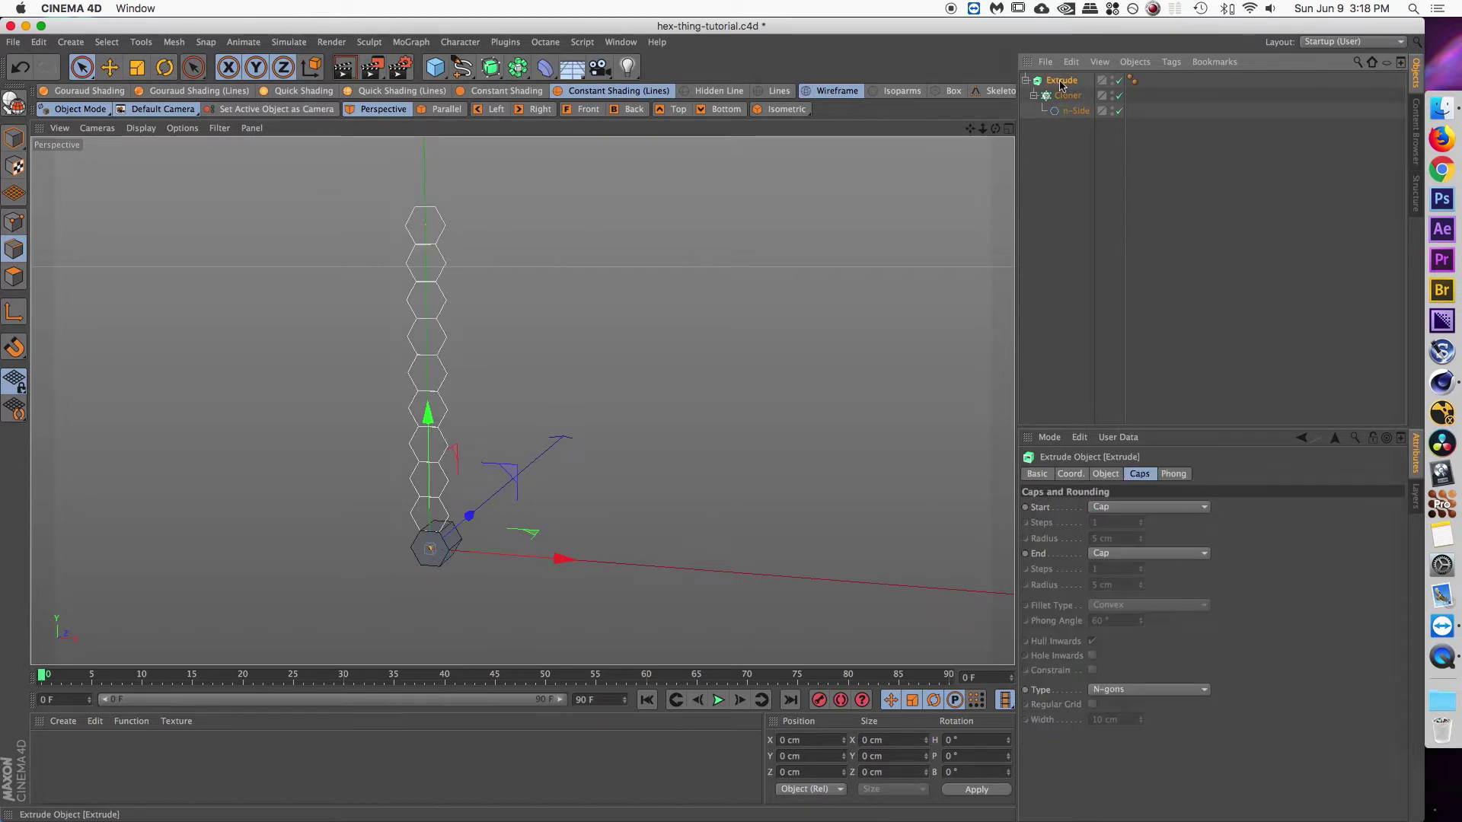
click(1106, 474)
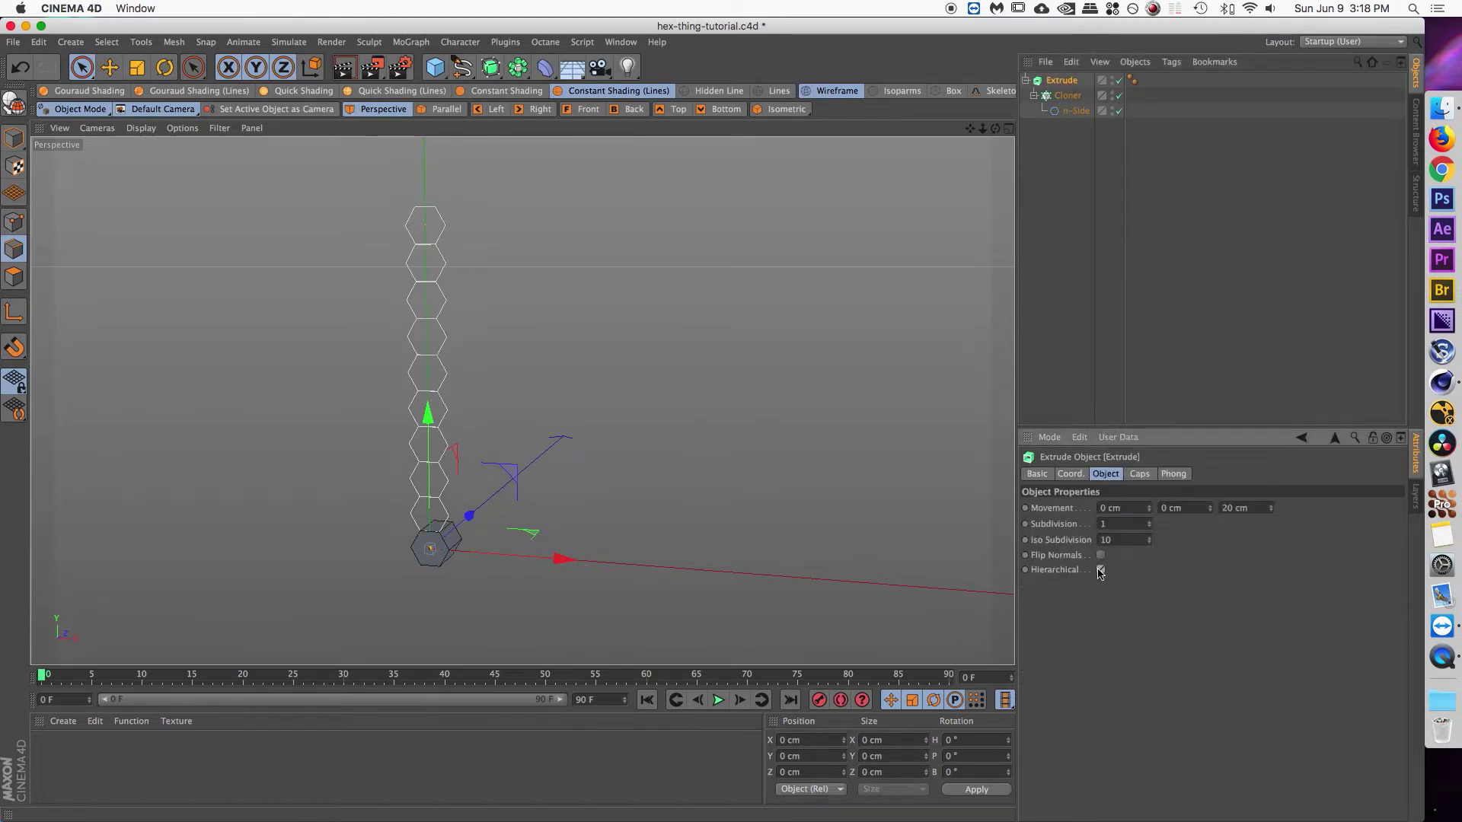
click(1101, 570)
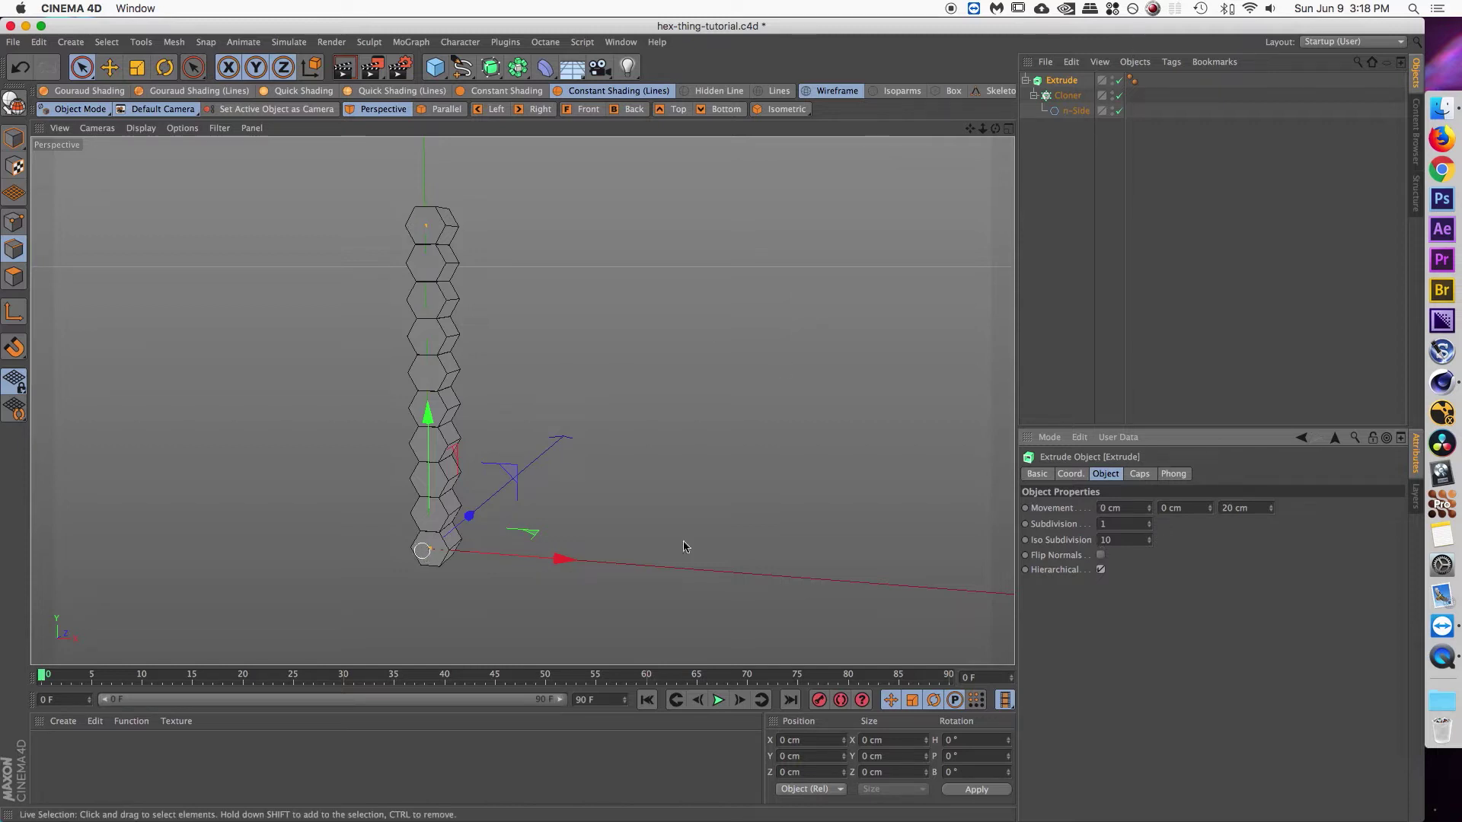
click(1140, 474)
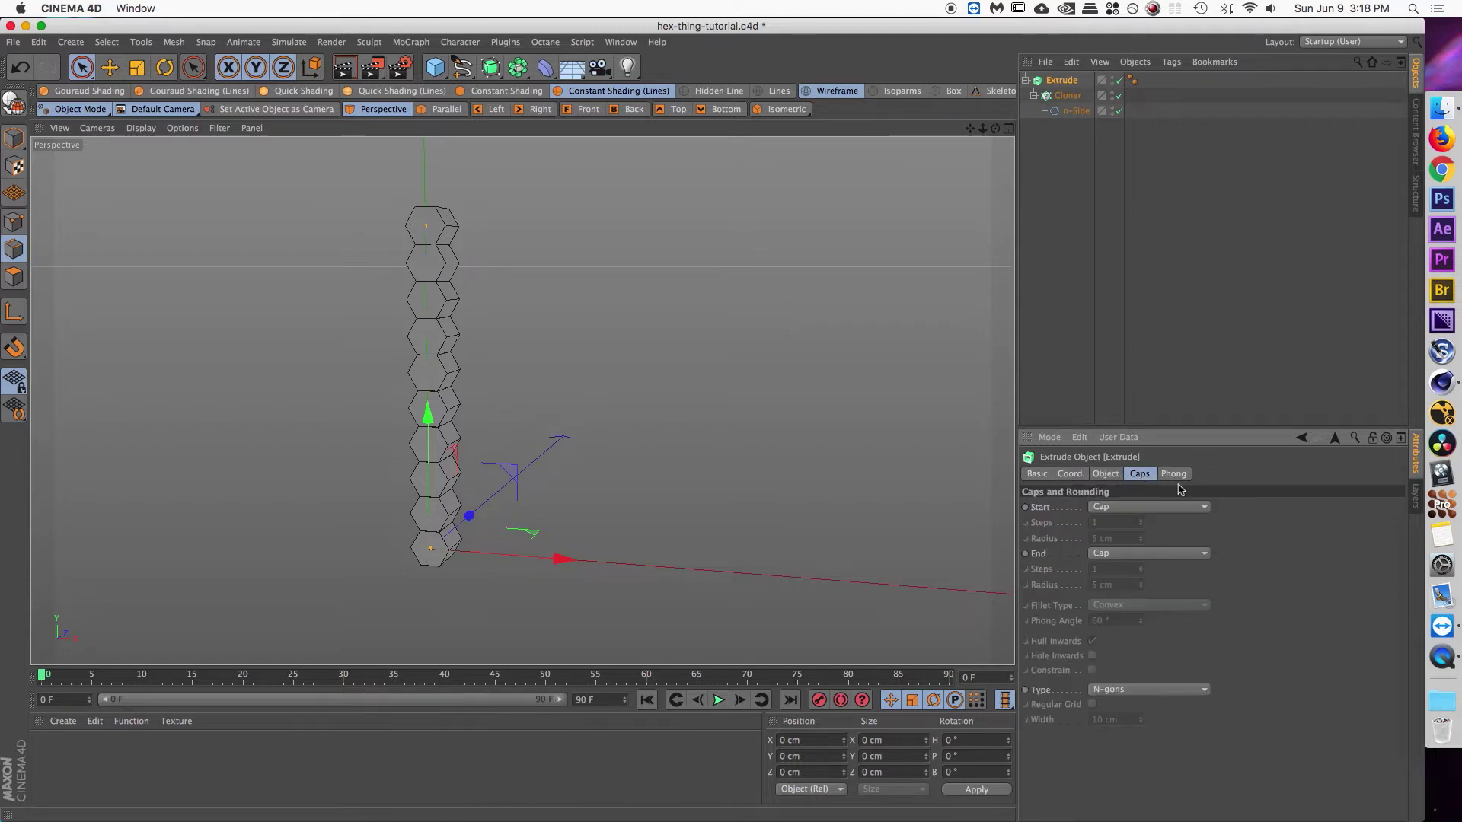
click(1133, 507)
click(1134, 520)
click(1132, 554)
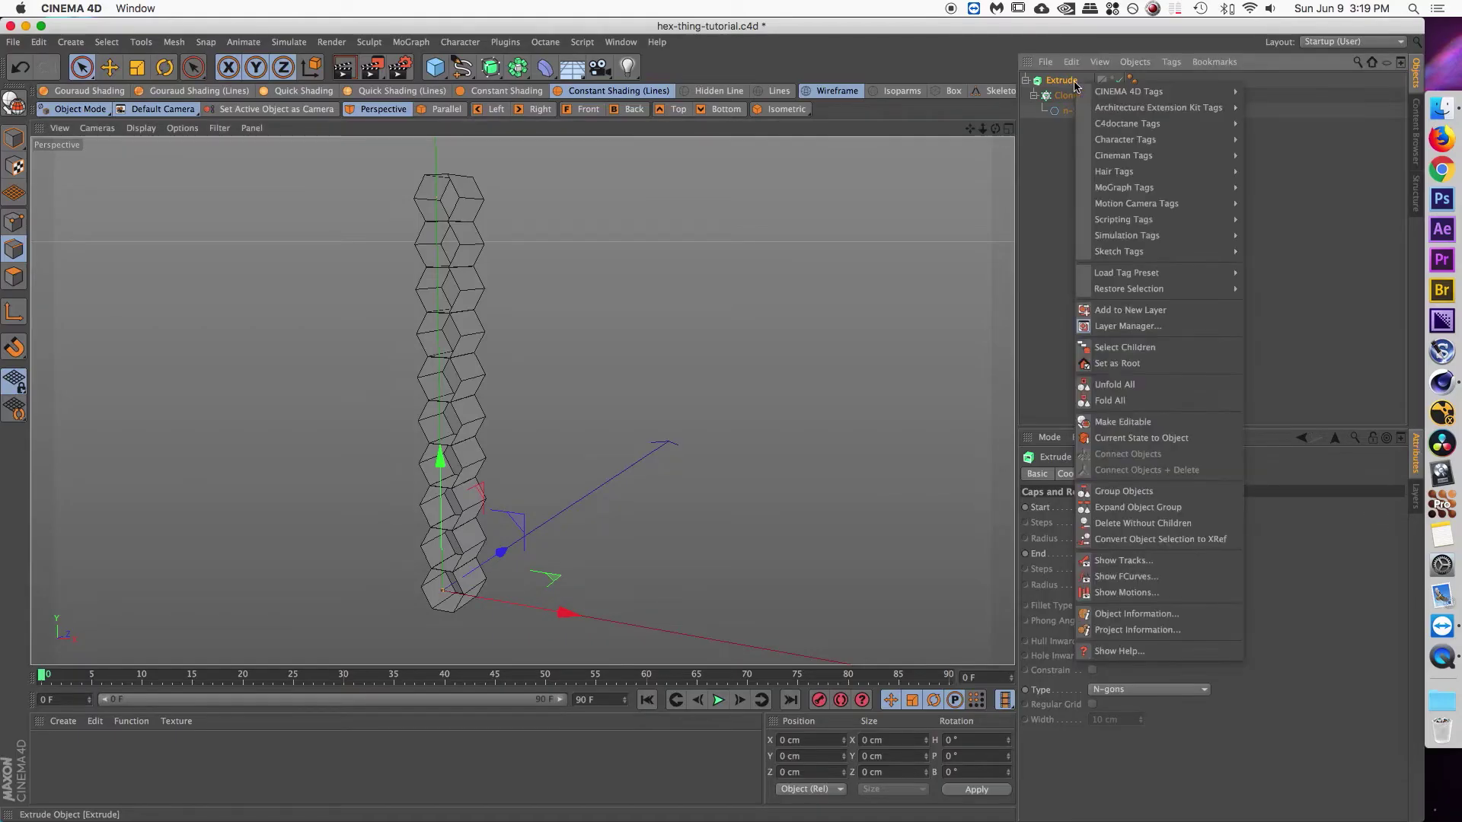
- Bake Extrude with Current State to Object, then group the original in a null 'backups' placed below
click(1118, 446)
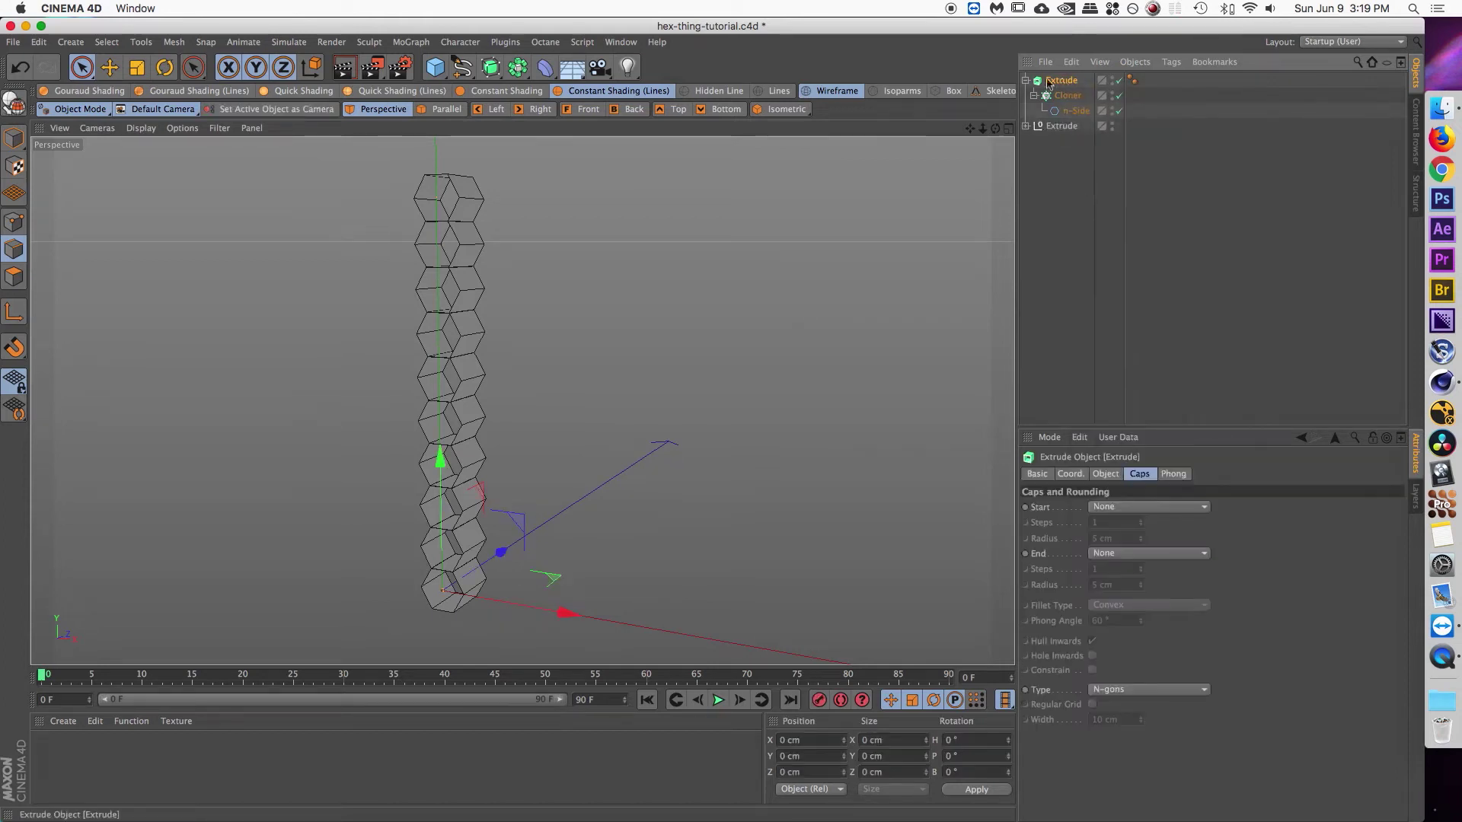
key(alt+g)
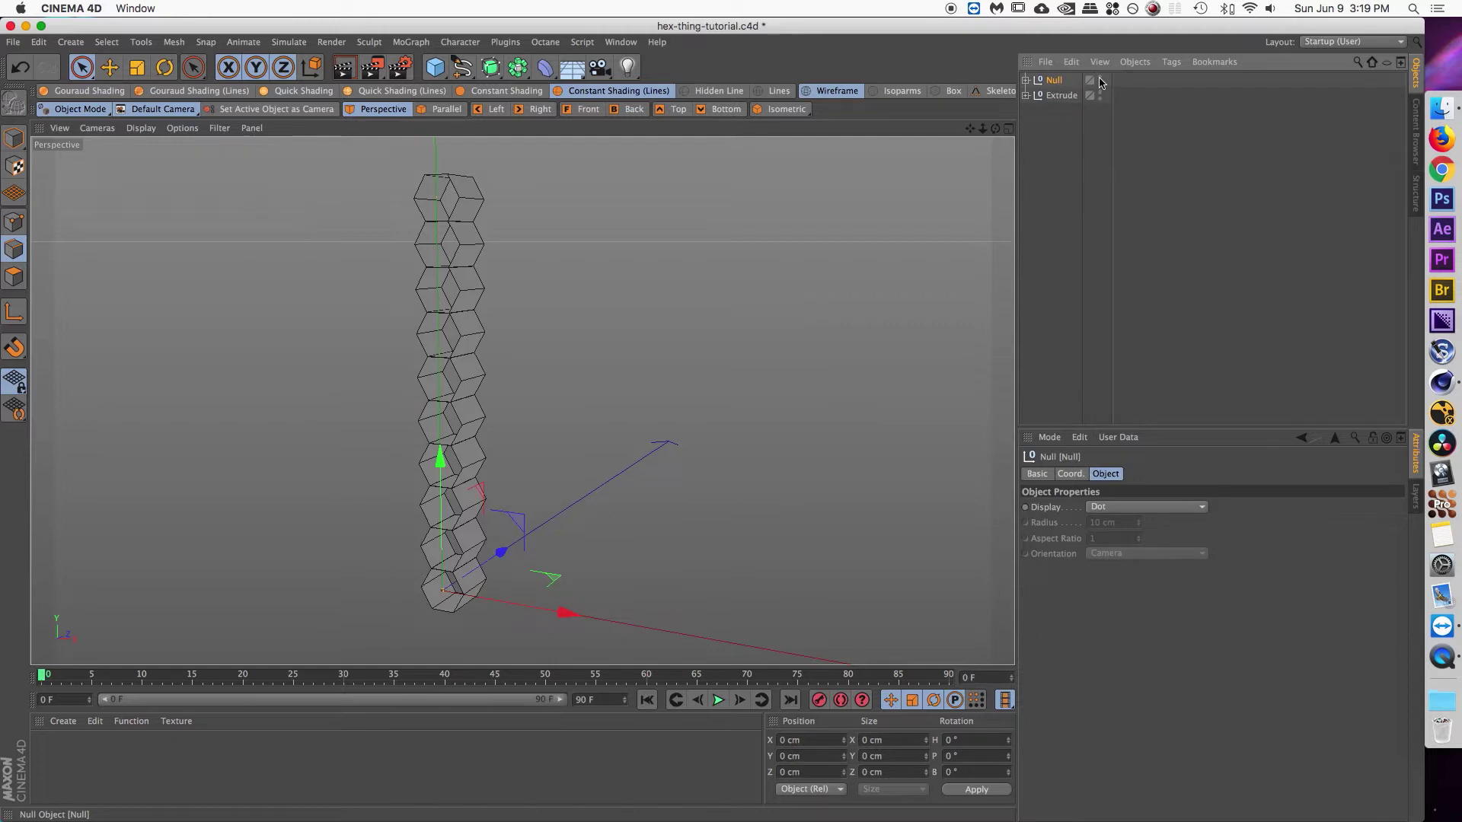
double_click(1054, 81)
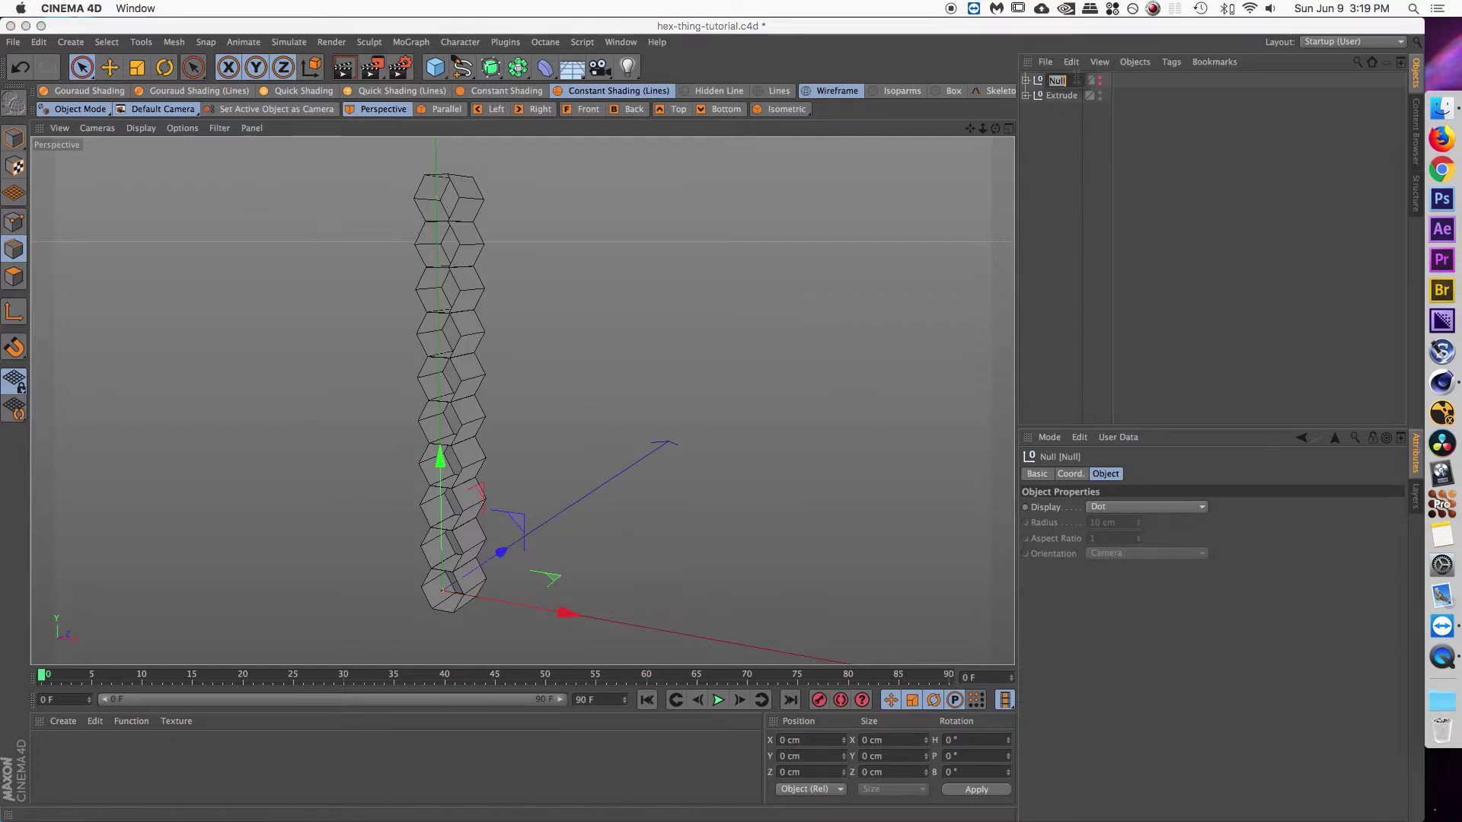
text(backups)
key(Return)
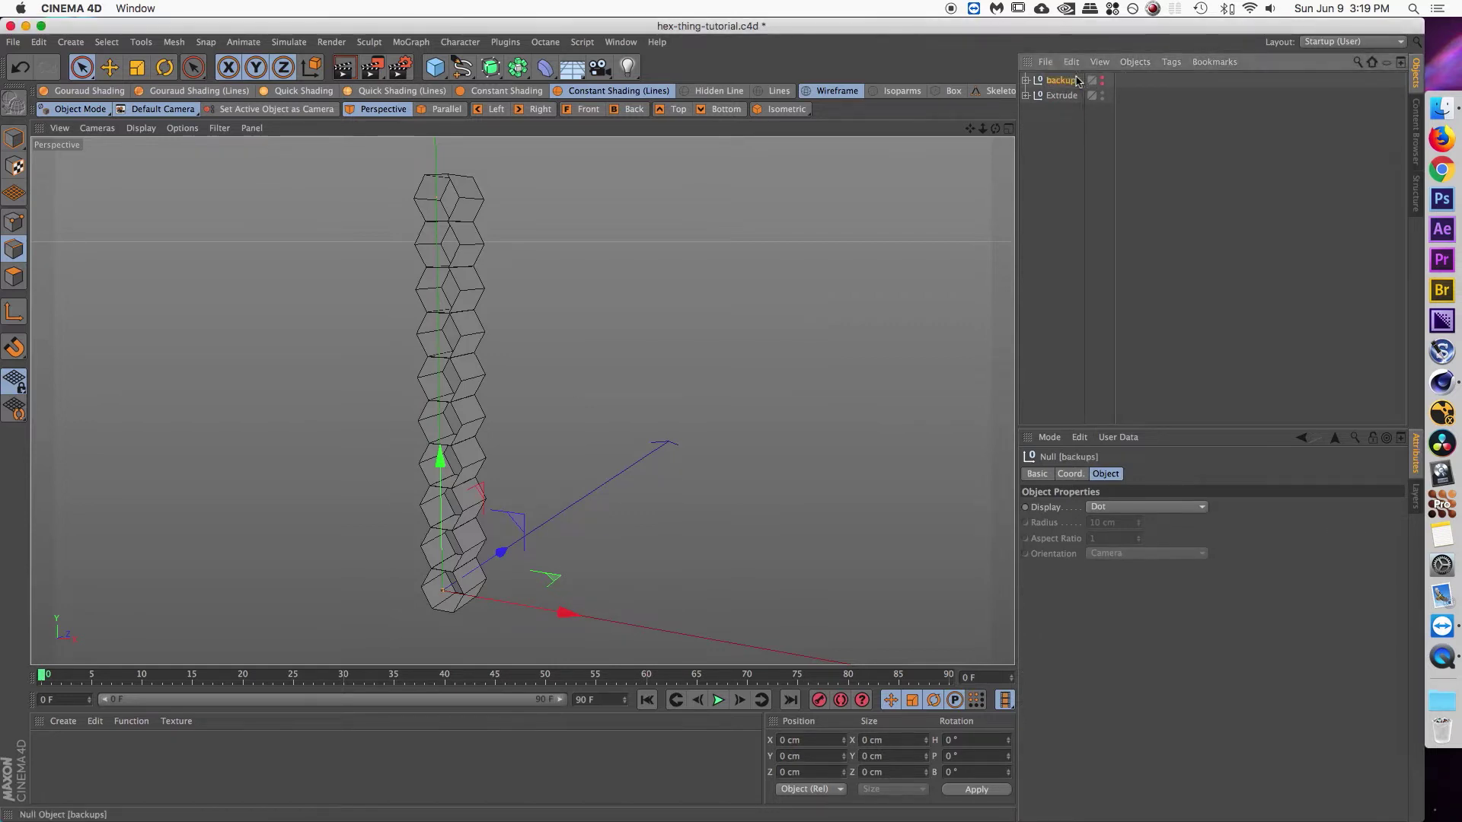
drag(1071, 80, 1069, 130)
click(1063, 142)
- Expand the baked Extrude's nested hierarchy to reveal n-Side 0–9 and select the first piece
click(1060, 81)
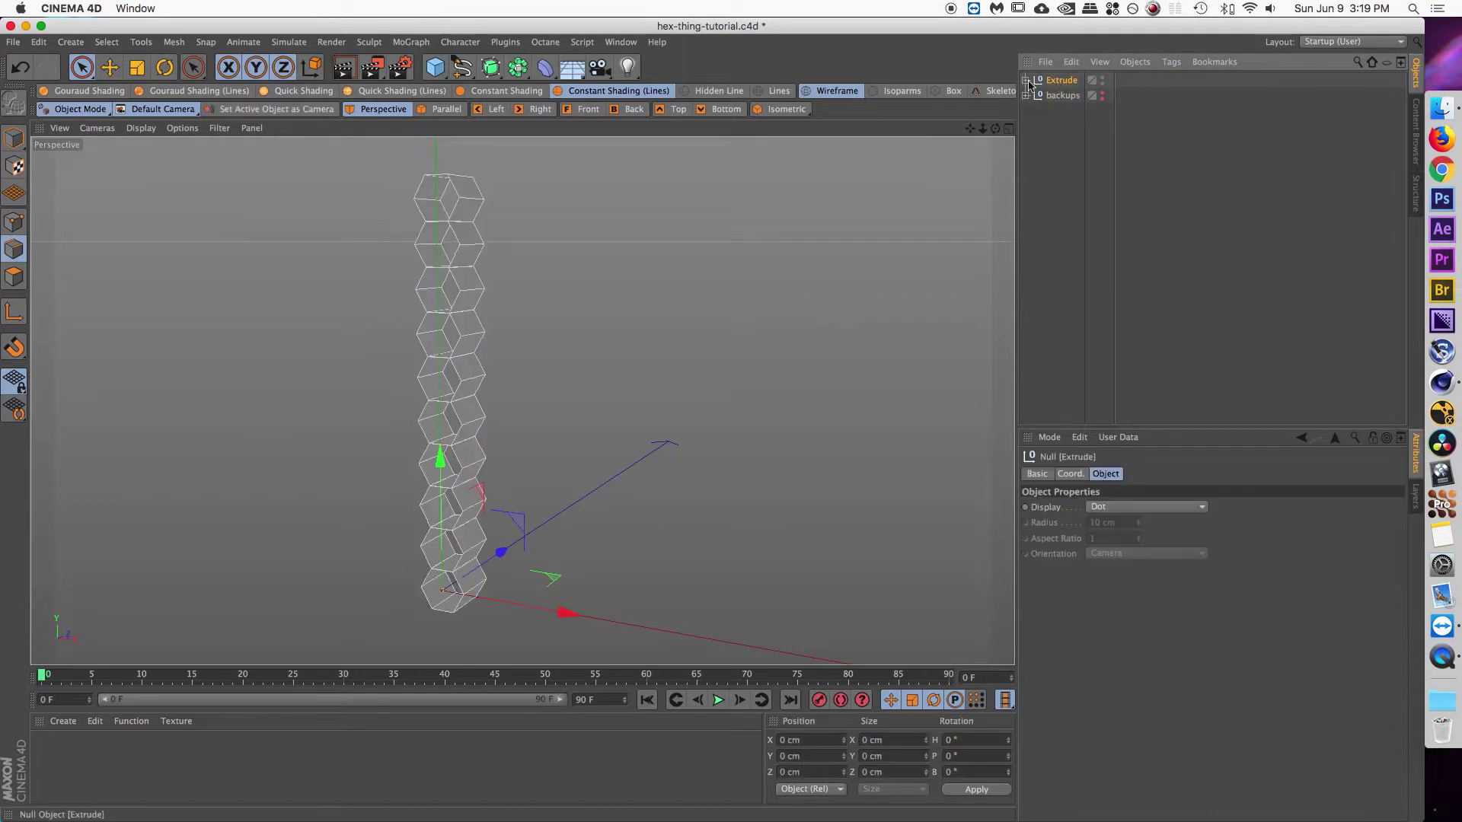
click(1025, 79)
click(1034, 96)
click(1042, 111)
click(1050, 126)
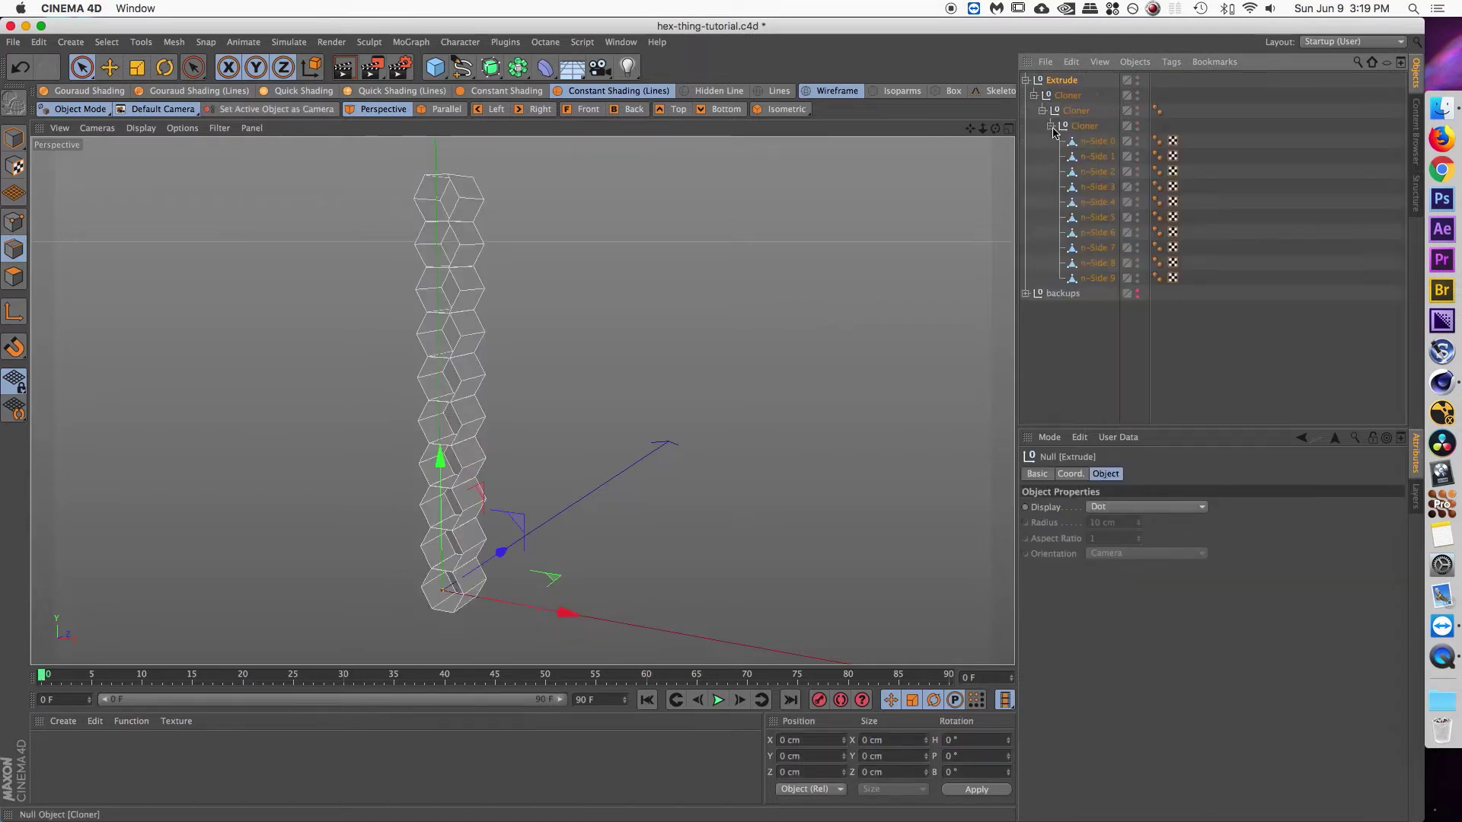
click(1093, 145)
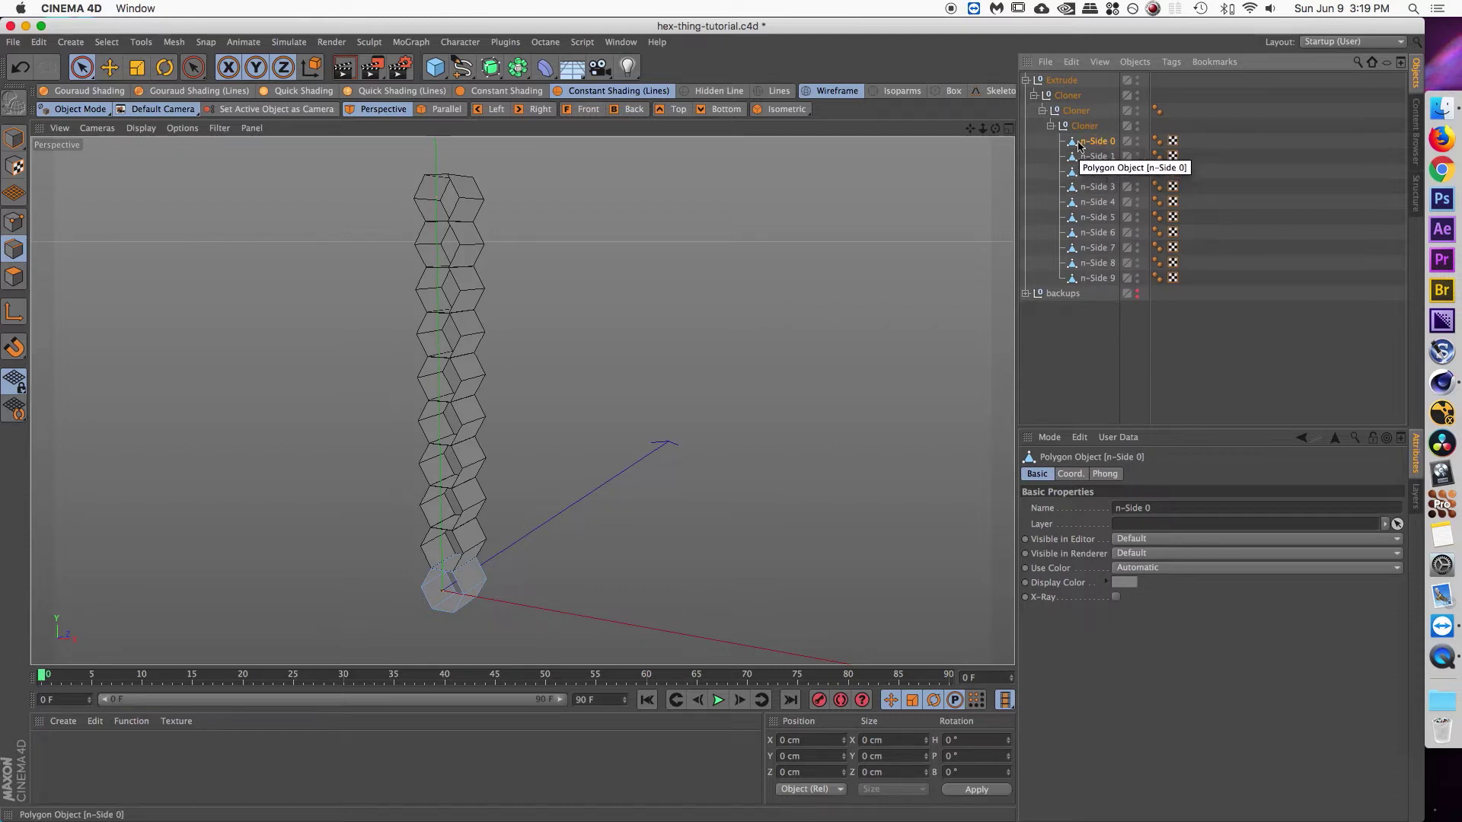
- Select n-Side 0 through n-Side 9 and merge them with Connect Objects + Delete
shift+click(1097, 279)
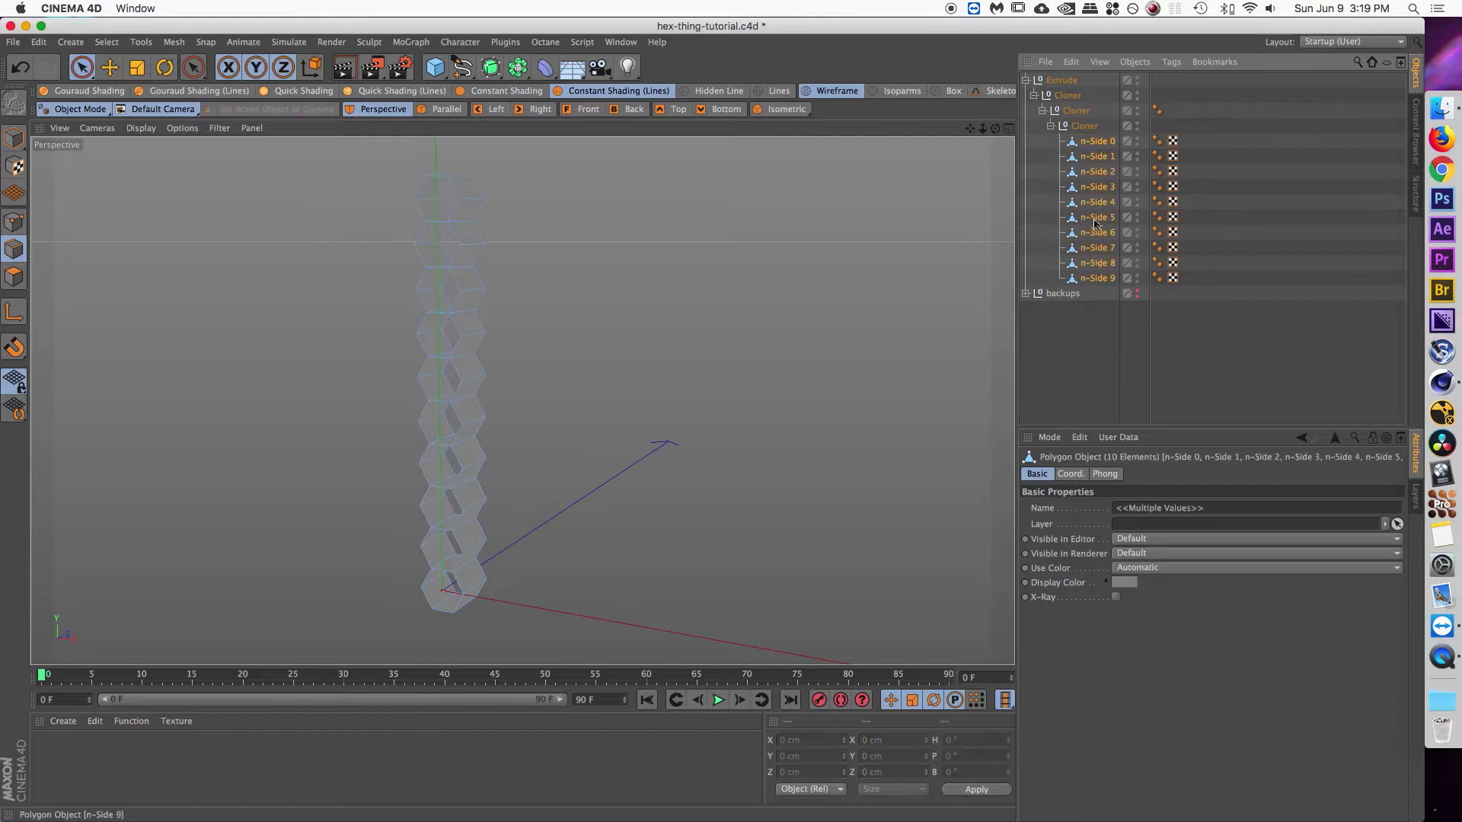
right_click(1094, 221)
click(1153, 609)
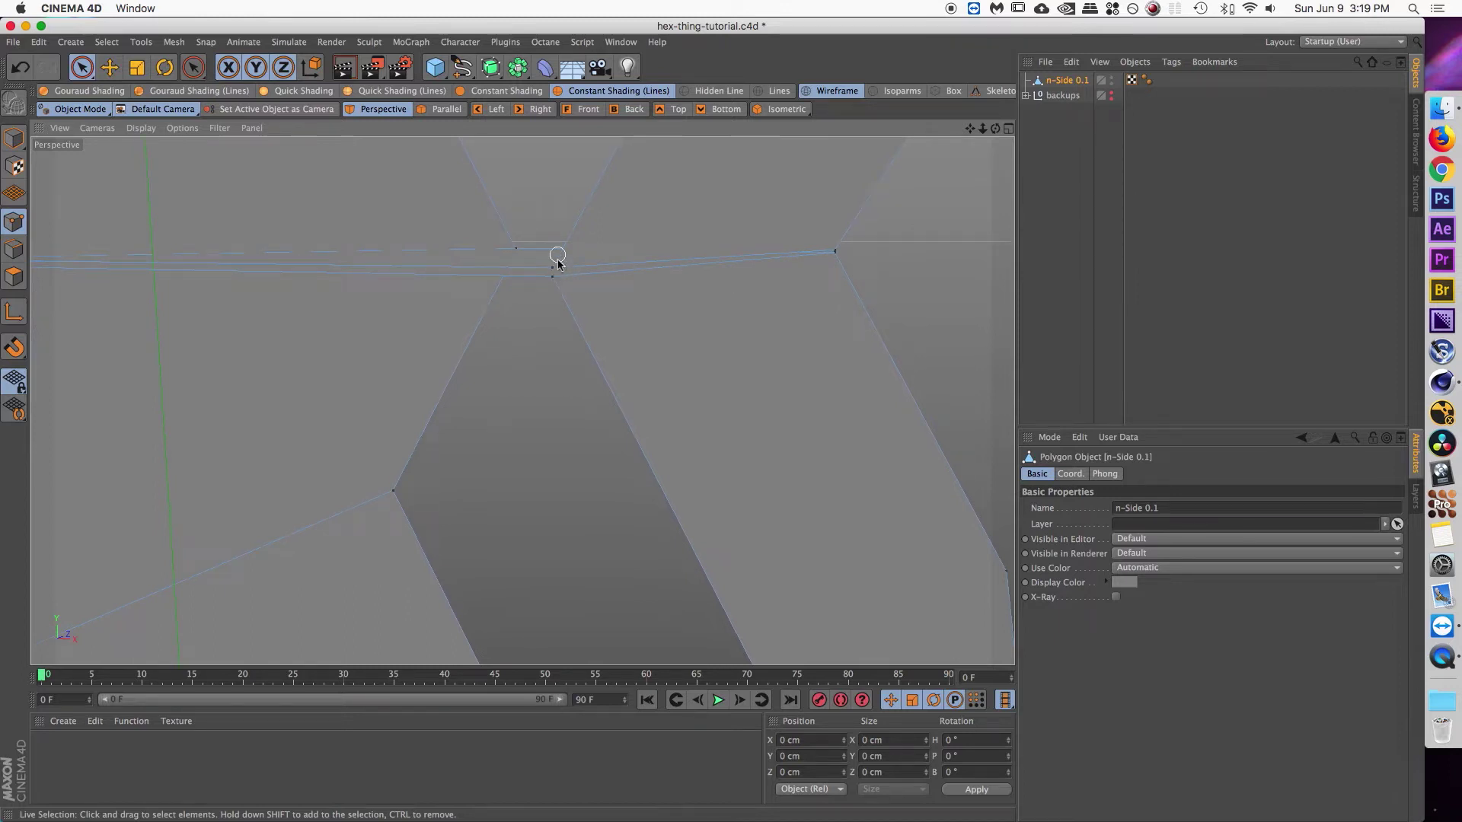
- In point mode, run Optimize on n-Side 0.1 to weld coincident points between neighbouring prisms
click(15, 222)
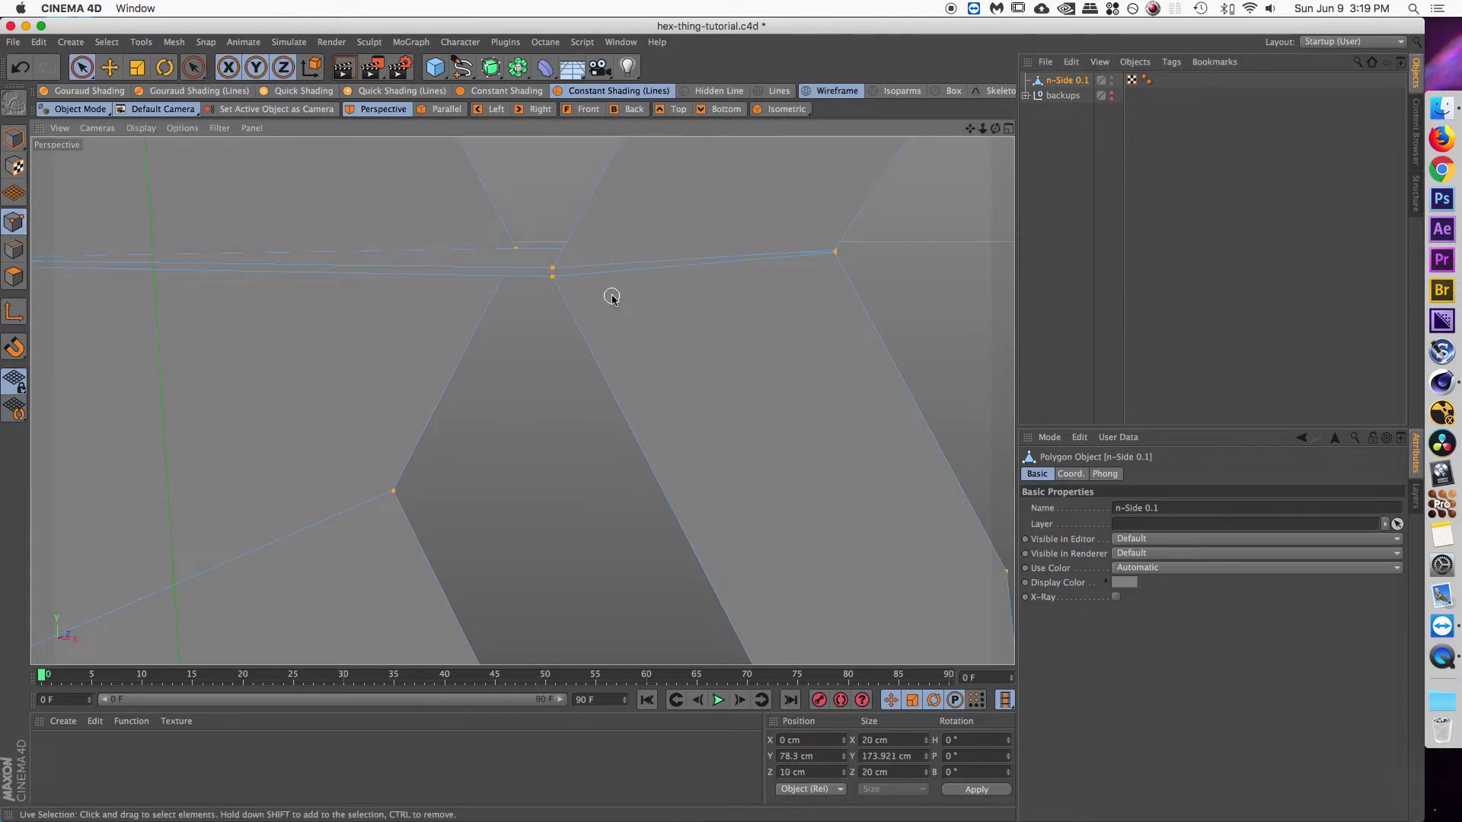
key(u)
key(o)
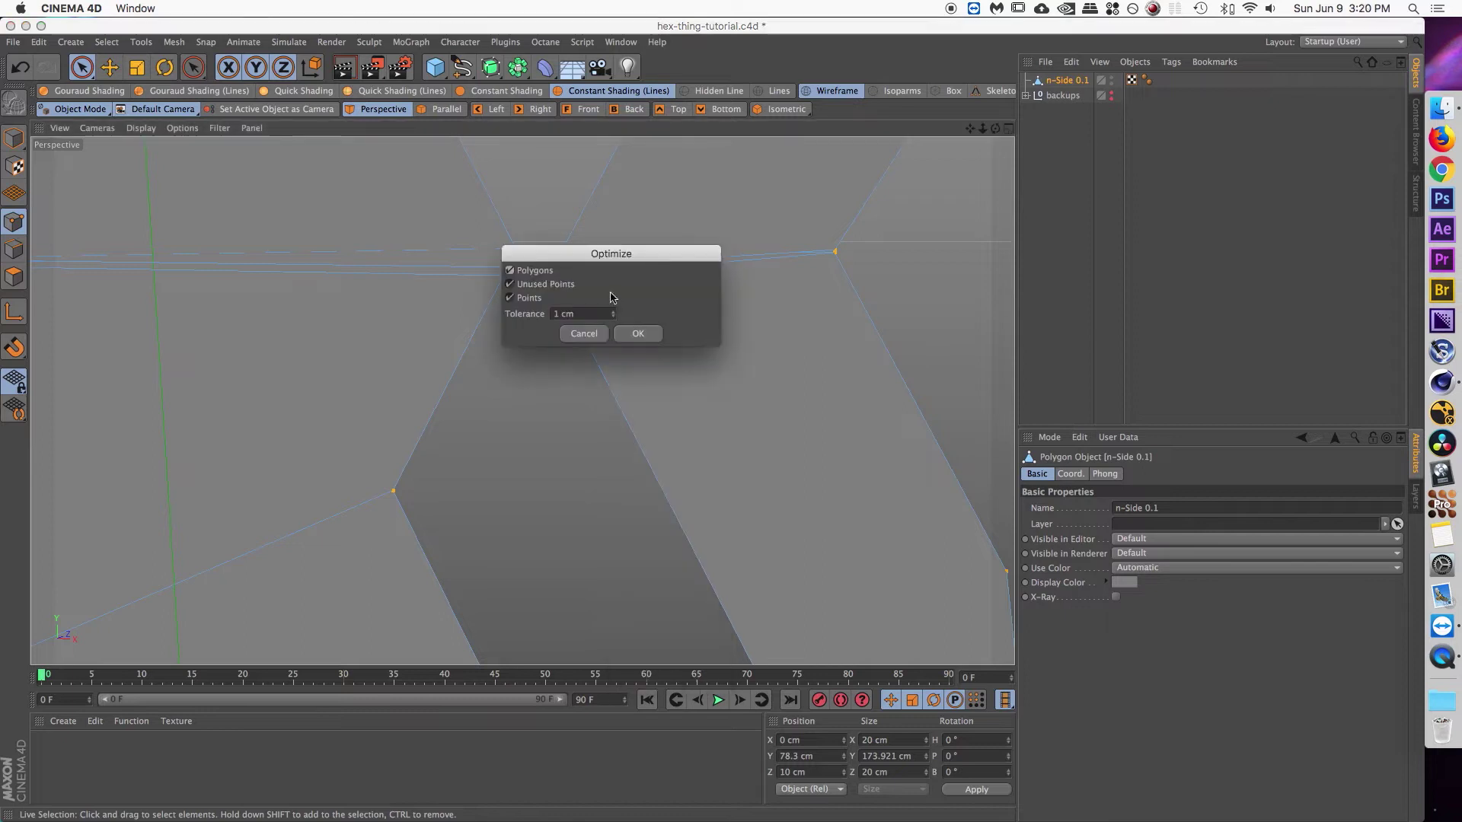
drag(627, 256, 723, 268)
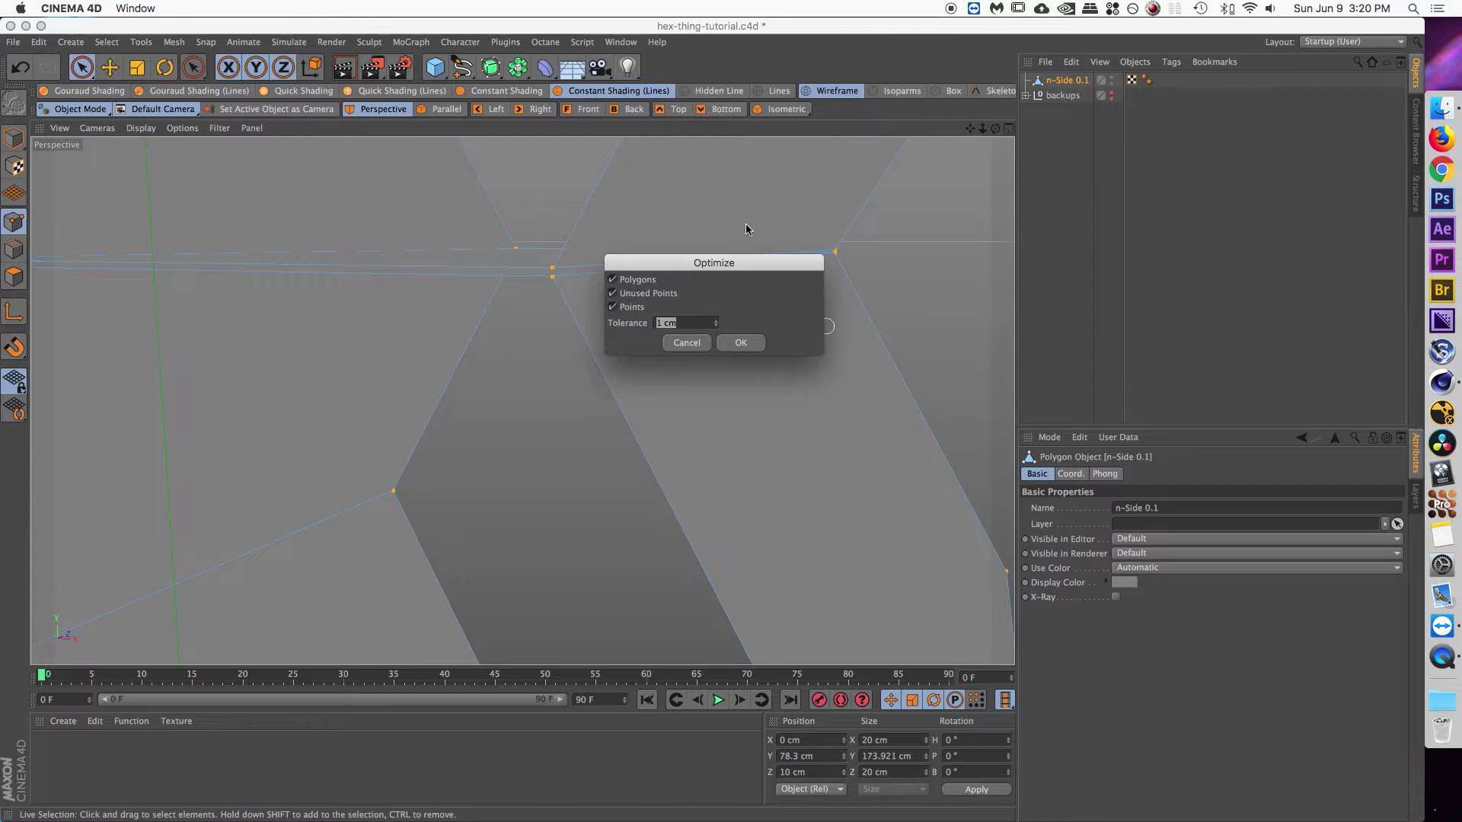
text(0.01)
click(760, 289)
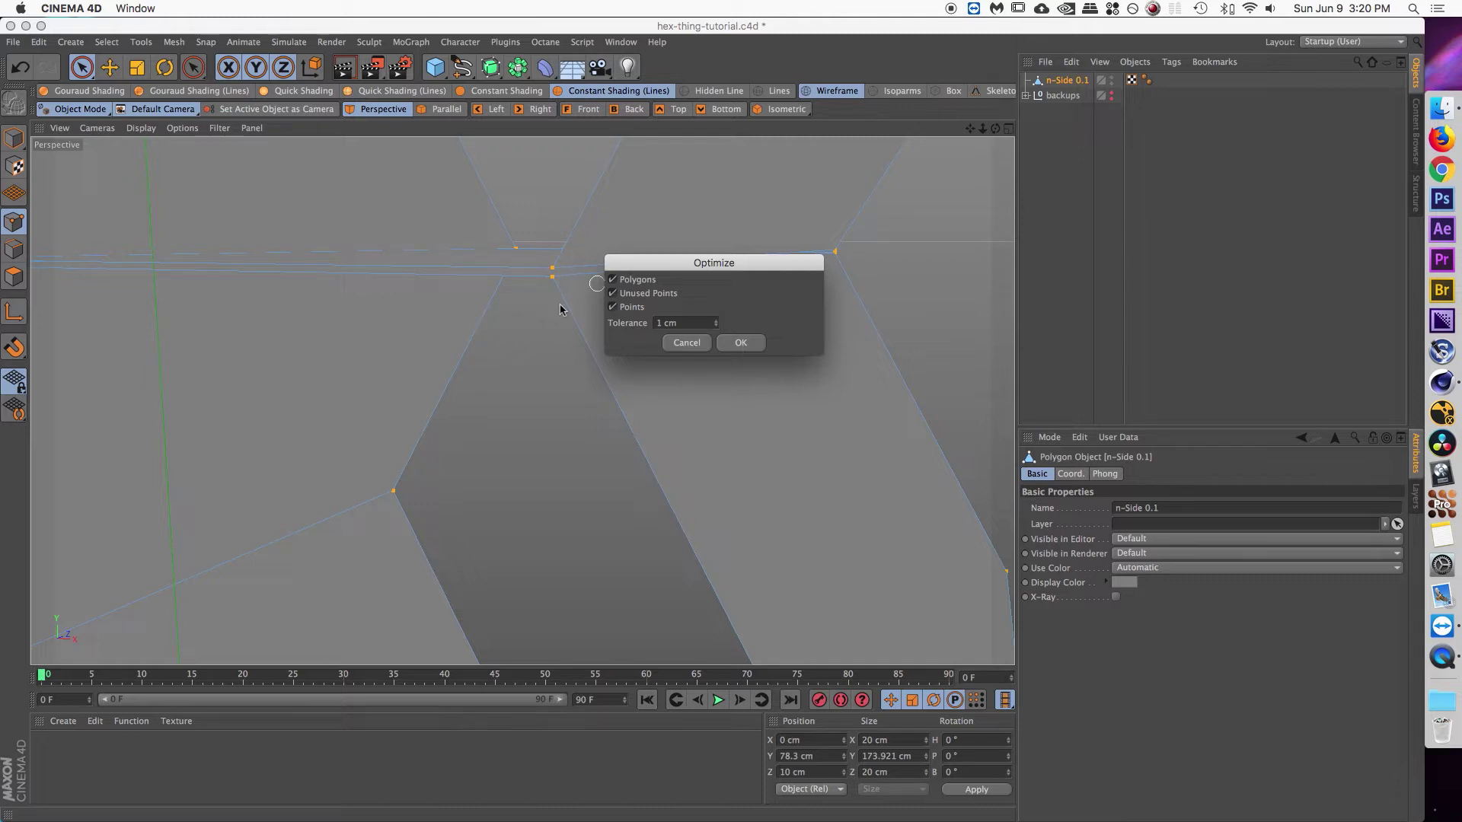
click(744, 344)
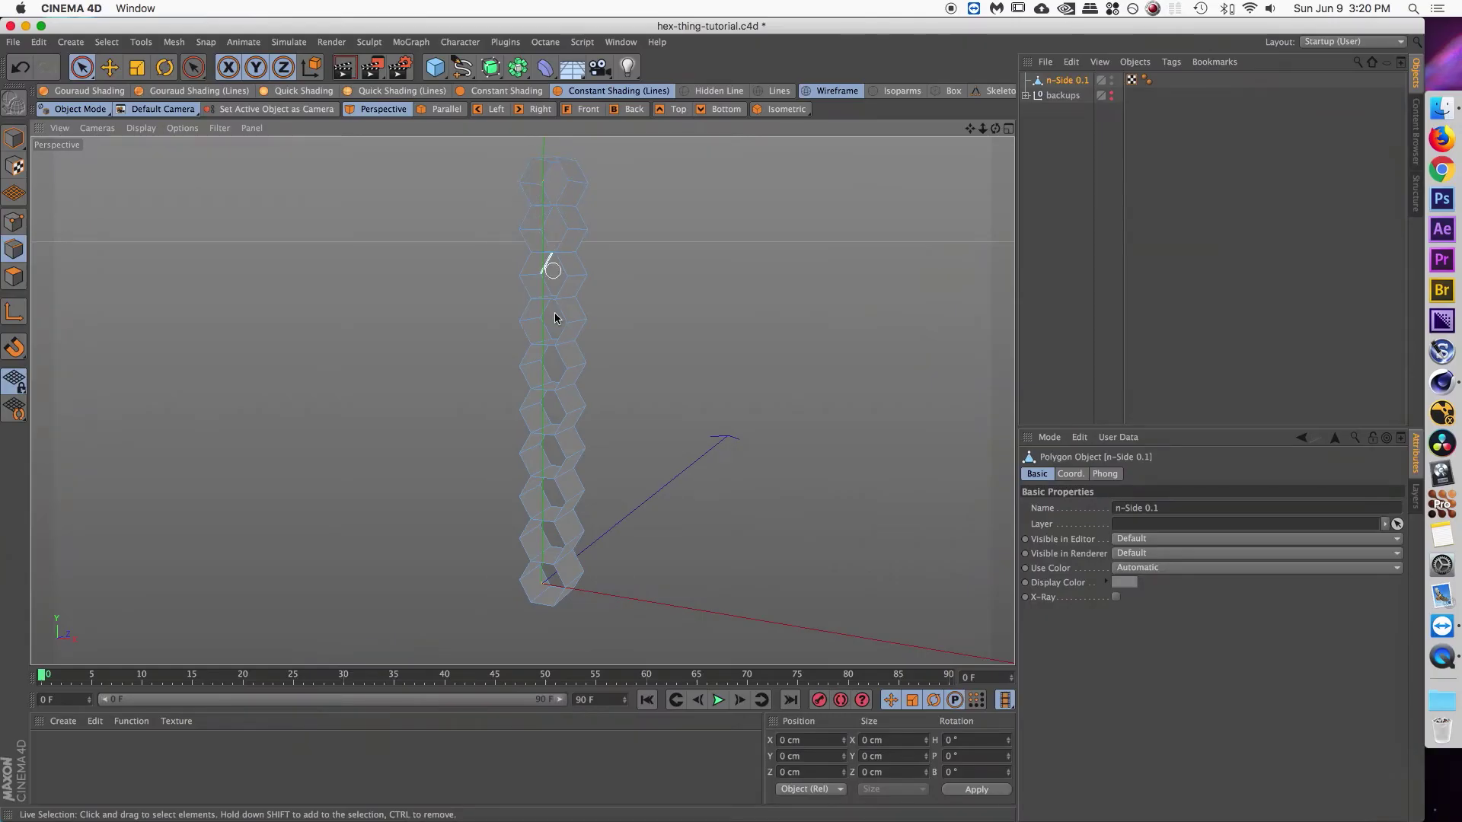
click(554, 199)
- Loop-select the front edges of every hexagon down the column in Edge mode
key(u)
key(l)
click(555, 159)
shift+click(565, 344)
shift+click(562, 519)
alt+right_drag(555, 582, 701, 529)
shift+click(552, 604)
key(space)
scroll(678, 303, down, 3)
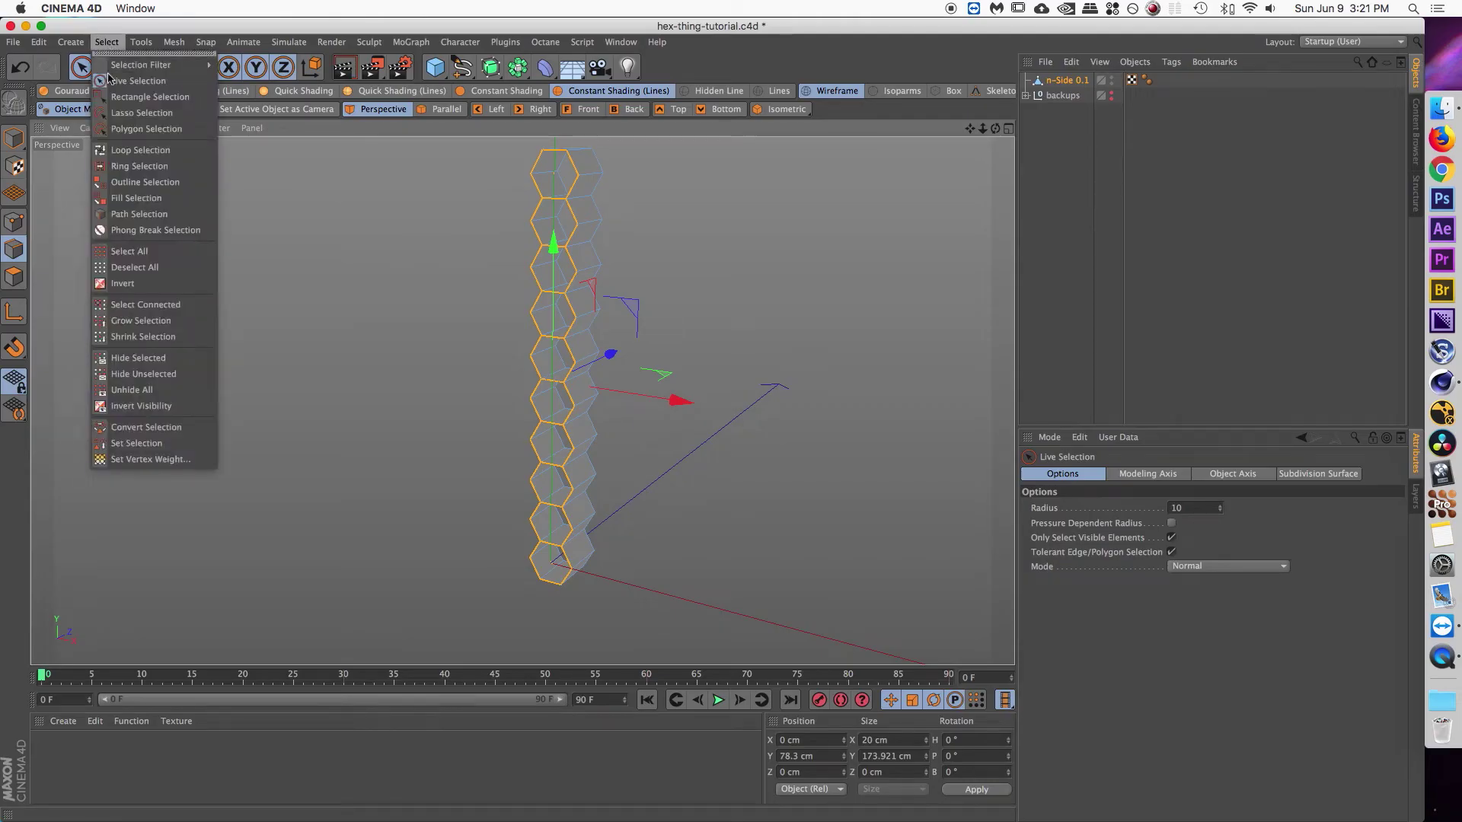
- Store the selected front edges as an Edge Selection tag on n-Side 0.1
click(124, 443)
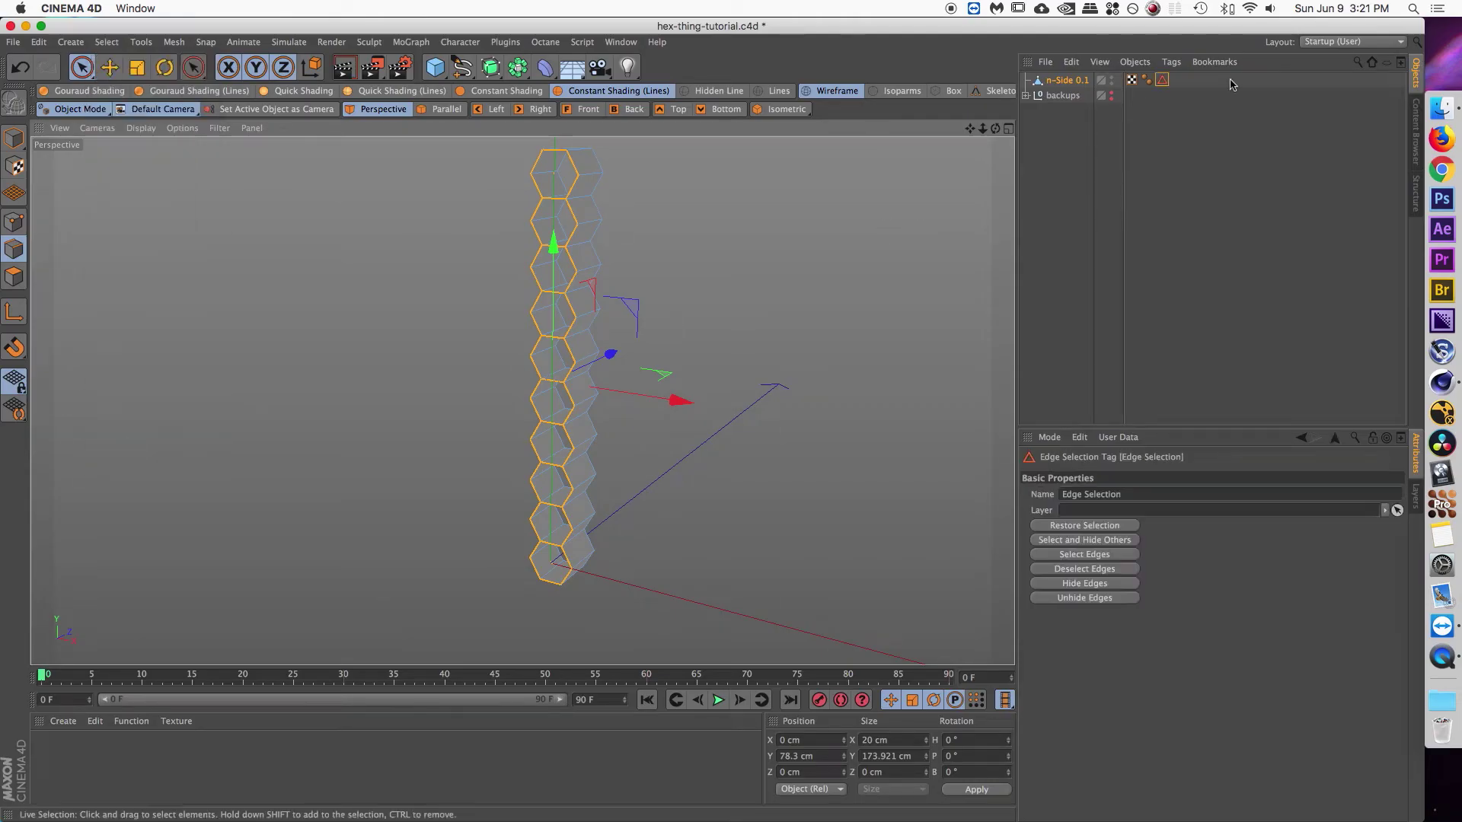
click(1069, 84)
click(1066, 137)
click(1068, 82)
alt+middle_drag(610, 271, 562, 289)
mouse_move(599, 271)
alt+mouse_down()
mouse_move(615, 268)
mouse_move(605, 279)
alt+mouse_up()
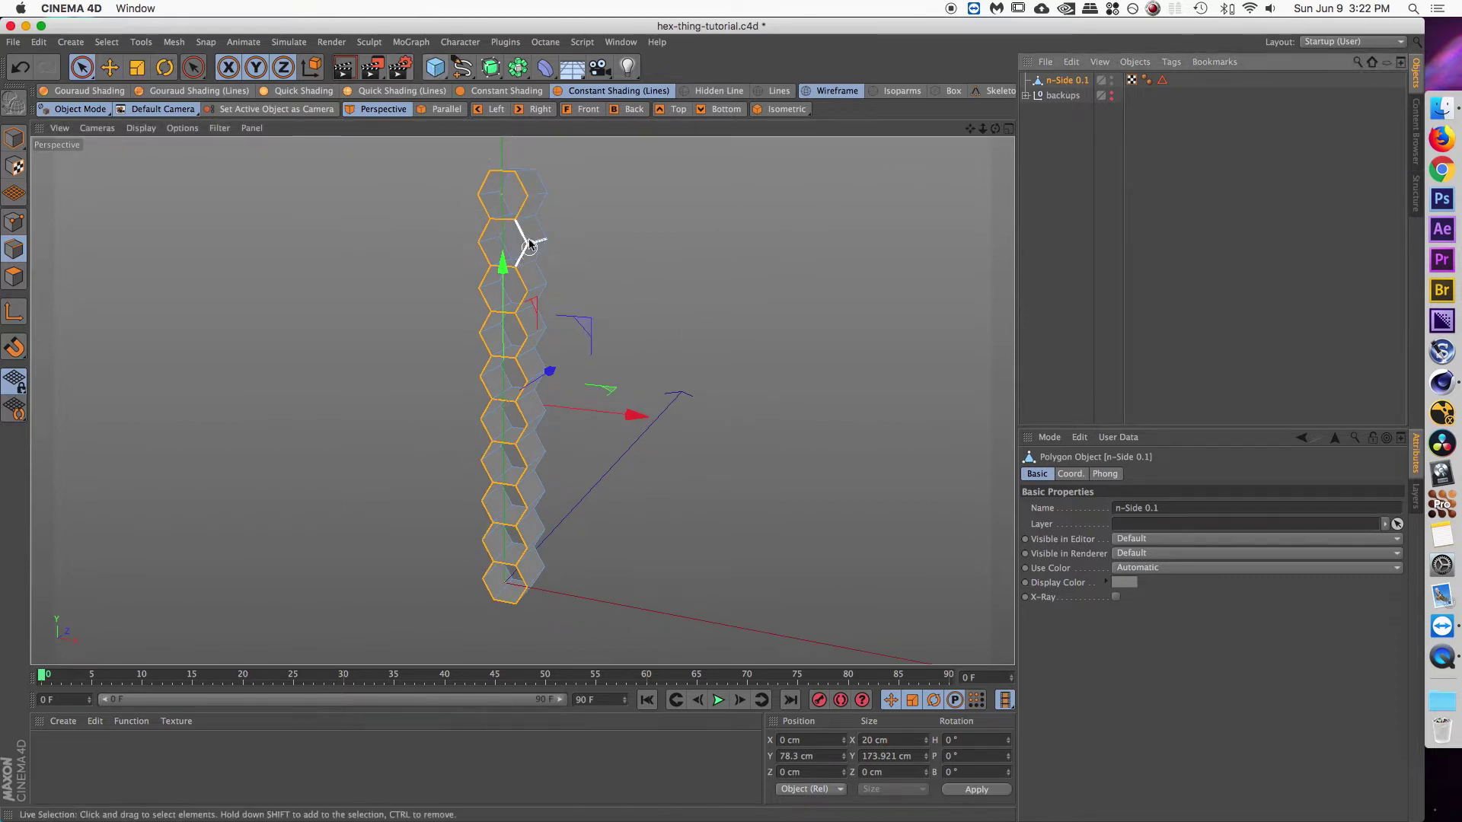
- Add a Cloner, put n-Side 0.1 inside it, and set the clone count to 2
click(411, 42)
click(442, 174)
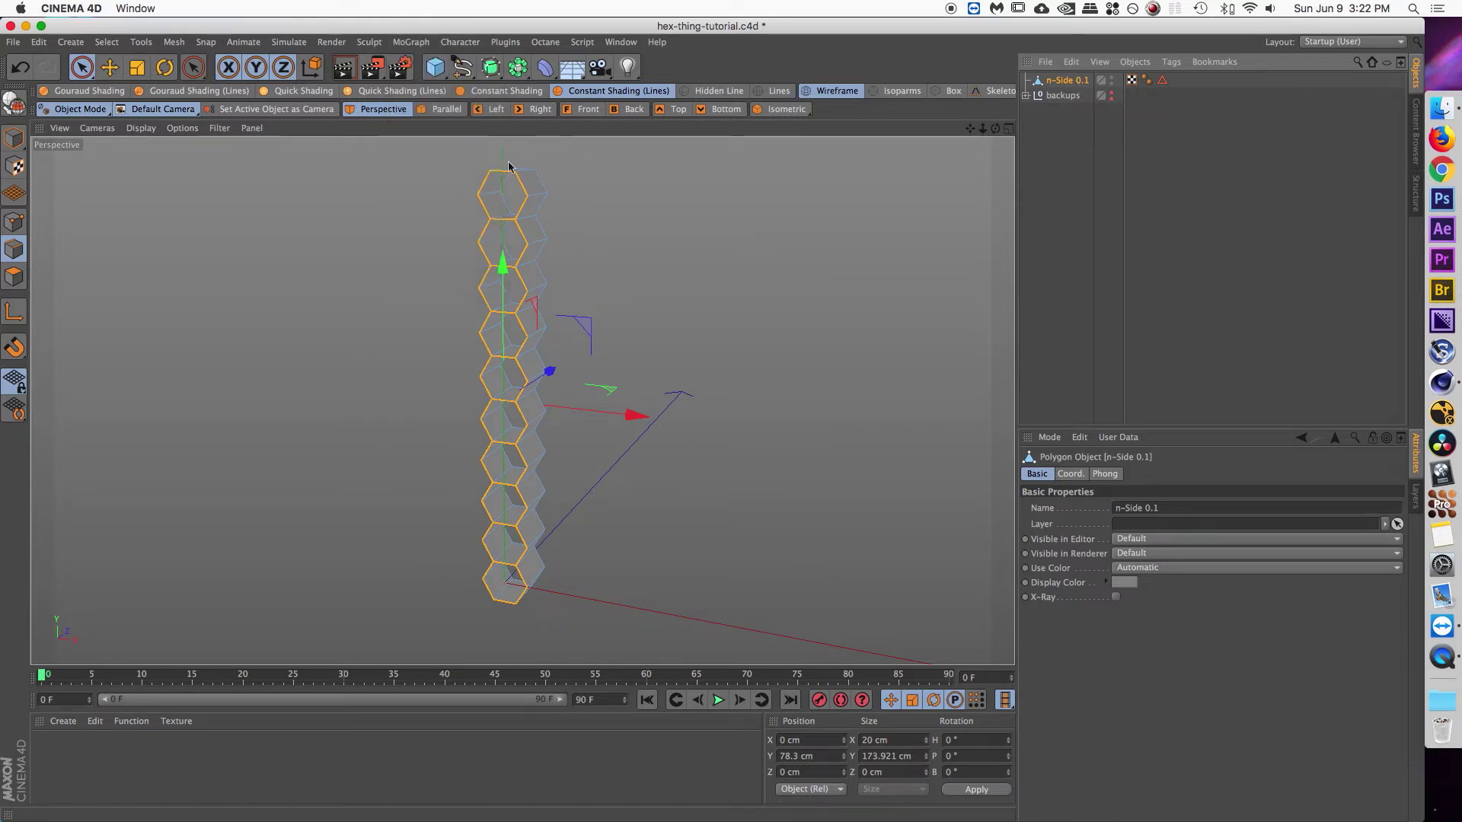
click(1061, 98)
drag(1063, 85, 1062, 82)
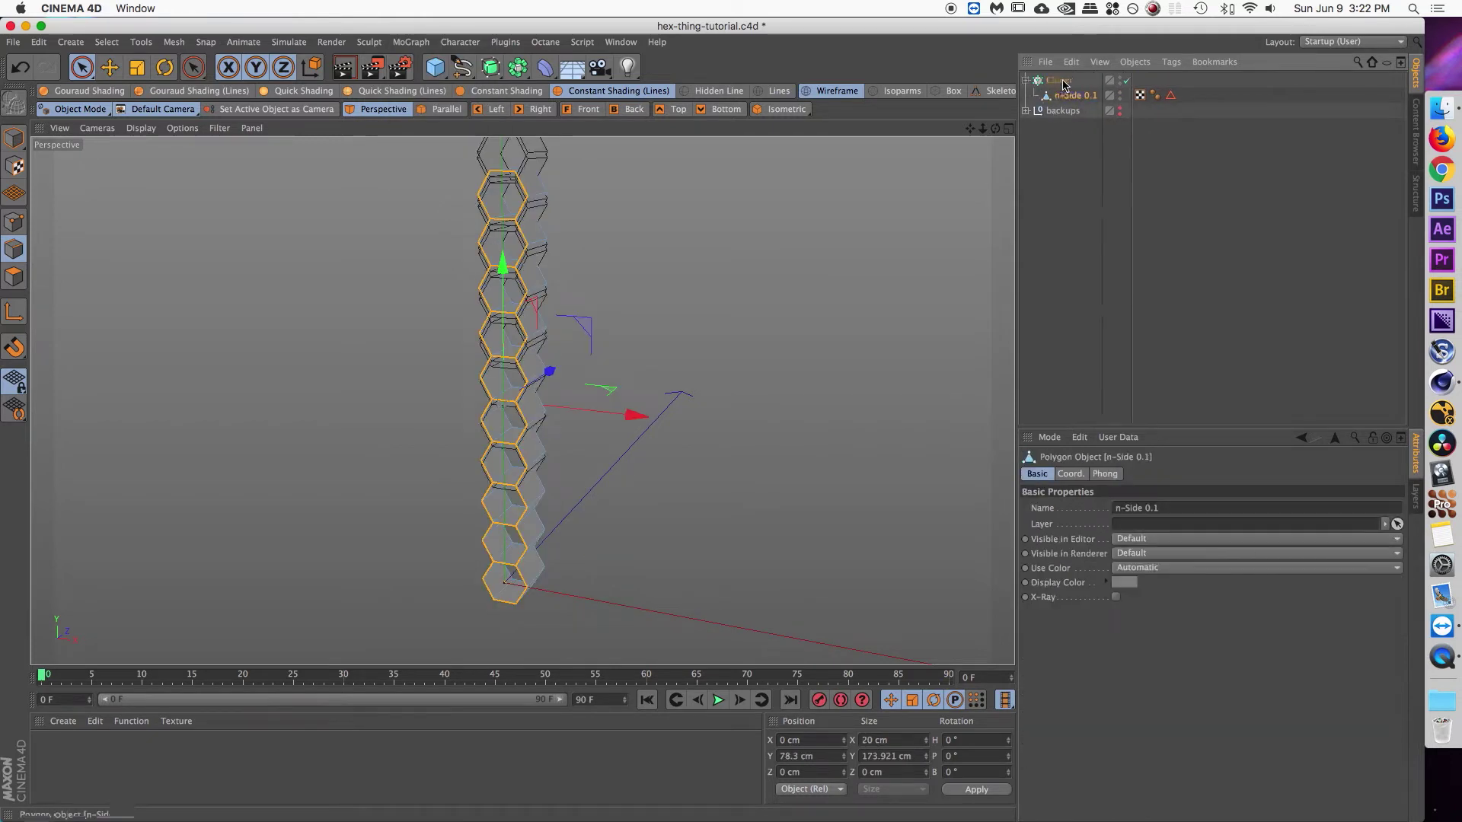
click(1059, 80)
drag(1099, 577, 1068, 600)
text(2)
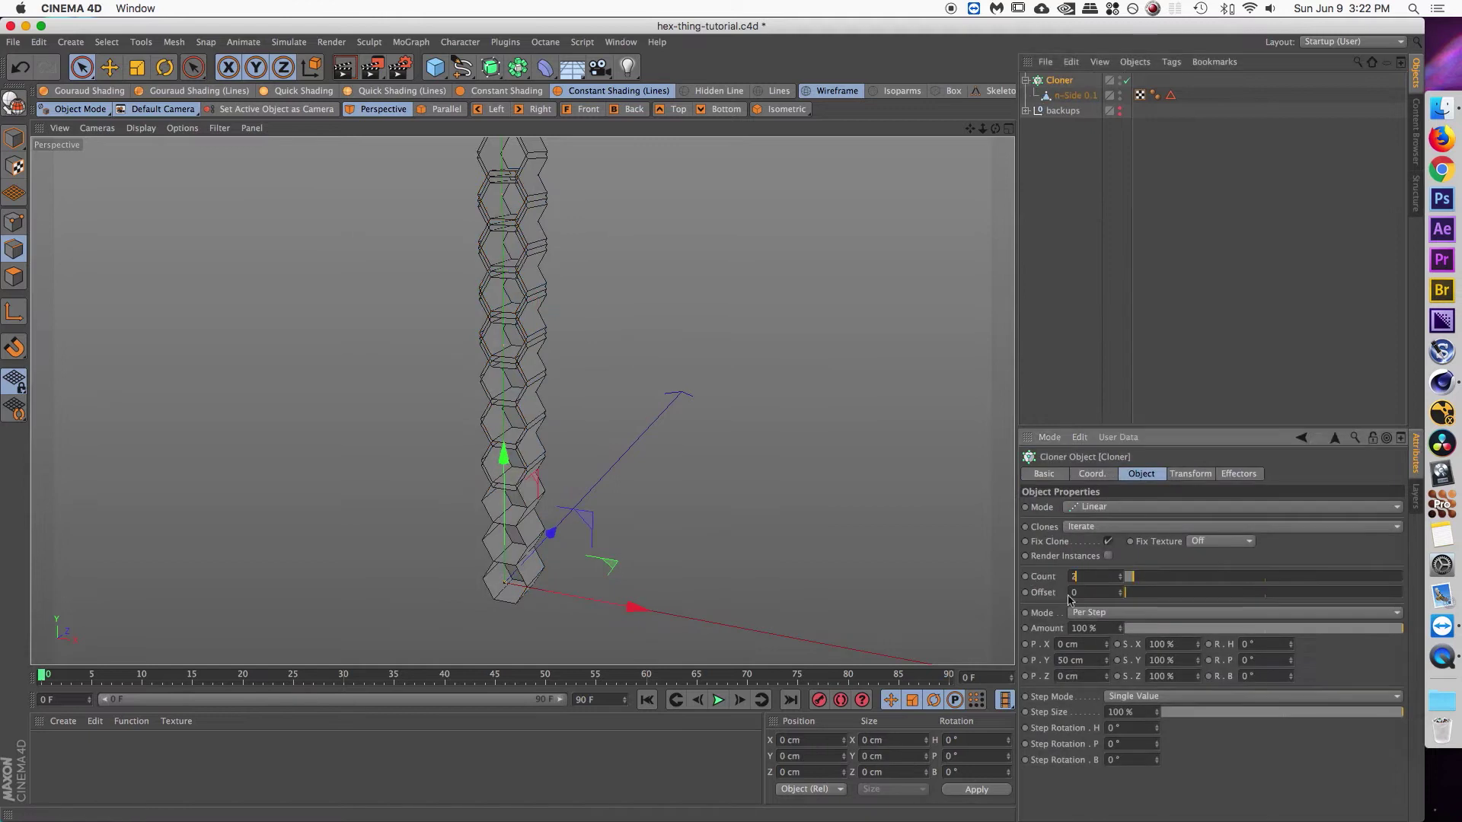
click(1135, 371)
click(1049, 84)
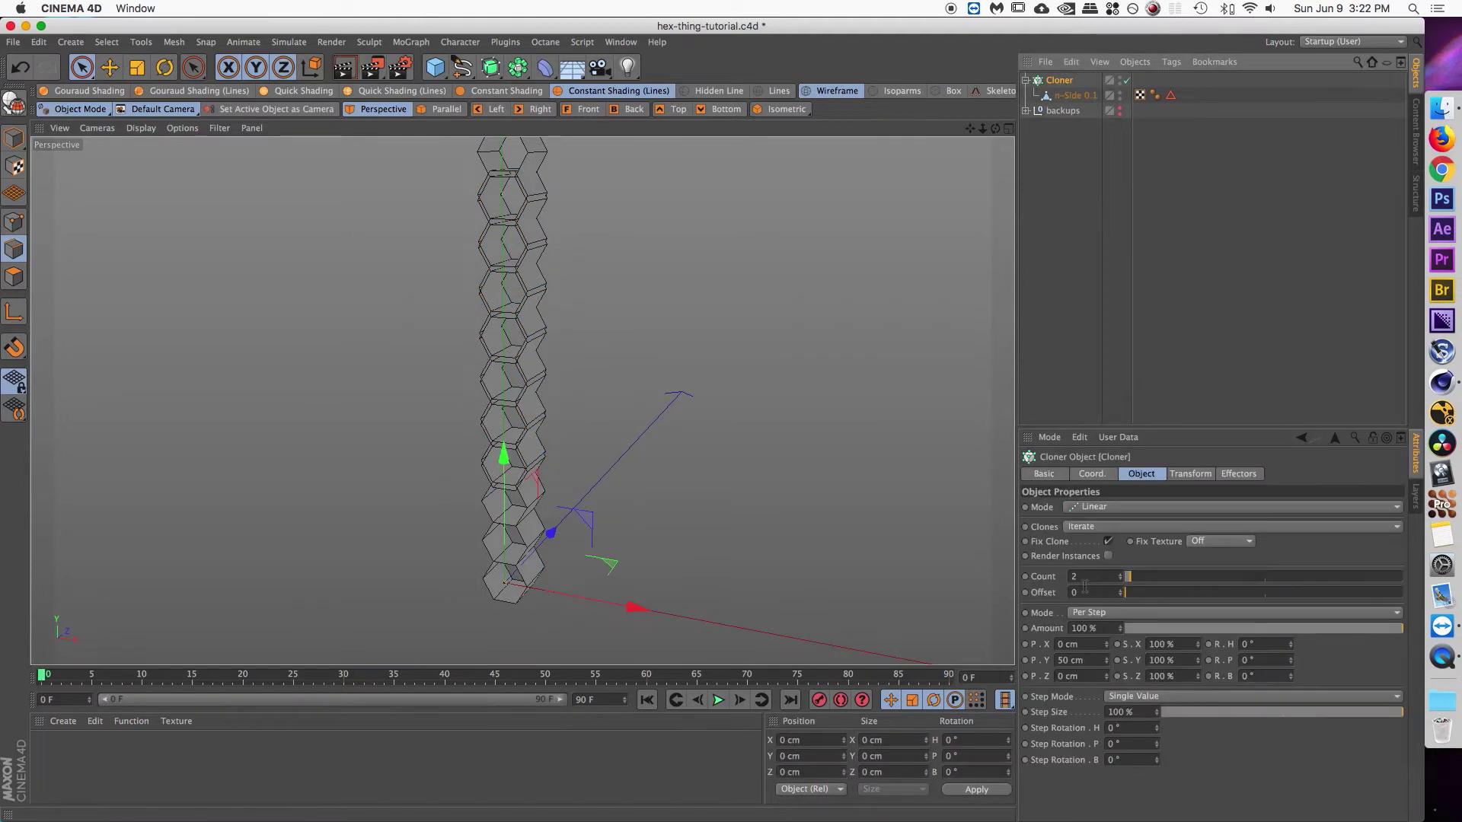
- Shift the second column sideways and lower its vertical offset to about 10 cm, checking in Front view
double_click(1089, 660)
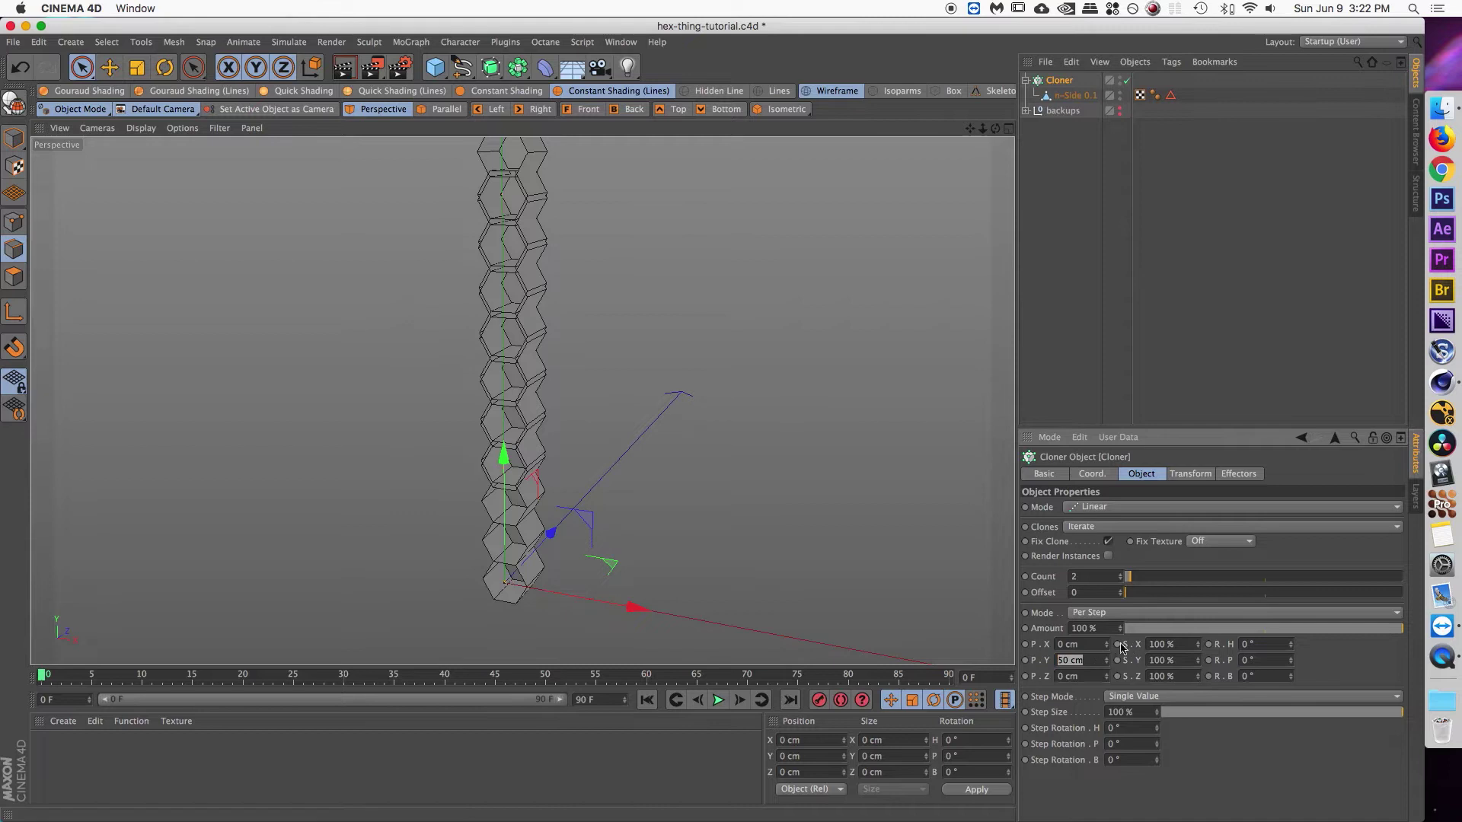
drag(1109, 648, 1109, 648)
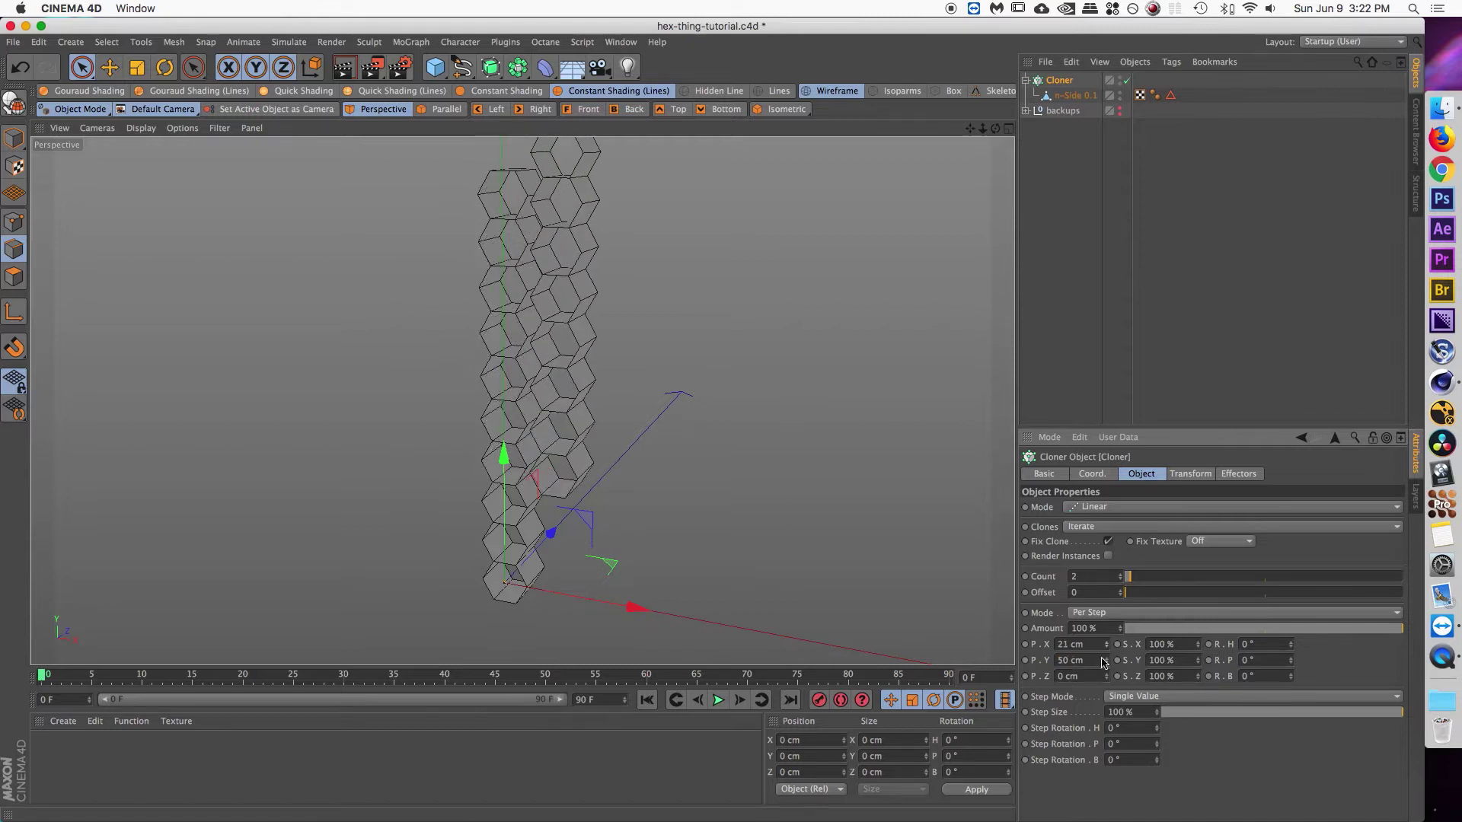
drag(1104, 662, 653, 357)
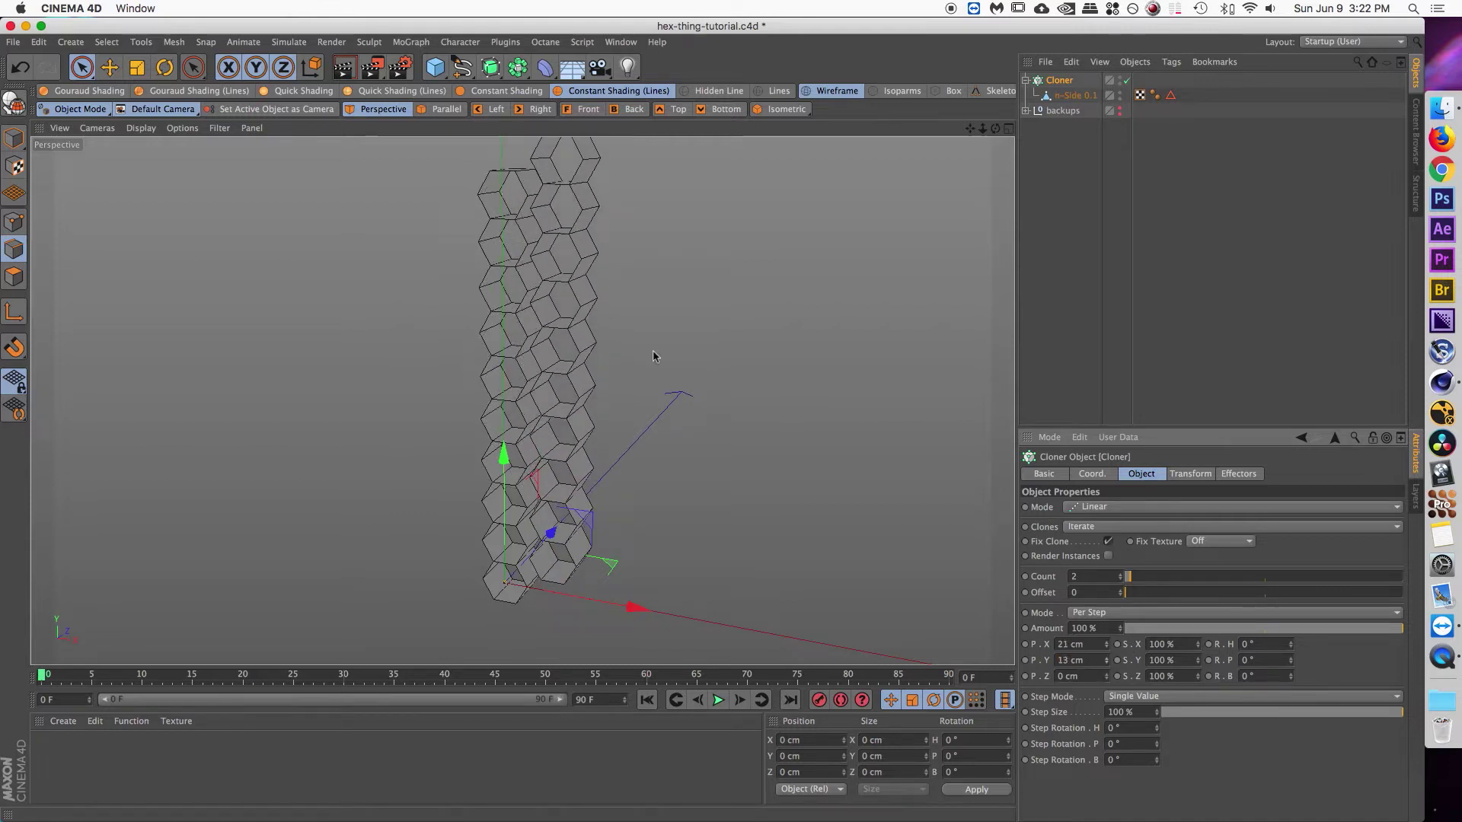
alt+right_drag(578, 333, 655, 334)
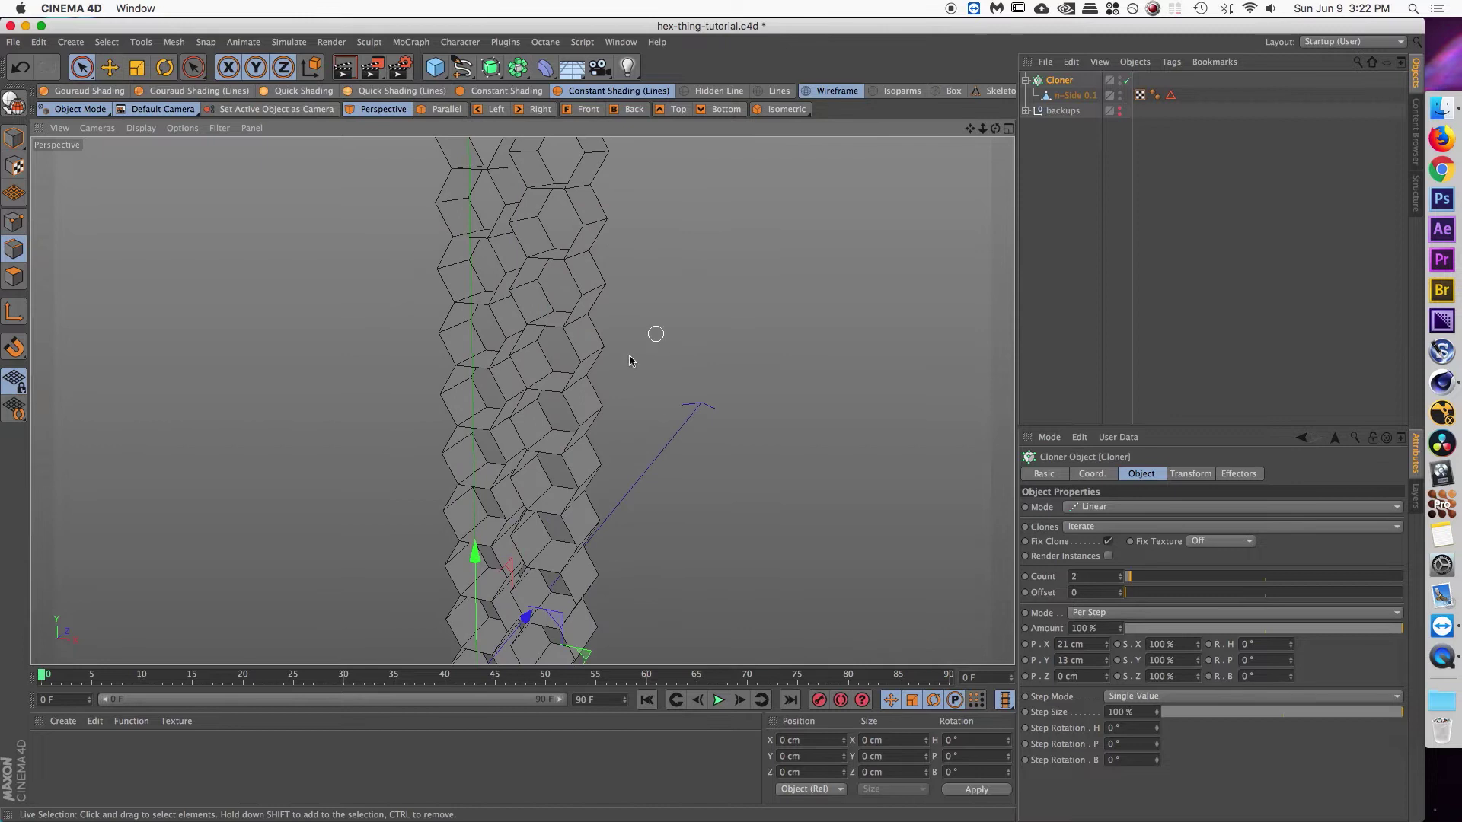
click(1107, 664)
click(1107, 664)
click(1106, 664)
alt+drag(559, 326, 613, 297)
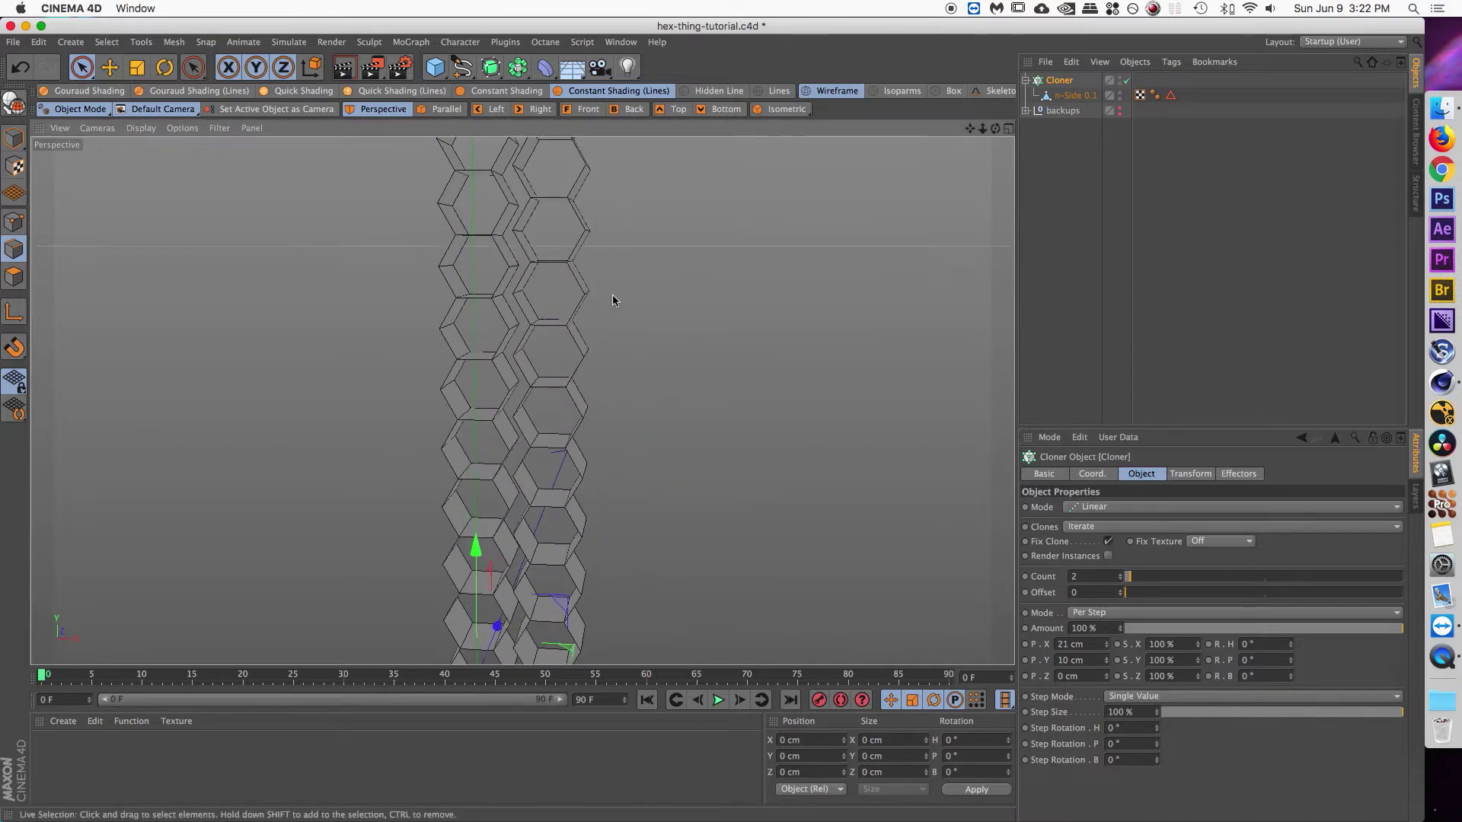
key(F4)
scroll(546, 327, up, 10)
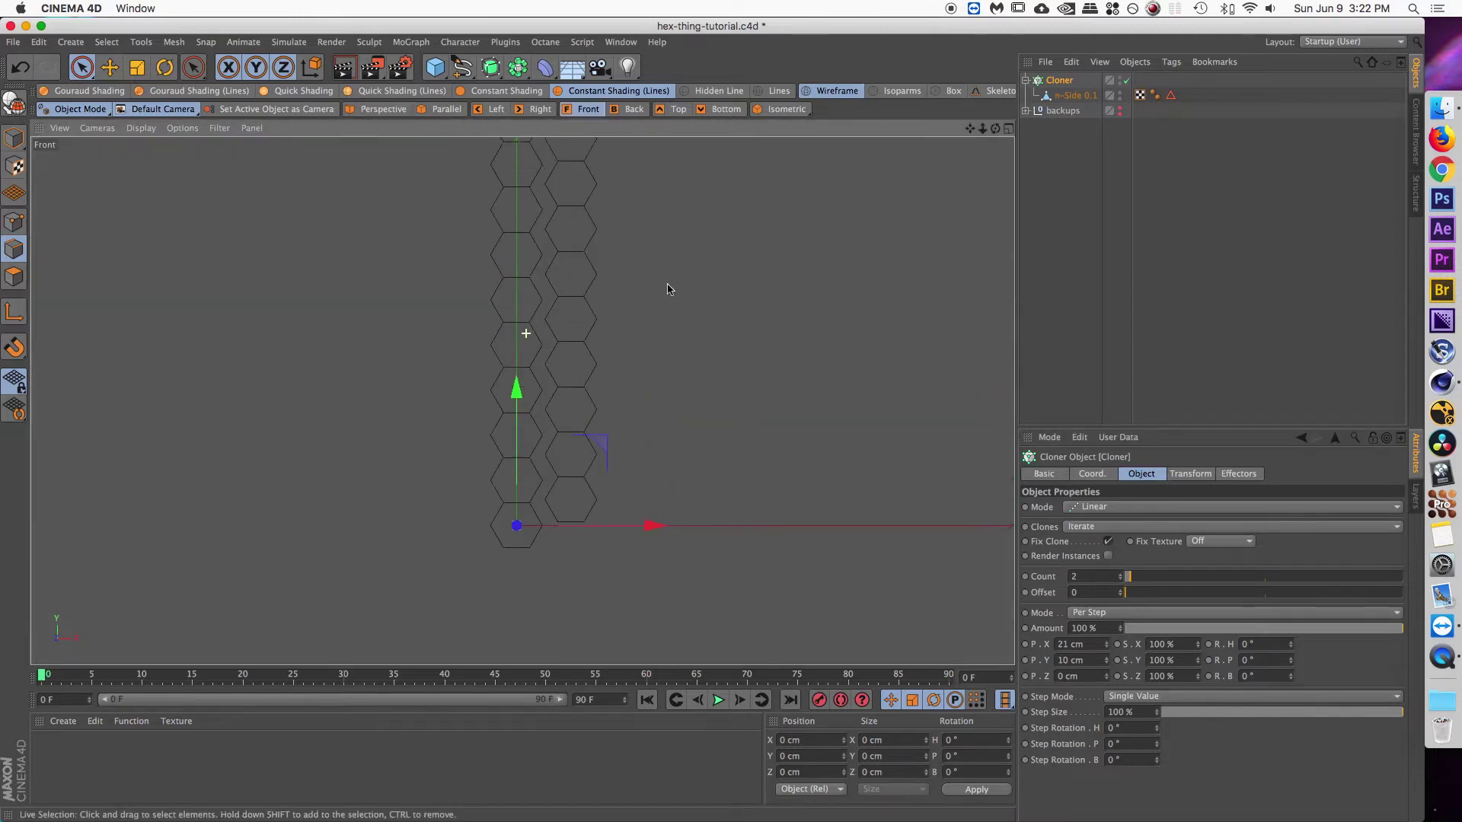
scroll(604, 315, up, 3)
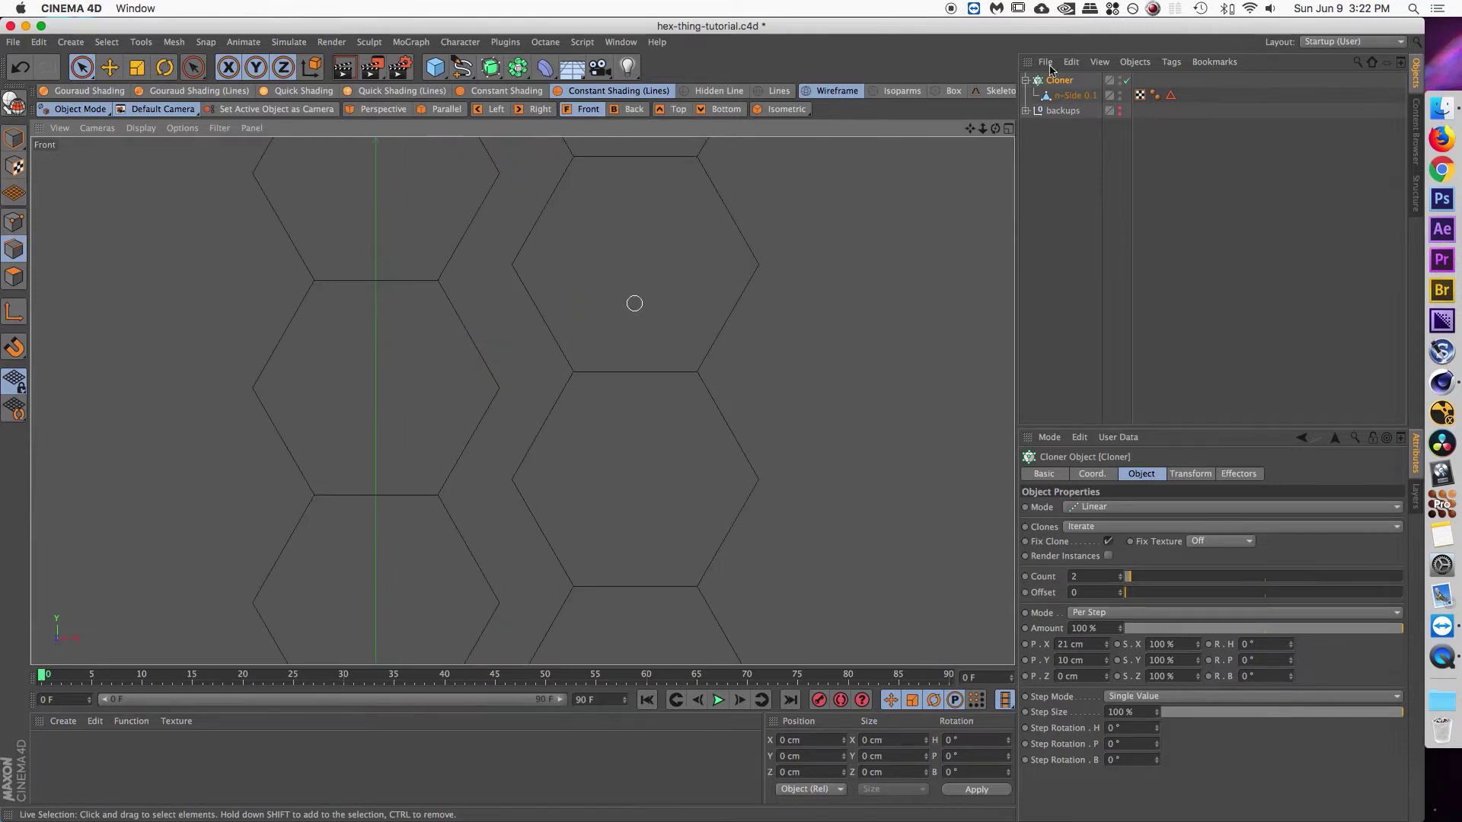
- Fine-tune the offsets to 15 cm X and 8.8 cm Y so the columns interlock
drag(1107, 645, 1107, 649)
drag(1106, 661, 1106, 662)
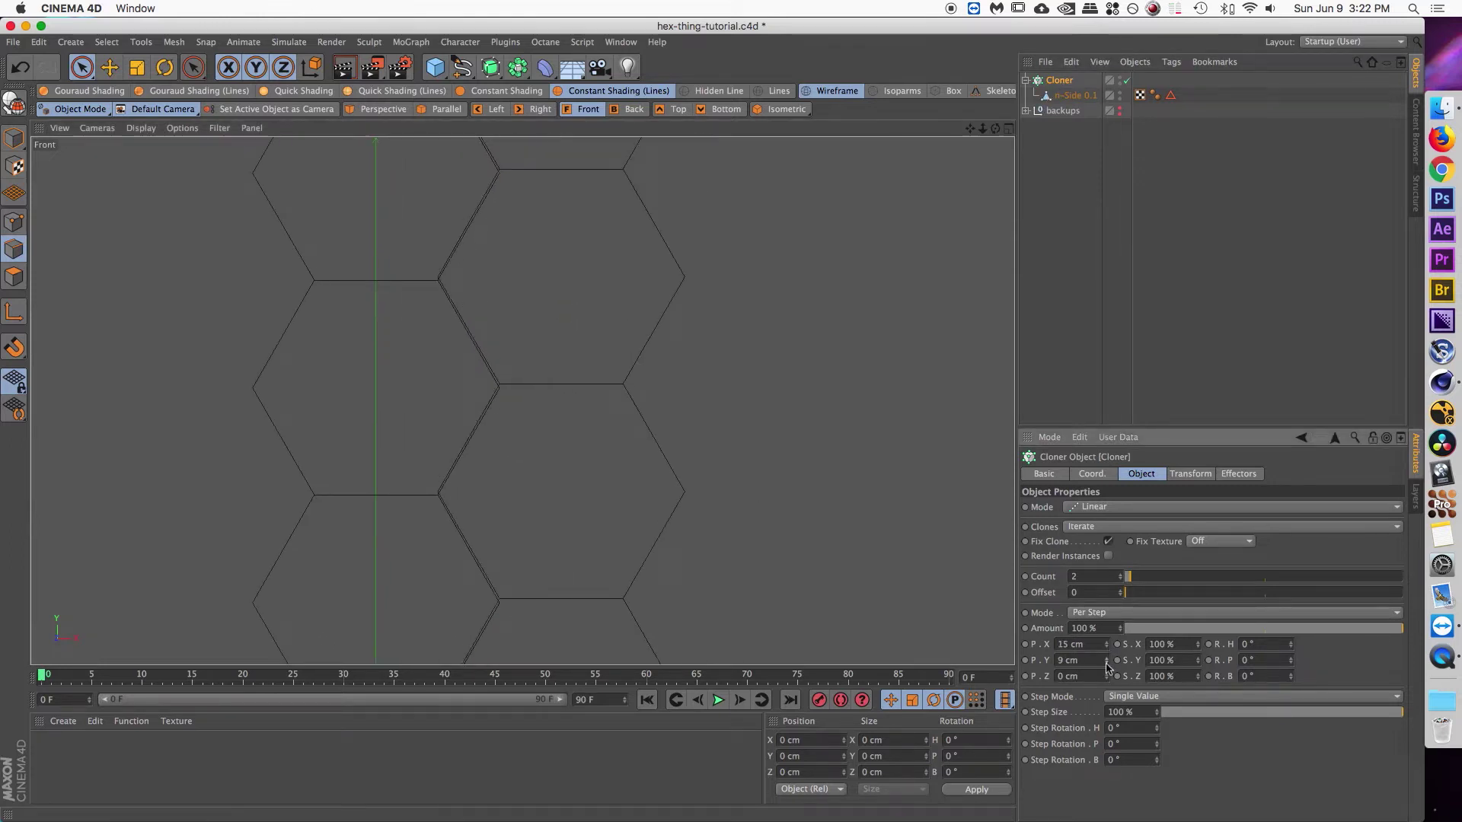
scroll(417, 287, up, 8)
key(F1)
click(1211, 267)
alt+drag(682, 267, 544, 310)
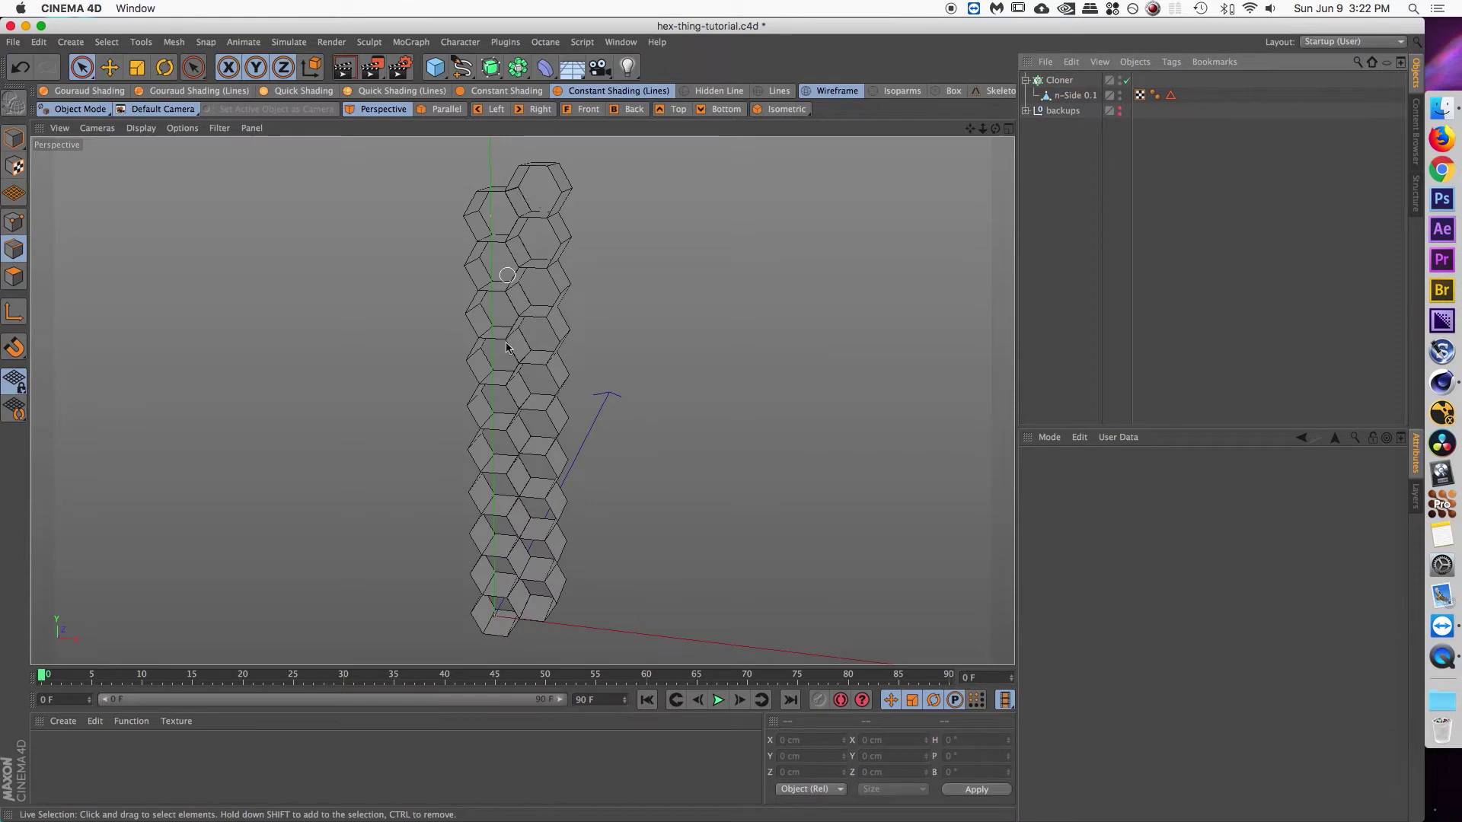
click(1059, 81)
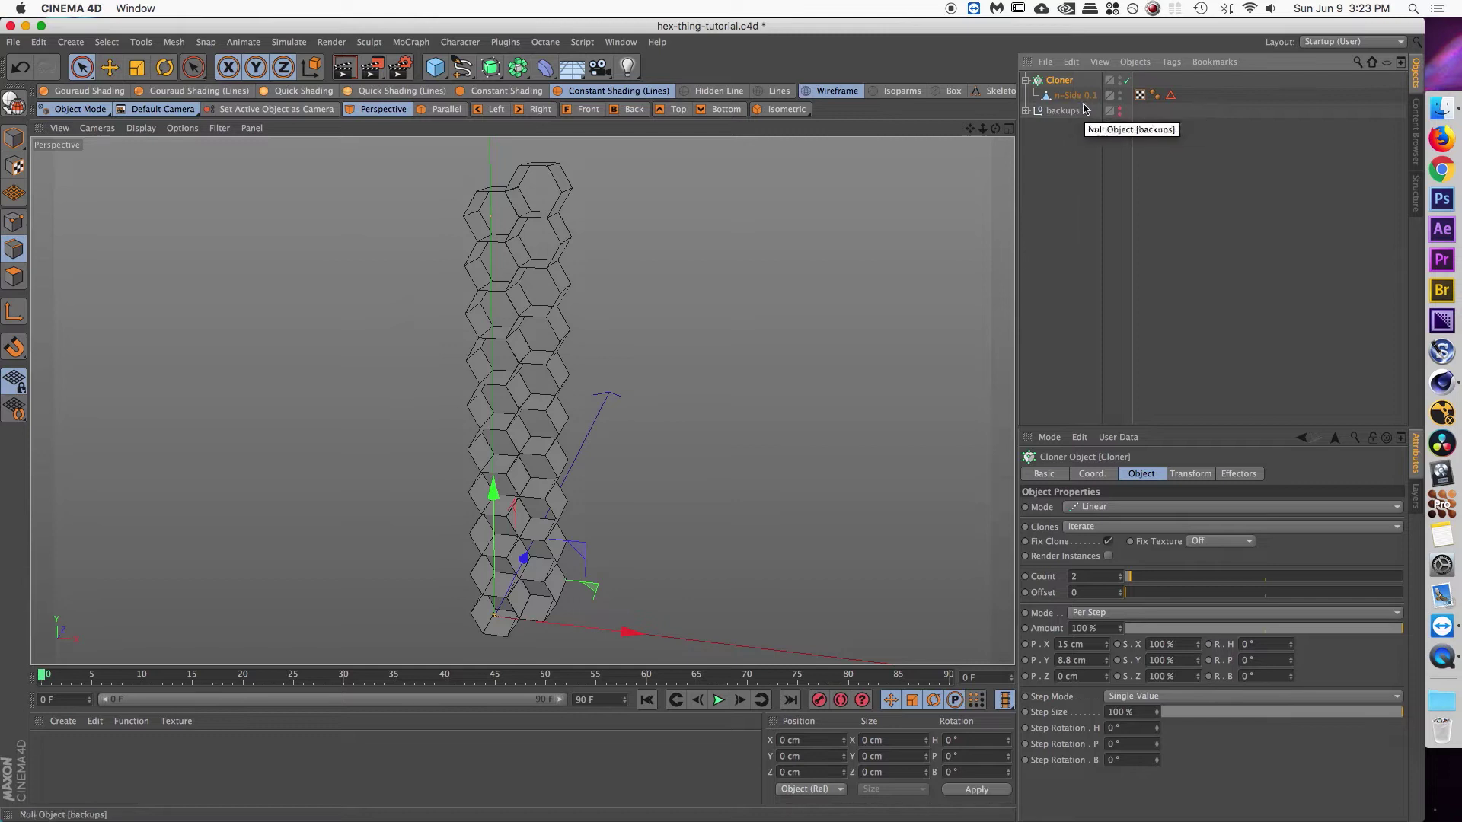
- Make the Cloner editable, move both columns out of its null, and delete the empty null
key(c)
click(1025, 80)
click(1074, 97)
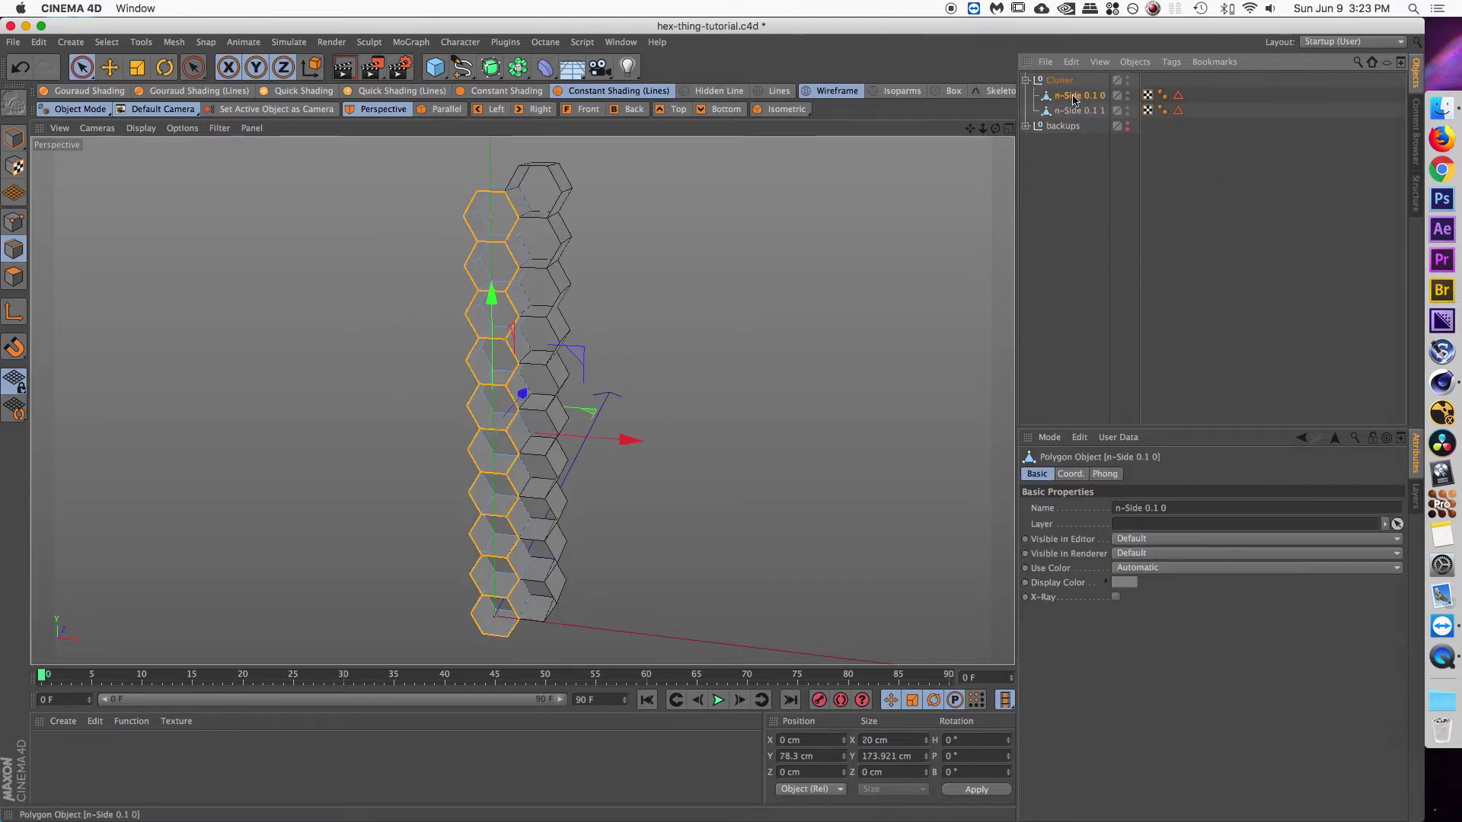
click(1074, 111)
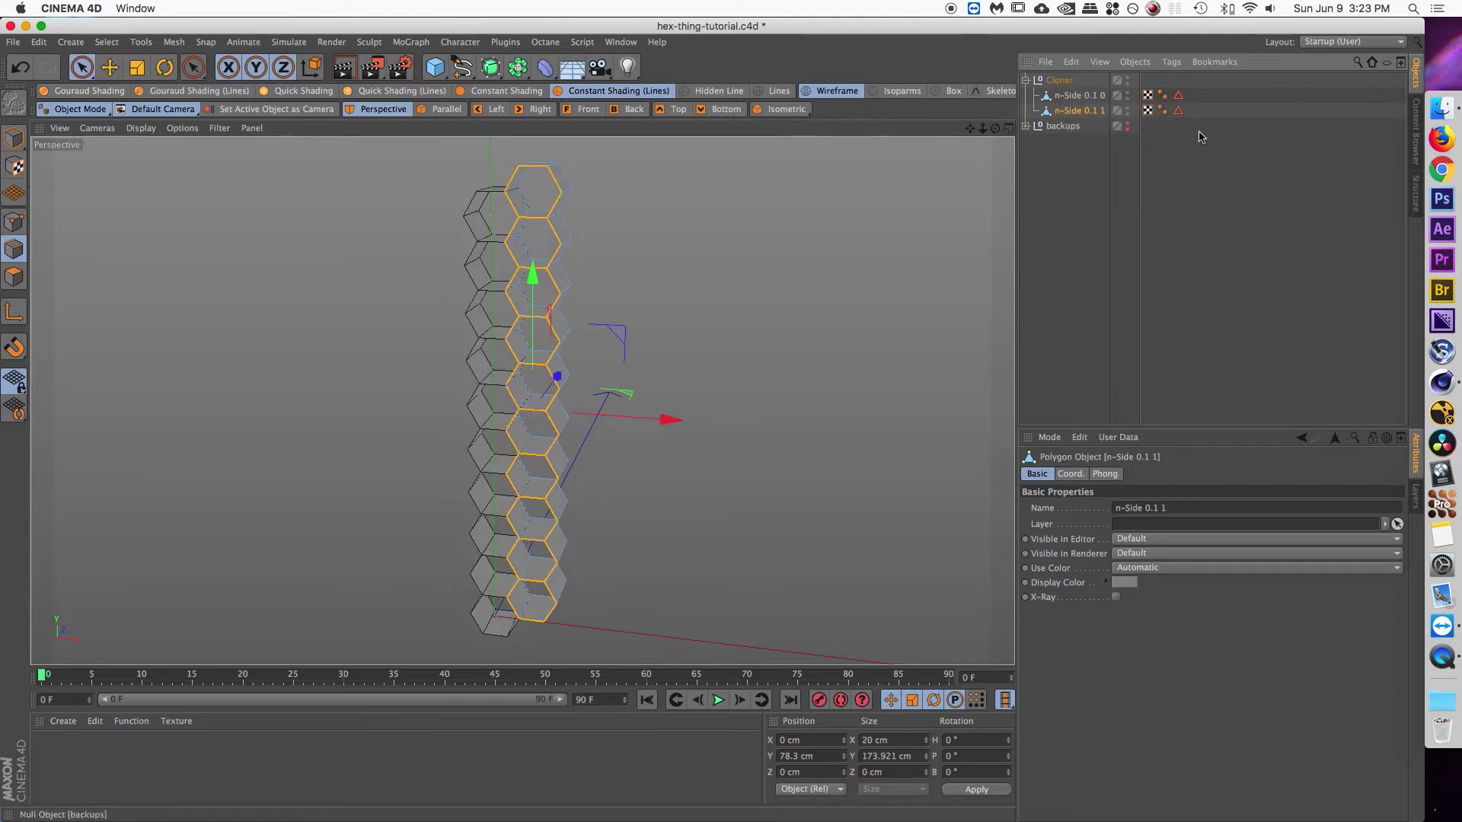
click(1071, 97)
click(1059, 82)
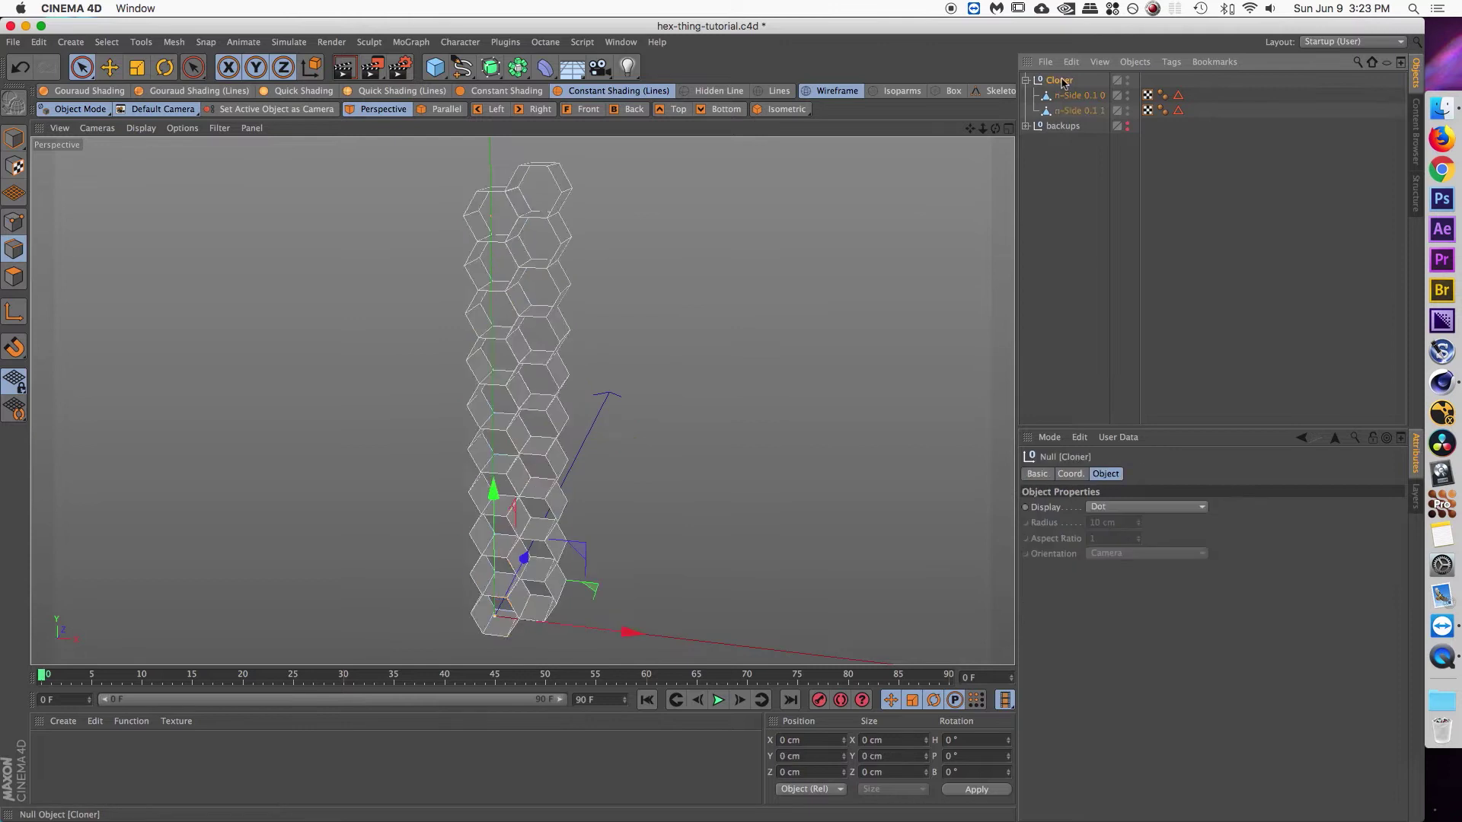
key(shift+g)
key(Delete)
- Select both columns and merge them with Connect Objects + Delete into n-Side 0.1 0.1
click(1064, 84)
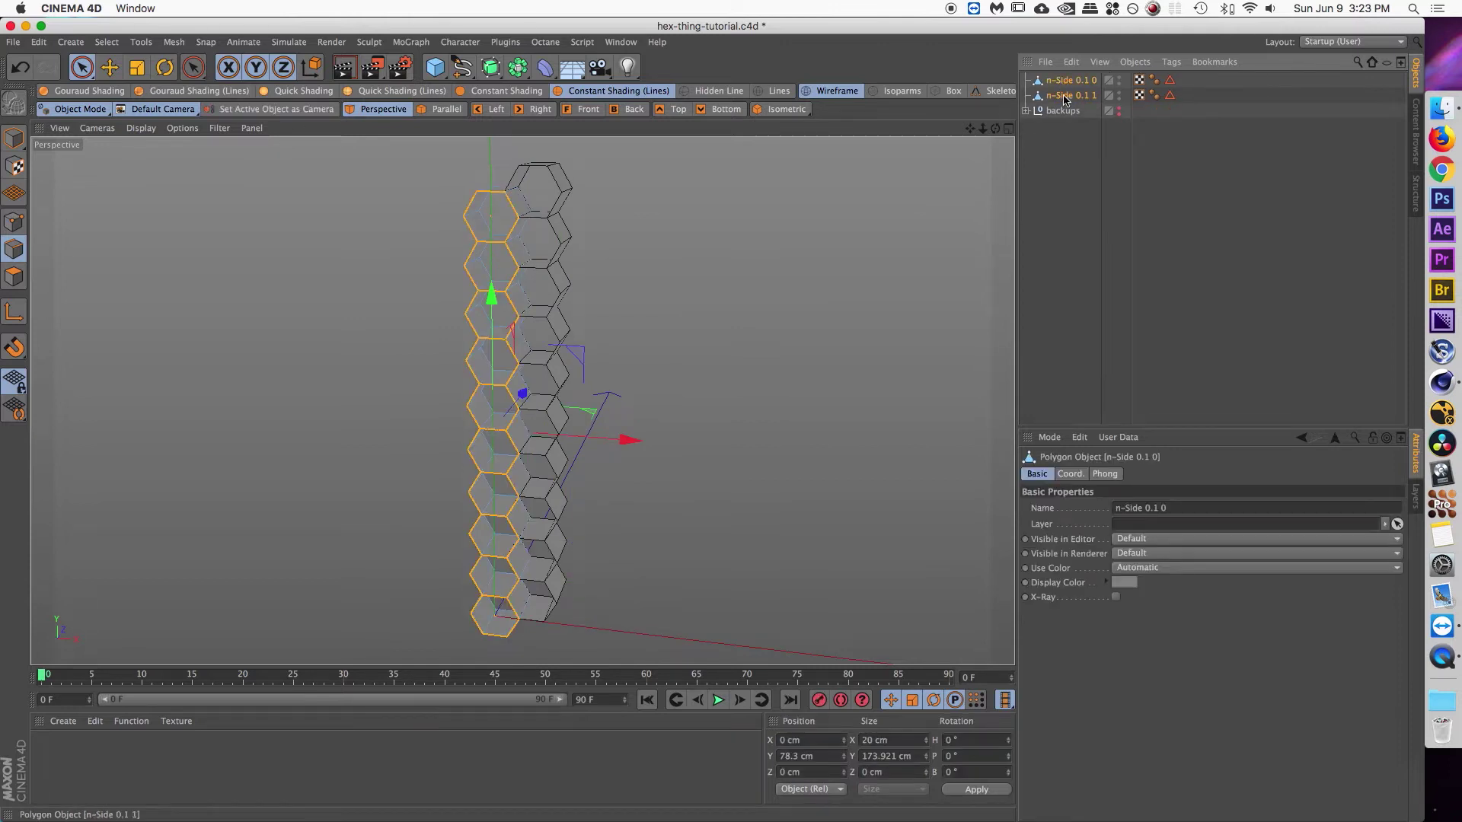
shift+click(1064, 97)
right_click(1064, 98)
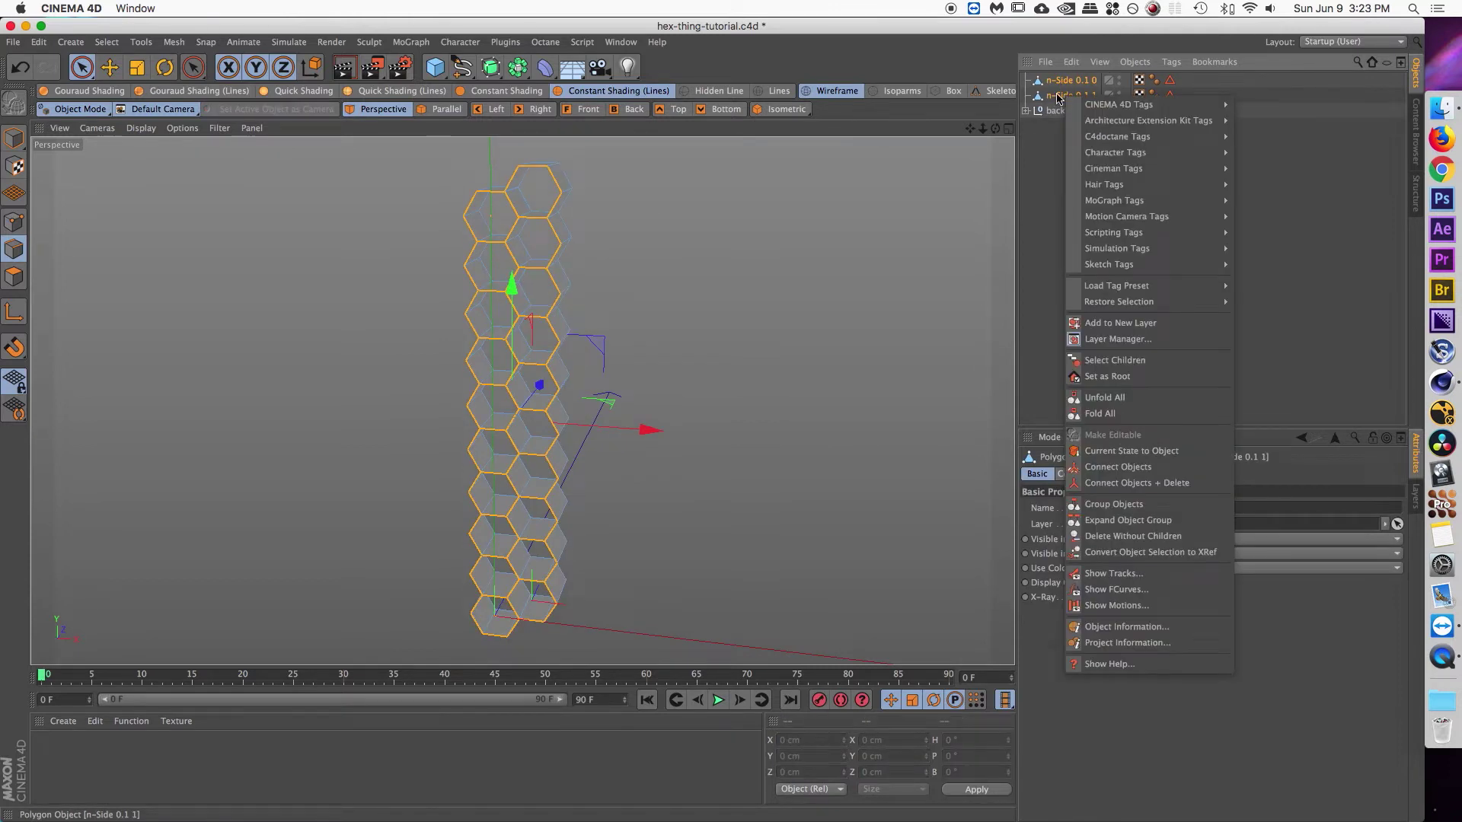
click(1127, 483)
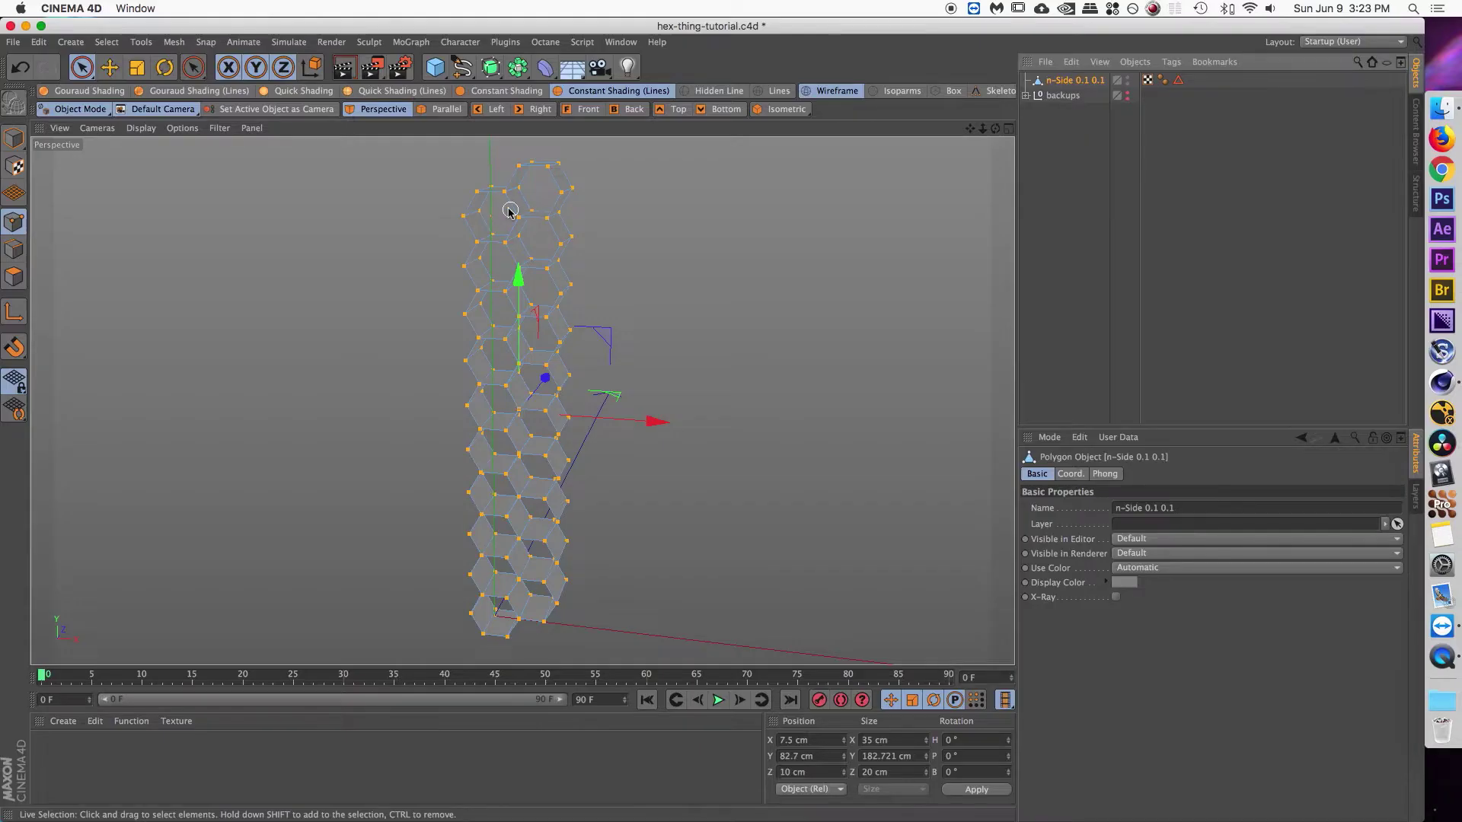
- Run Optimize on n-Side 0.1 0.1 with 1 cm tolerance to weld the shared points
scroll(586, 195, up, 10)
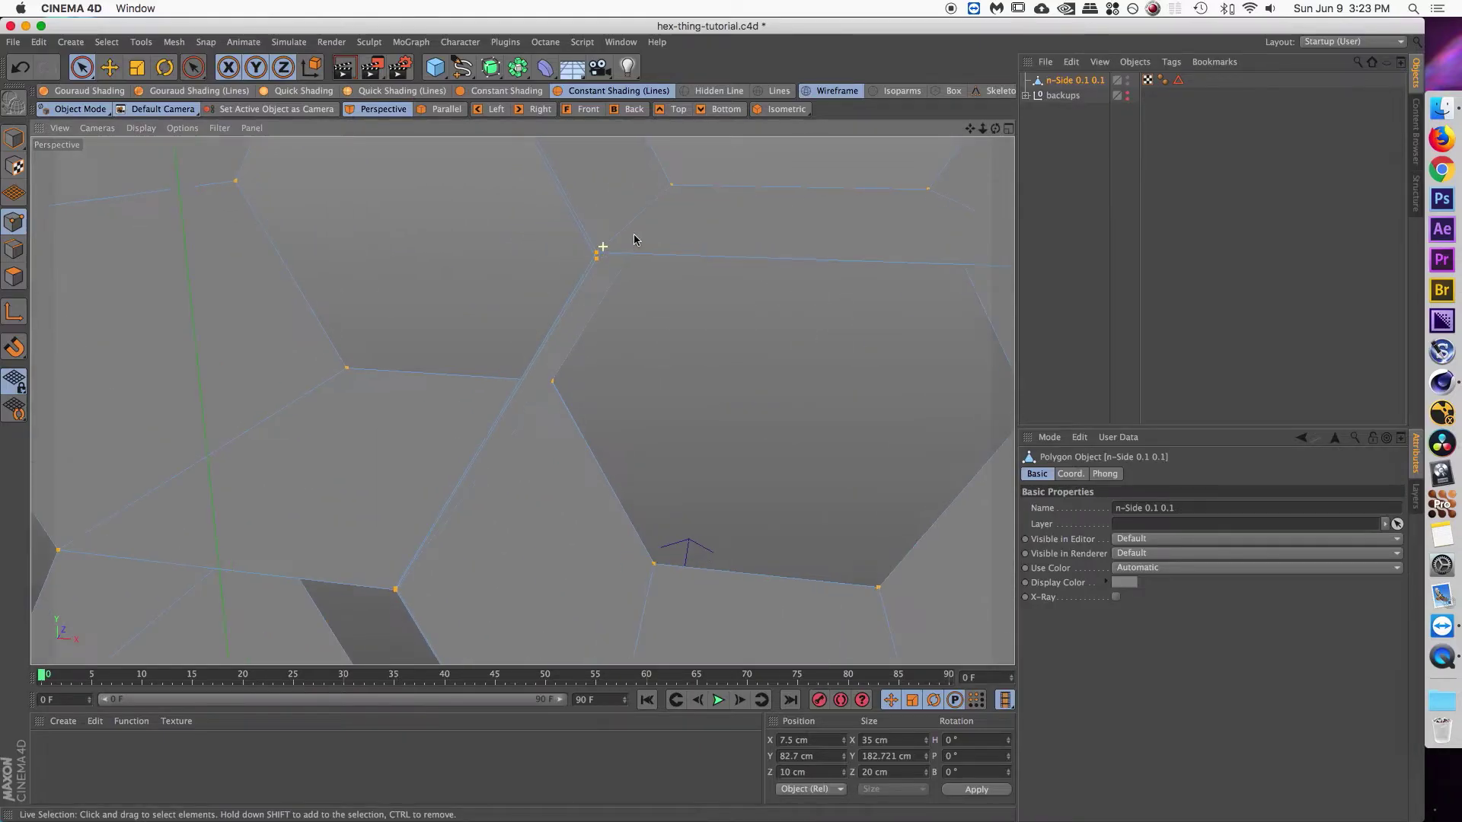
alt+right_drag(659, 227, 658, 226)
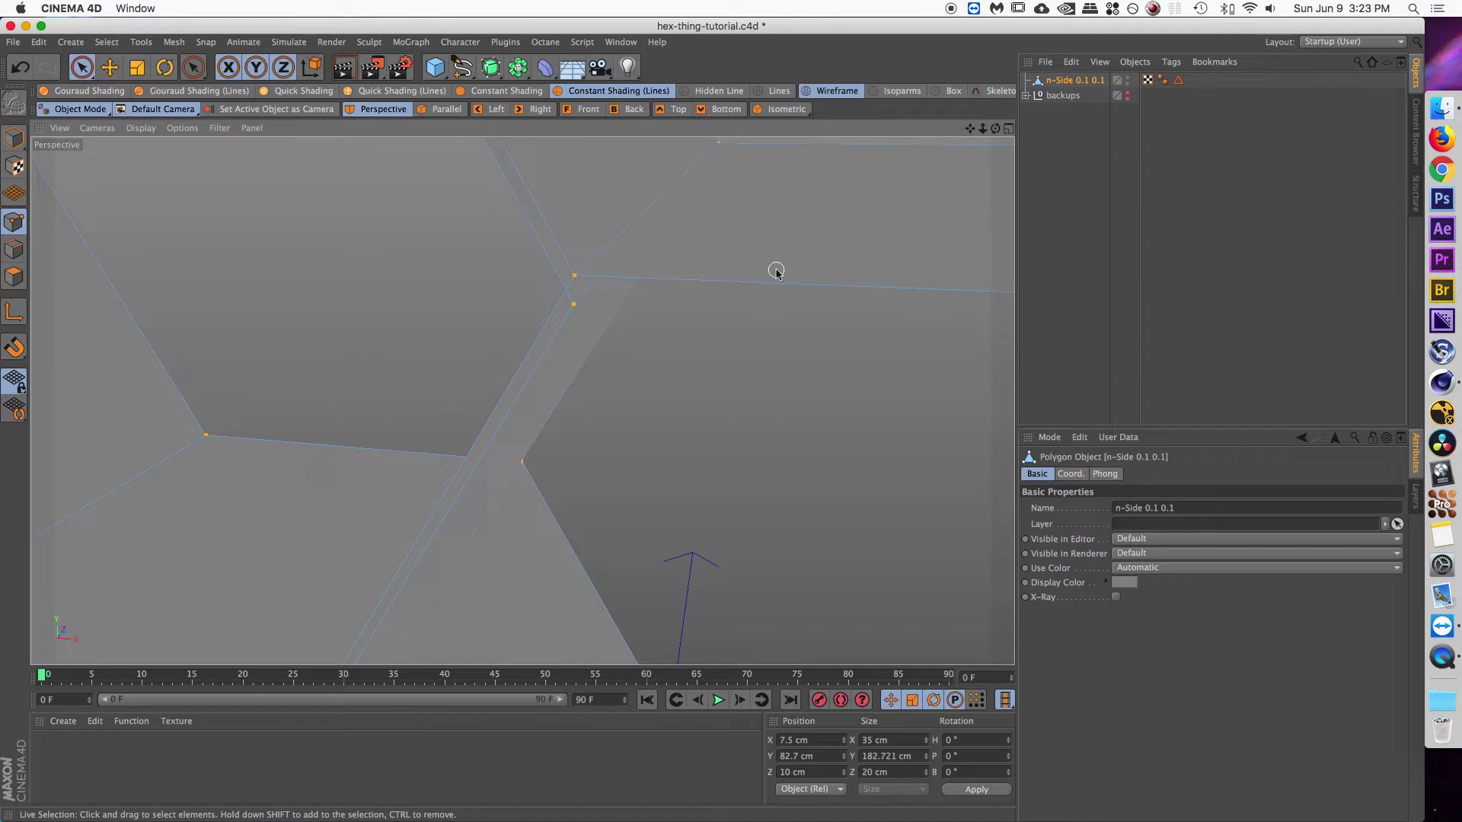
key(u)
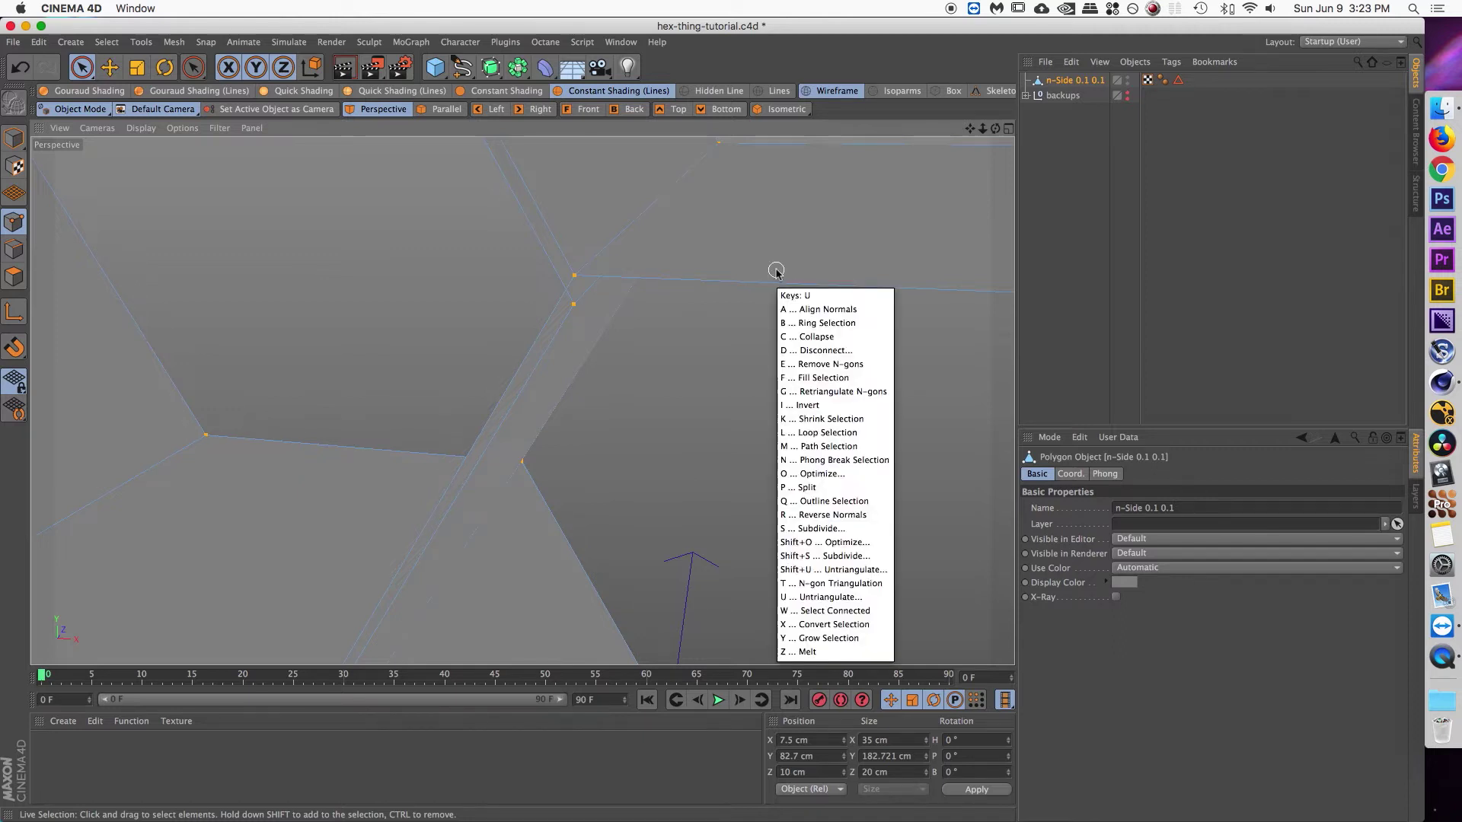
key(o)
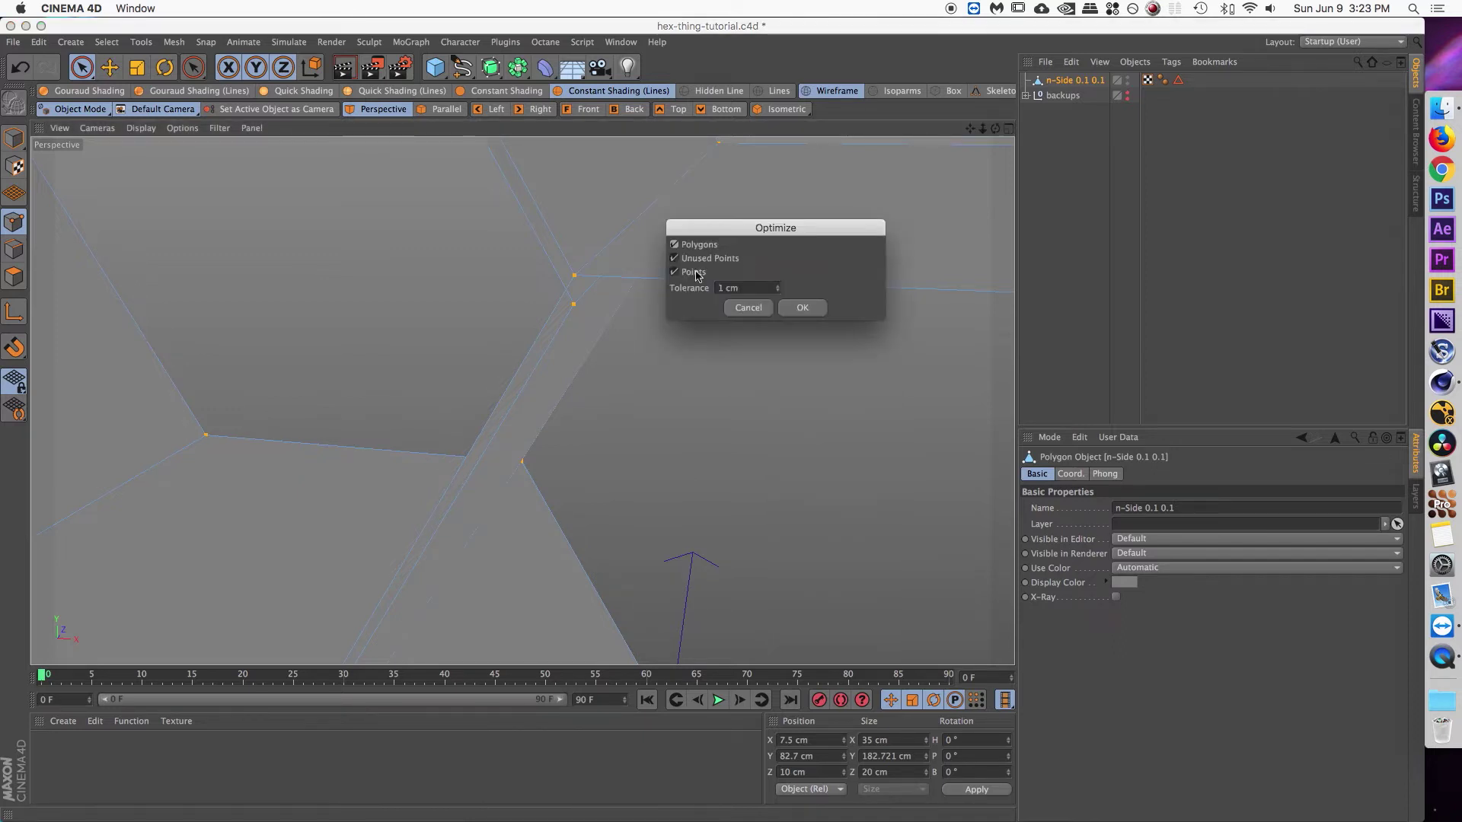
click(802, 308)
- Switch to Edge mode and orbit to inspect the welded two-column honeycomb mesh
scroll(620, 277, down, 6)
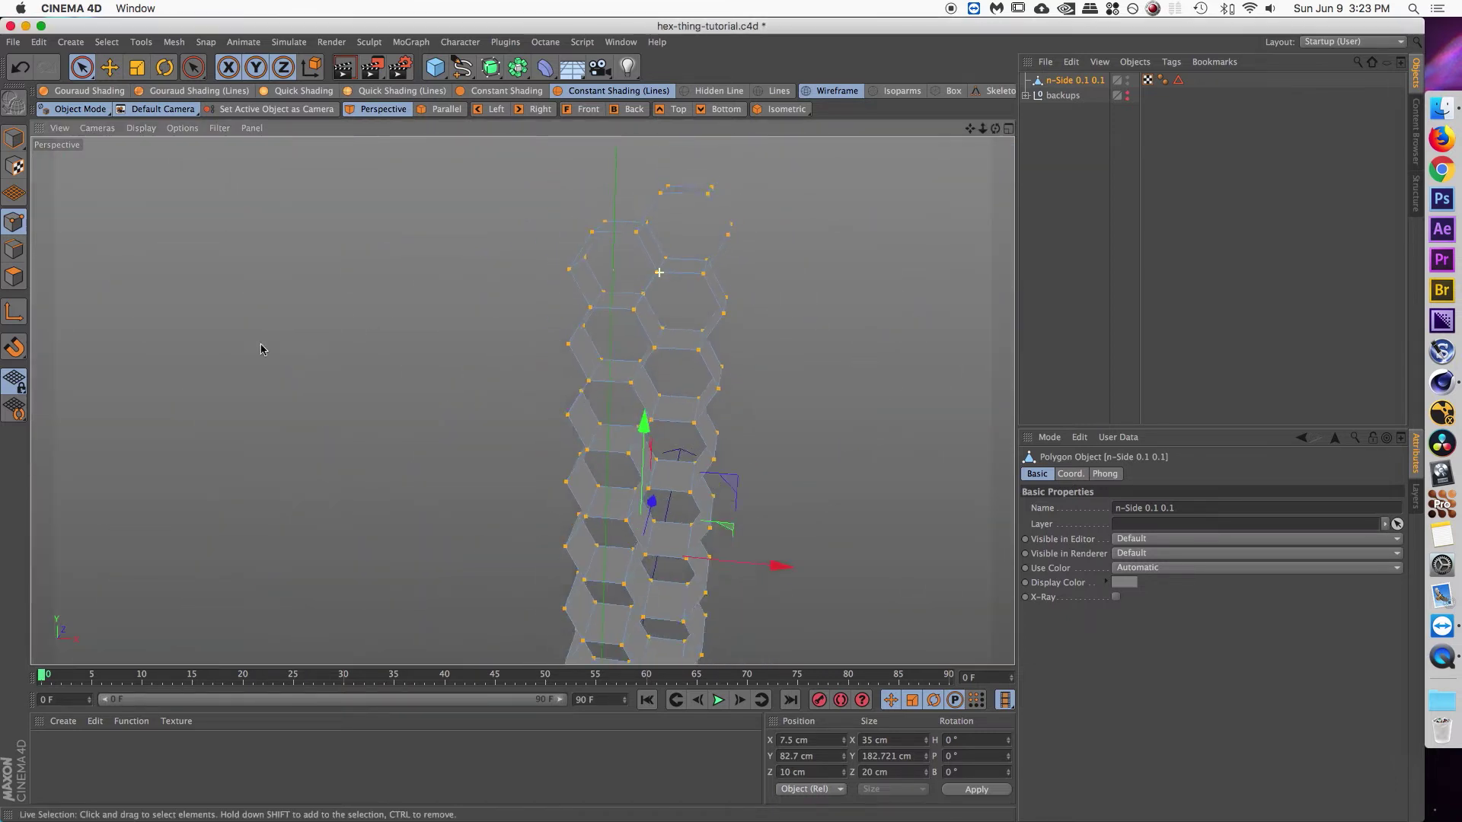
scroll(261, 349, down, 3)
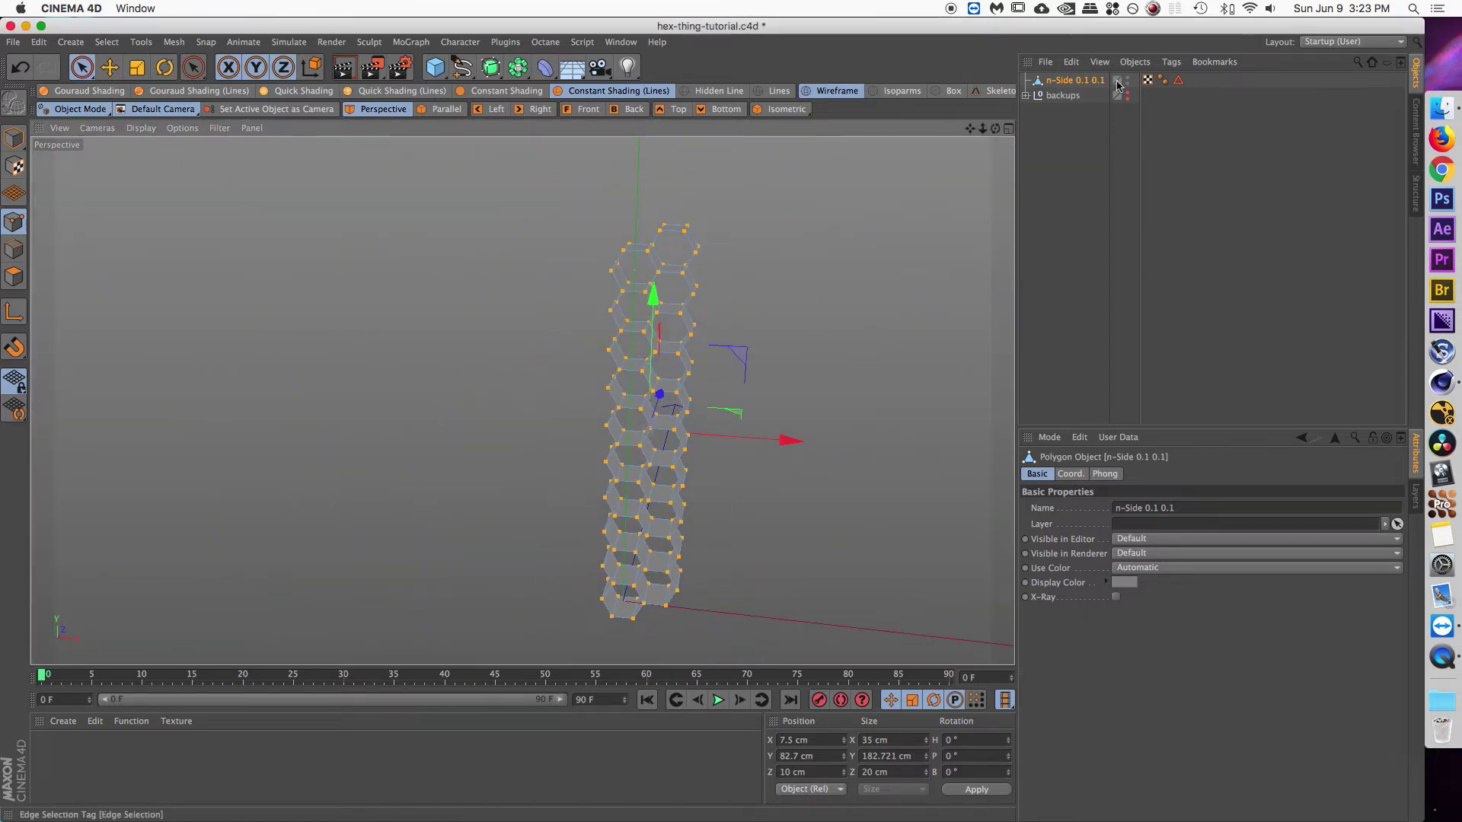
click(13, 249)
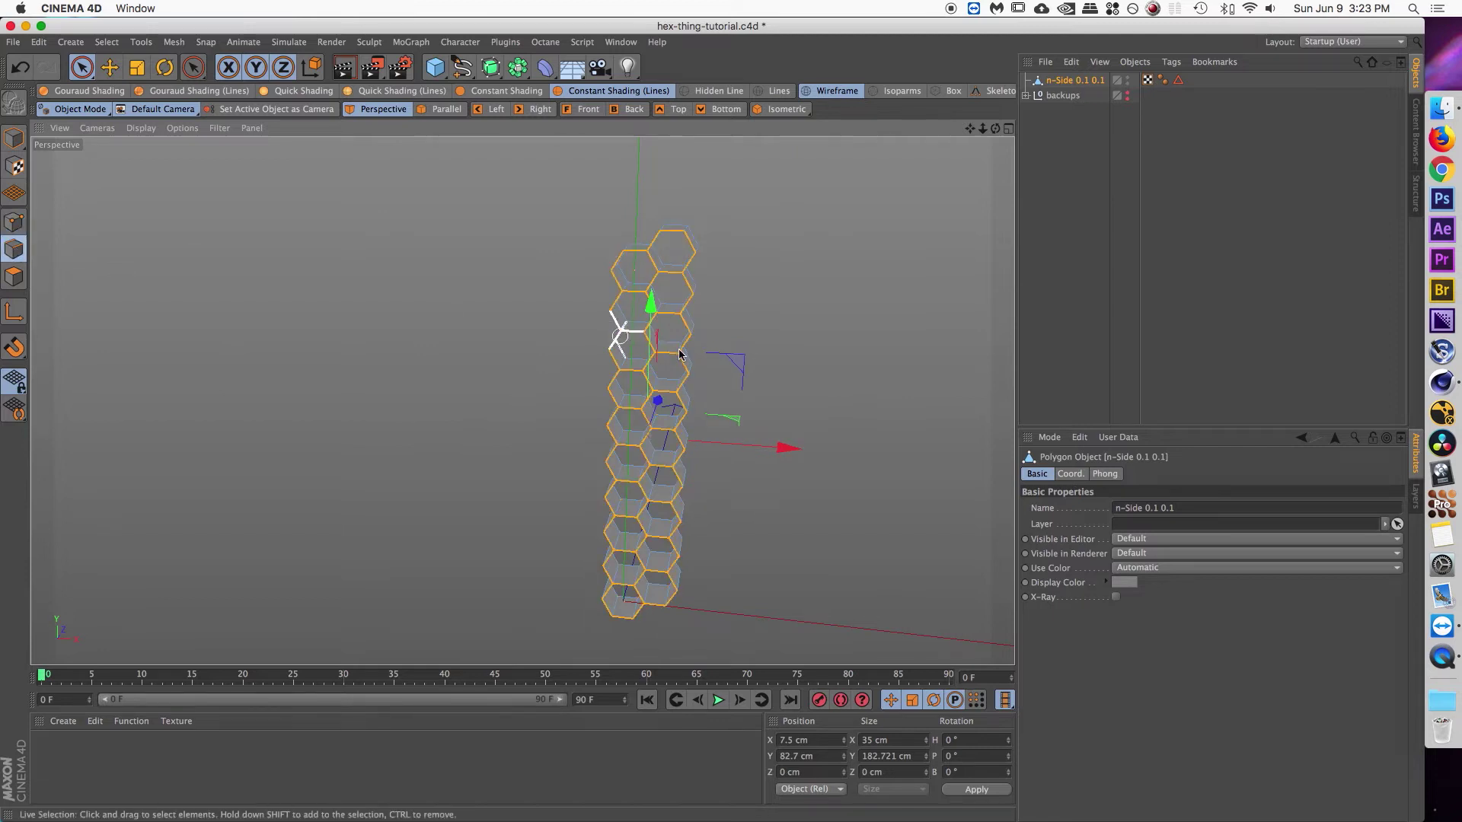
mouse_move(641, 335)
alt+mouse_down()
mouse_move(629, 315)
mouse_move(661, 346)
alt+mouse_up()
alt+middle_drag(696, 376, 573, 336)
alt+right_drag(573, 335, 608, 307)
mouse_move(612, 415)
alt+mouse_down()
mouse_move(640, 431)
mouse_move(632, 404)
alt+mouse_up()
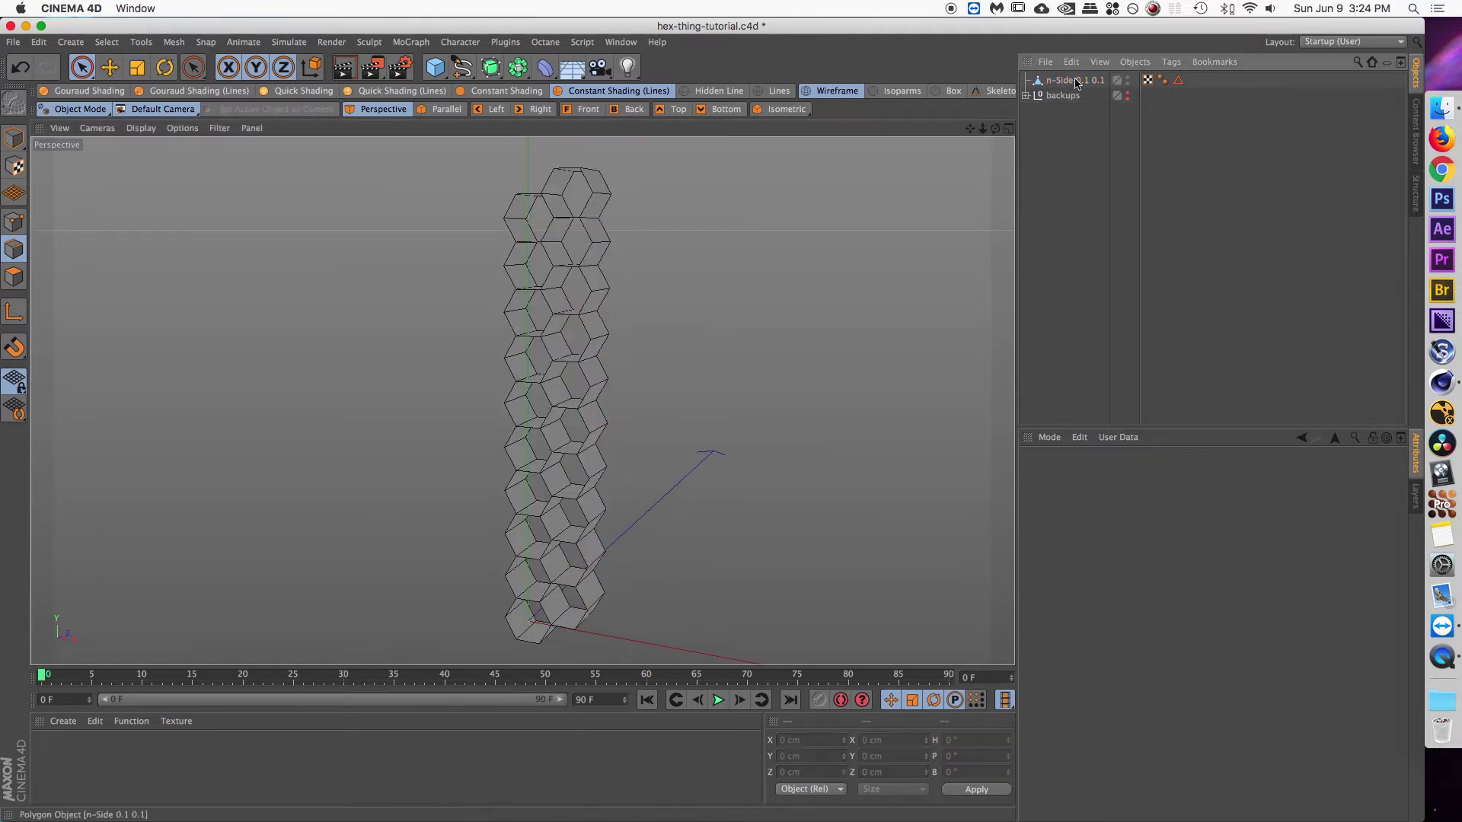
- Create a Cloner and nest the hexagon column n-Side inside it
click(1075, 80)
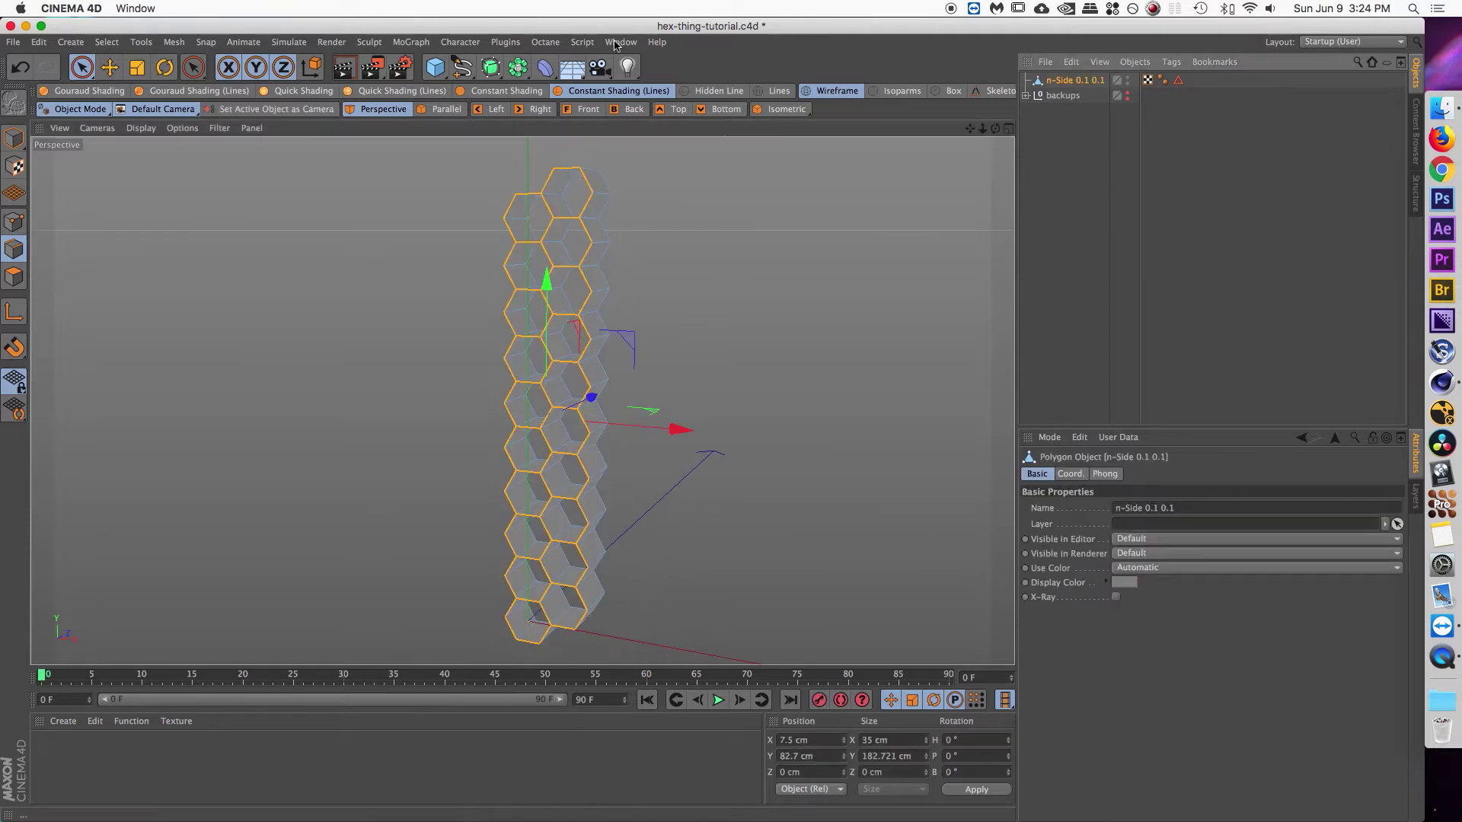
click(409, 43)
click(438, 166)
click(1051, 98)
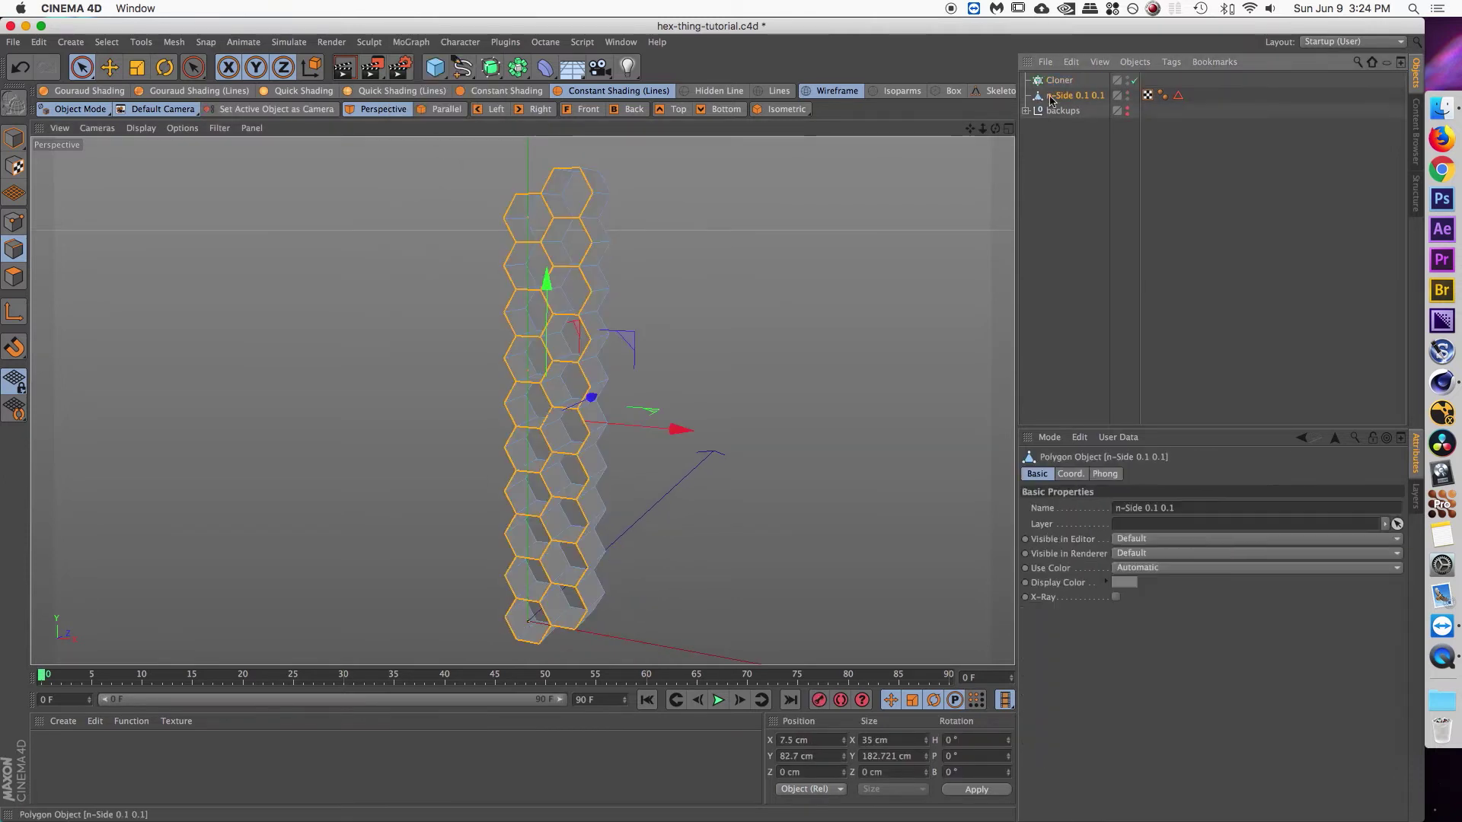
drag(1065, 86, 1060, 80)
click(1058, 80)
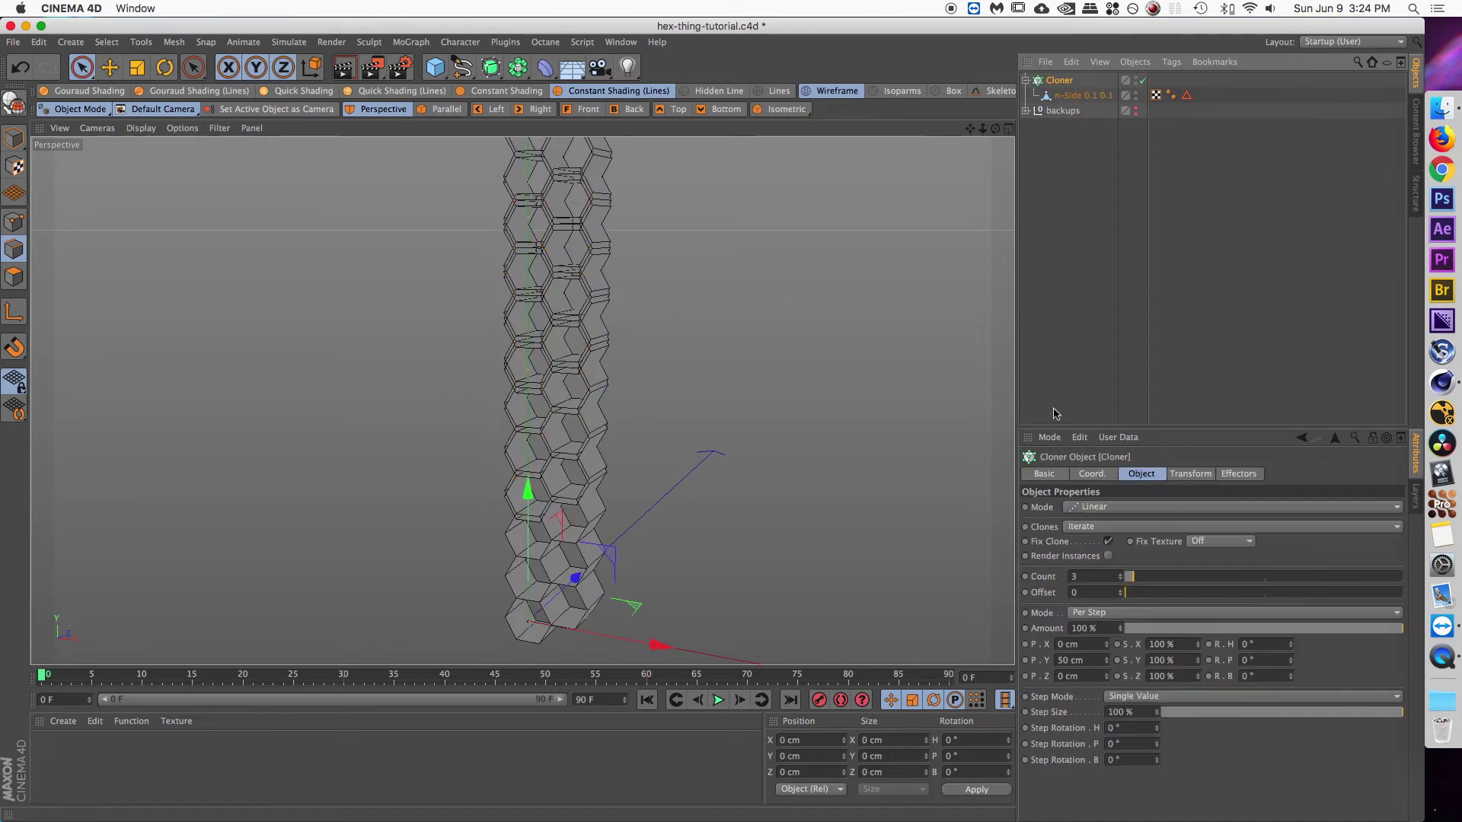
- Set the Cloner count to 2 with a vertical P.Y offset of 0 cm
double_click(1104, 578)
click(1120, 353)
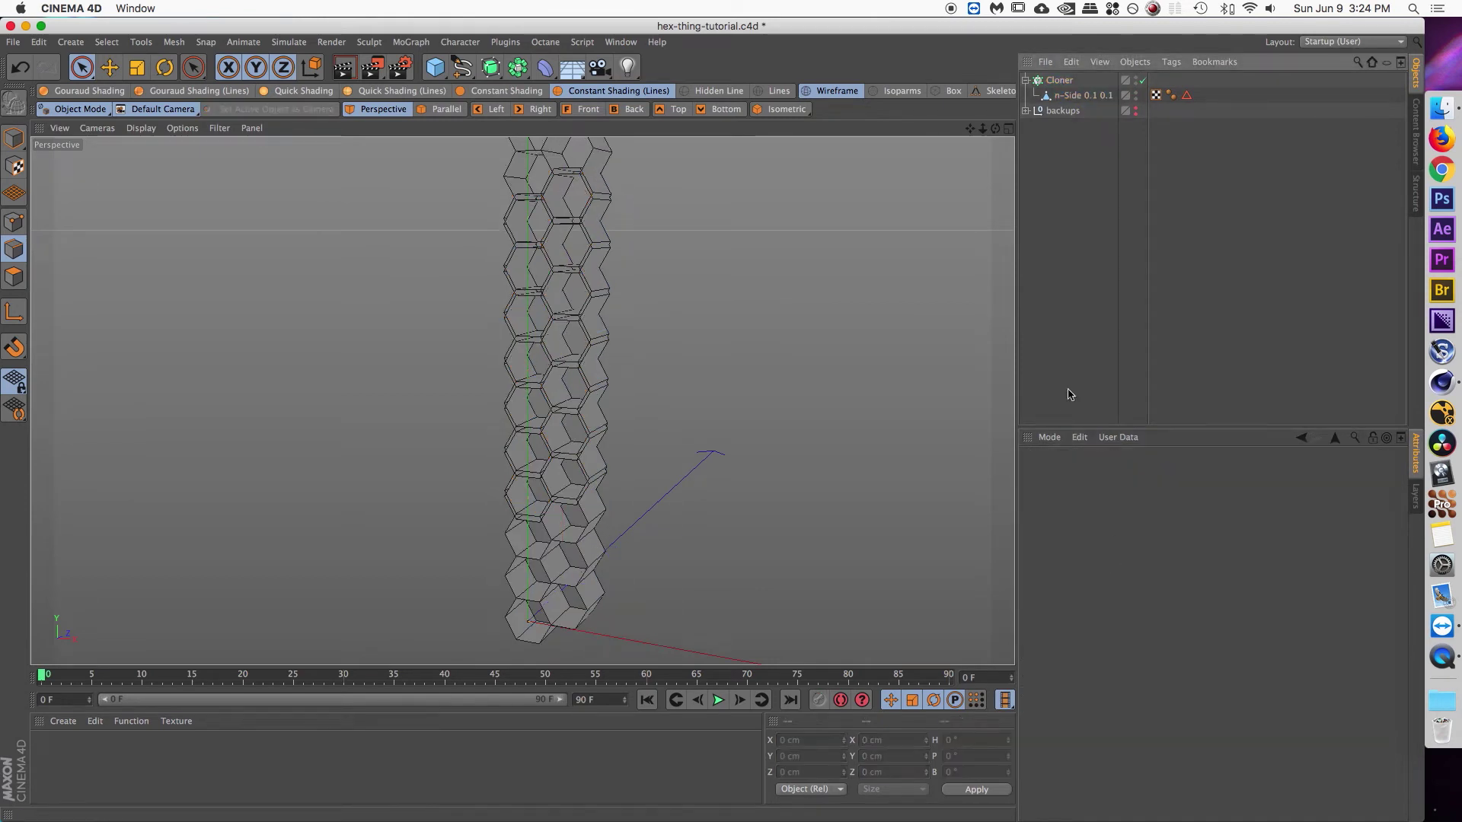
click(1058, 80)
click(1071, 97)
click(1060, 80)
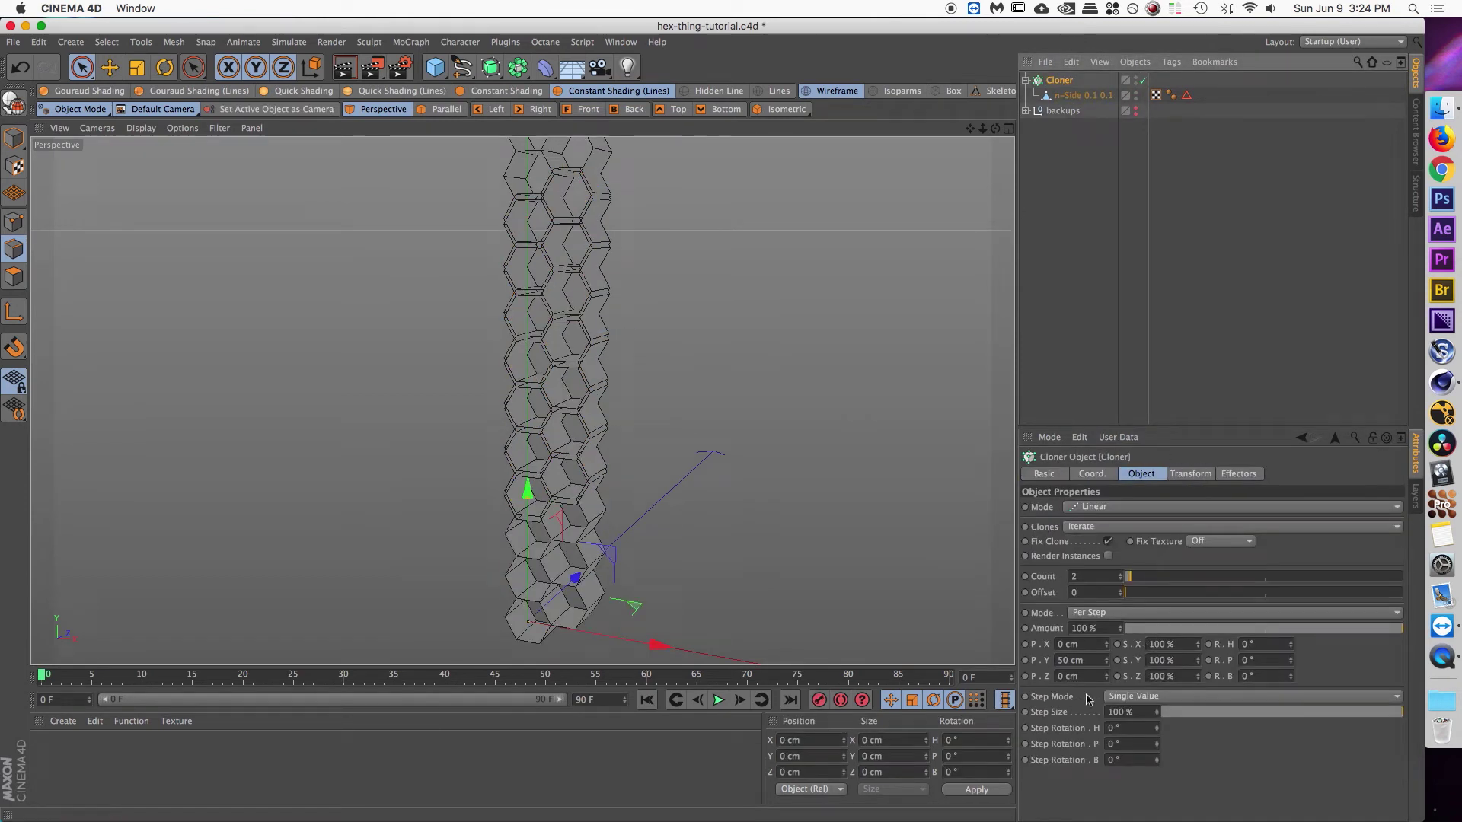
double_click(1087, 660)
text(0)
key(Return)
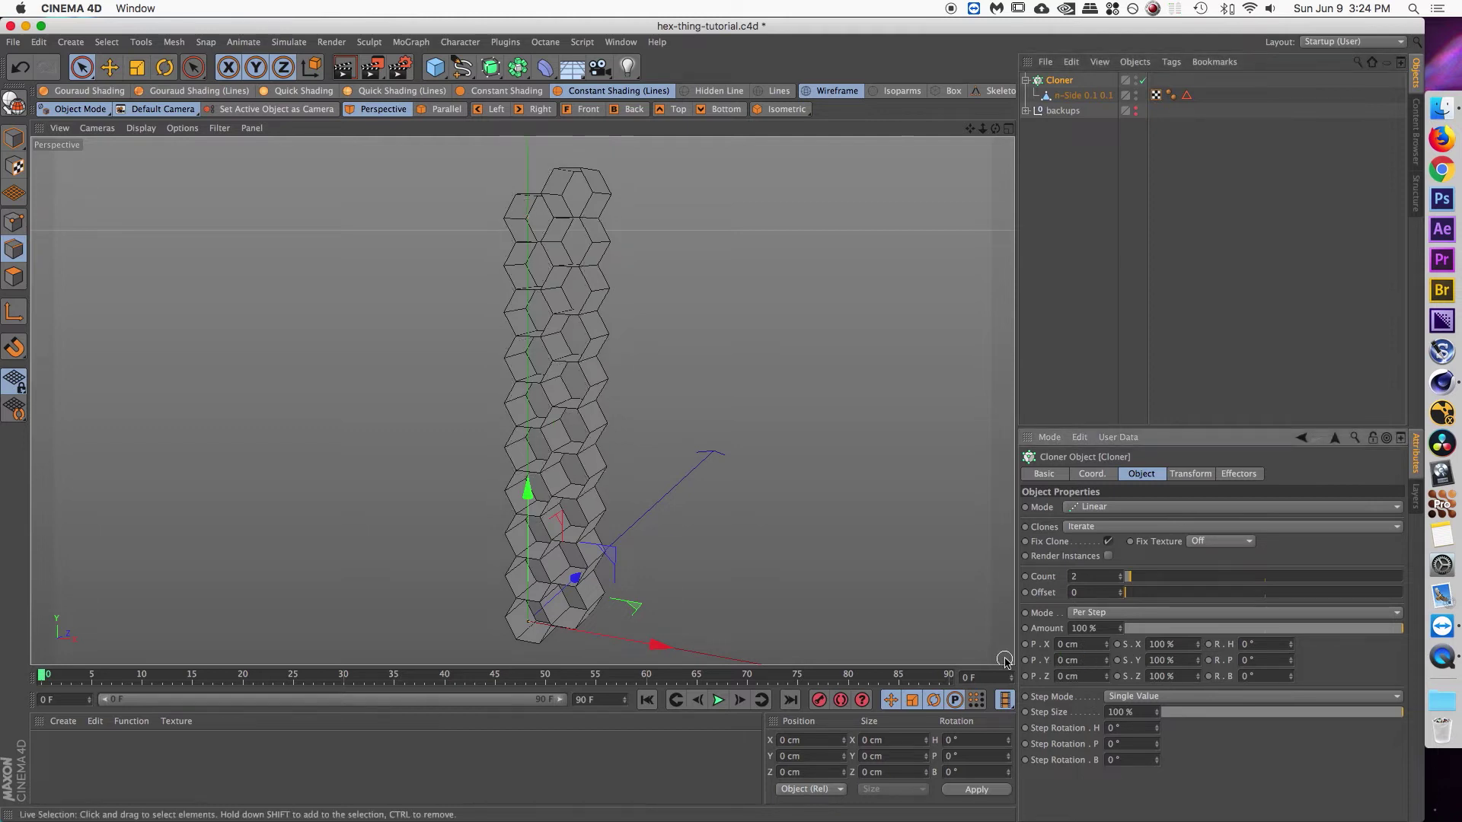
- Space the two columns 30 cm apart on X, checking in Front view
drag(1108, 646, 688, 303)
scroll(685, 312, up, 5)
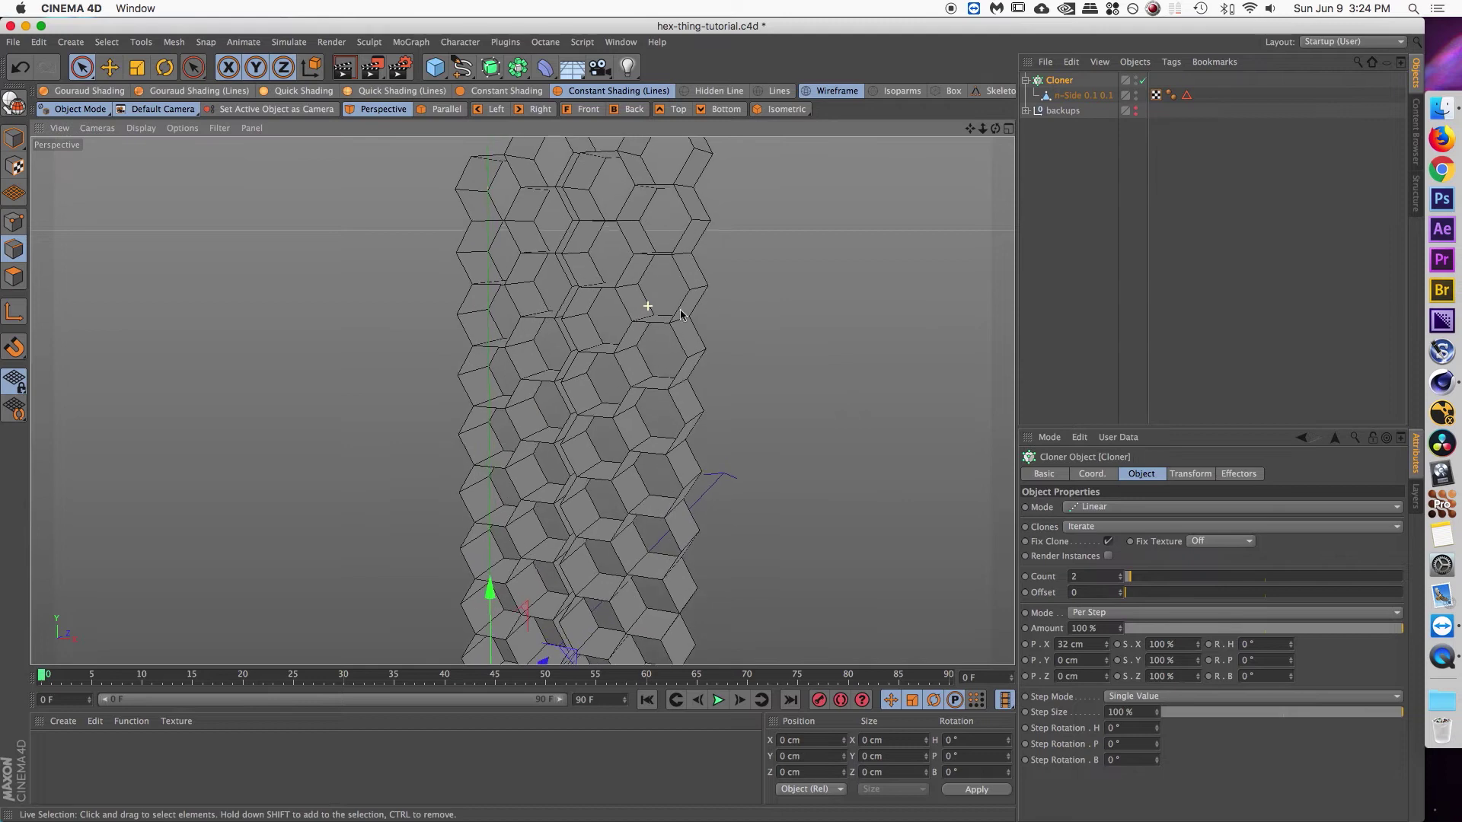
key(F4)
scroll(670, 332, up, 10)
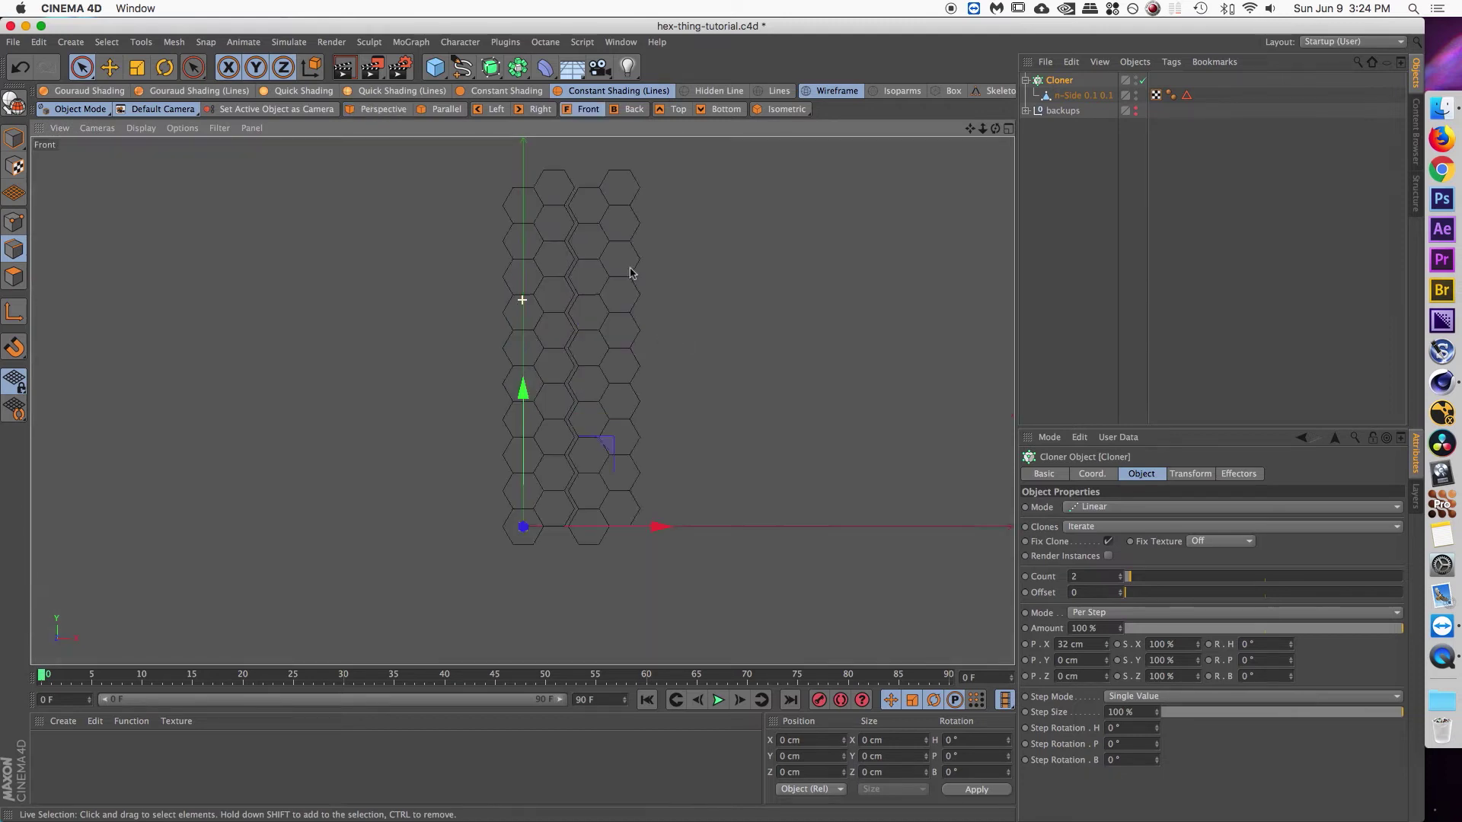
scroll(624, 318, up, 6)
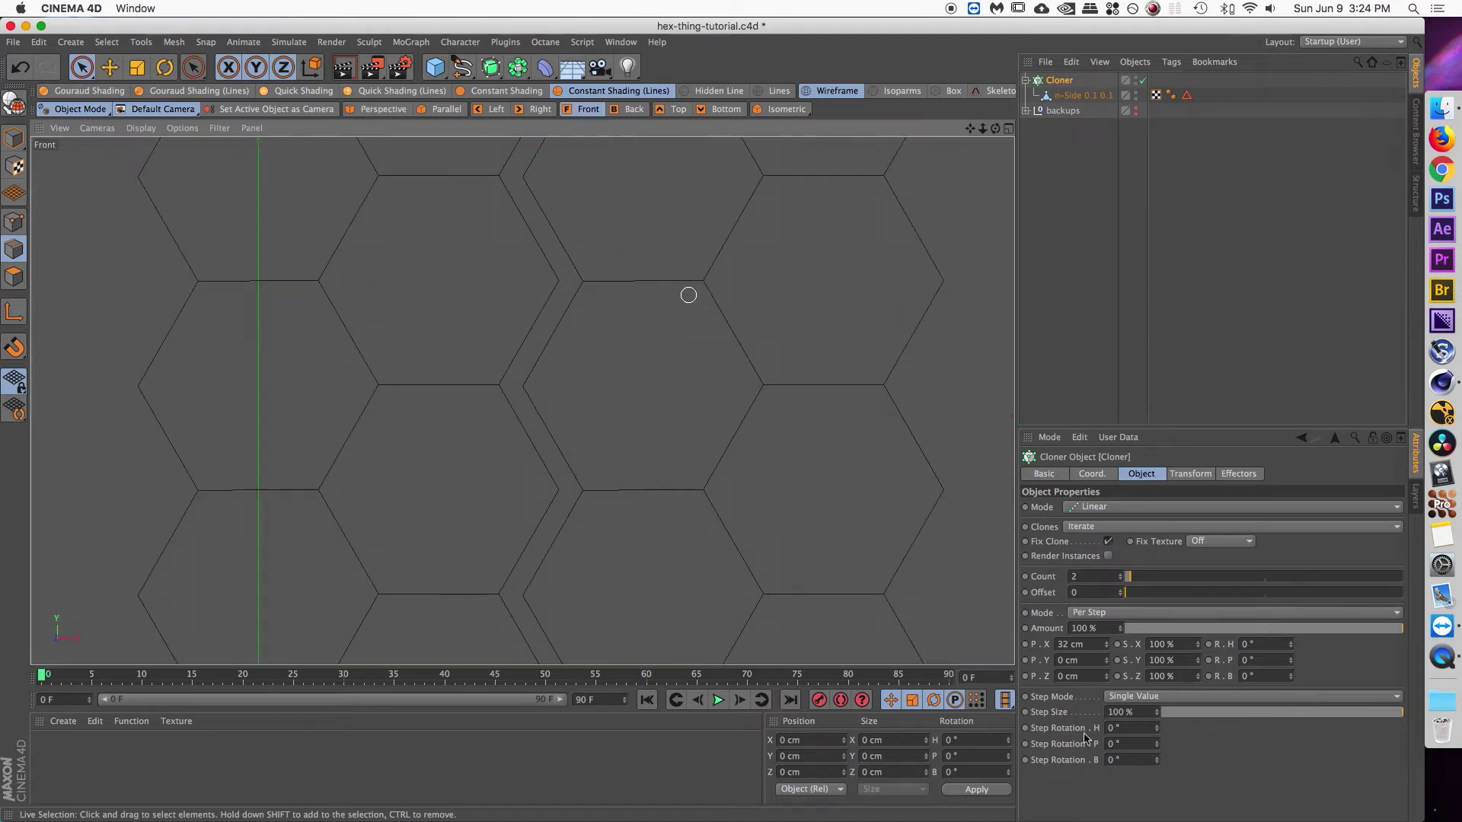
click(1106, 648)
click(1107, 648)
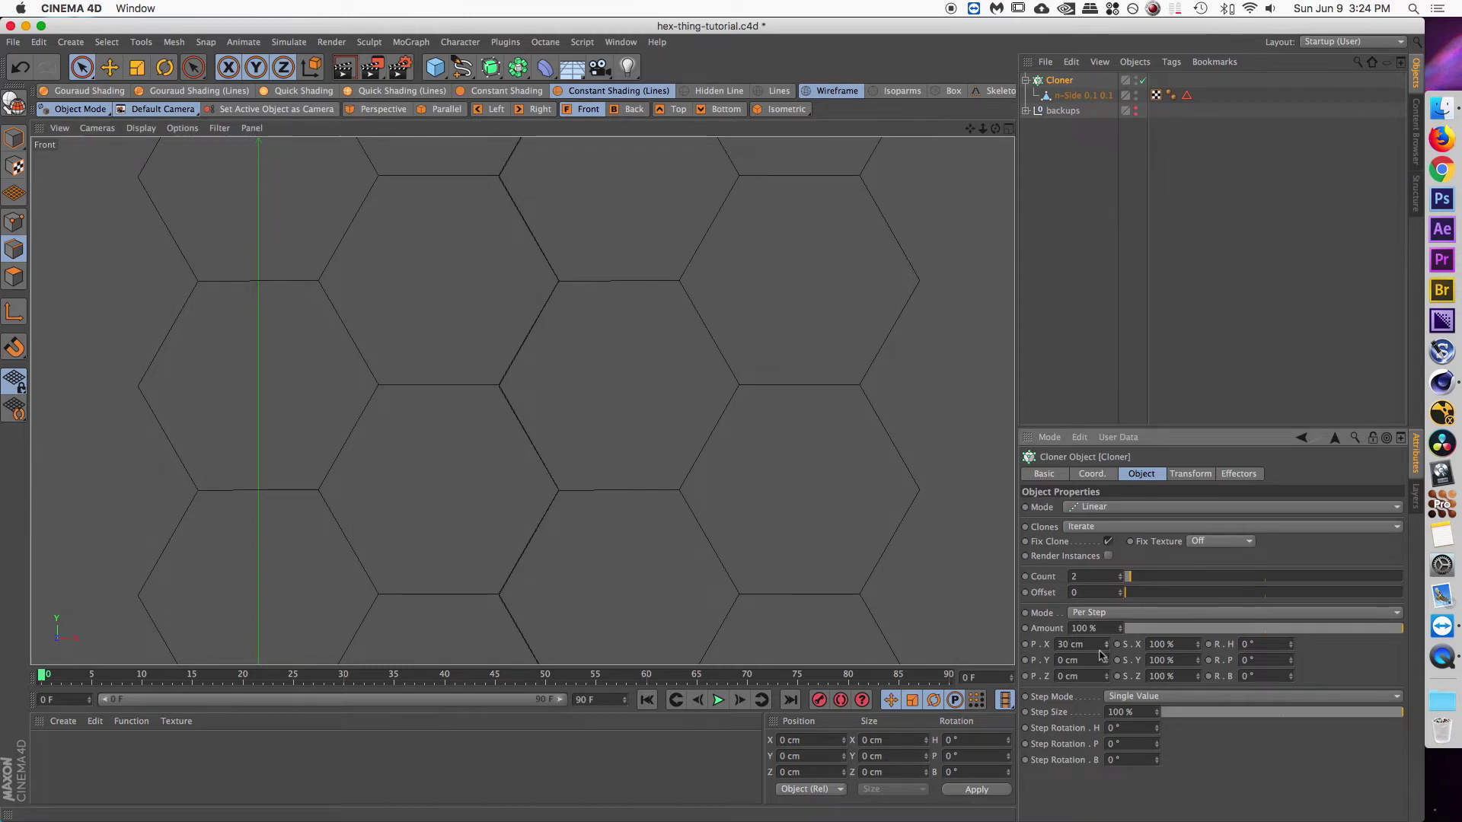
scroll(555, 267, up, 5)
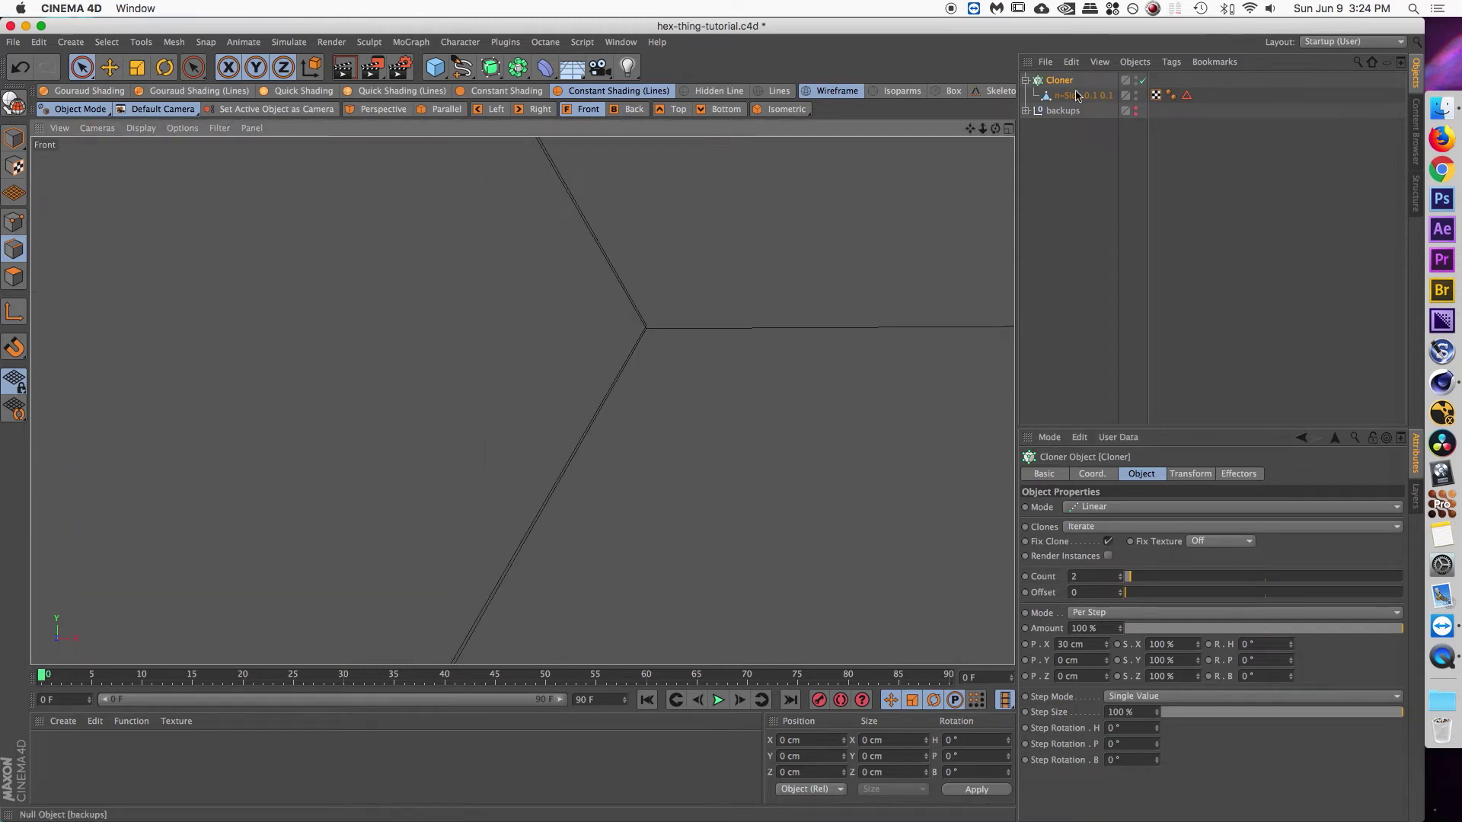
key(F1)
scroll(578, 389, down, 1)
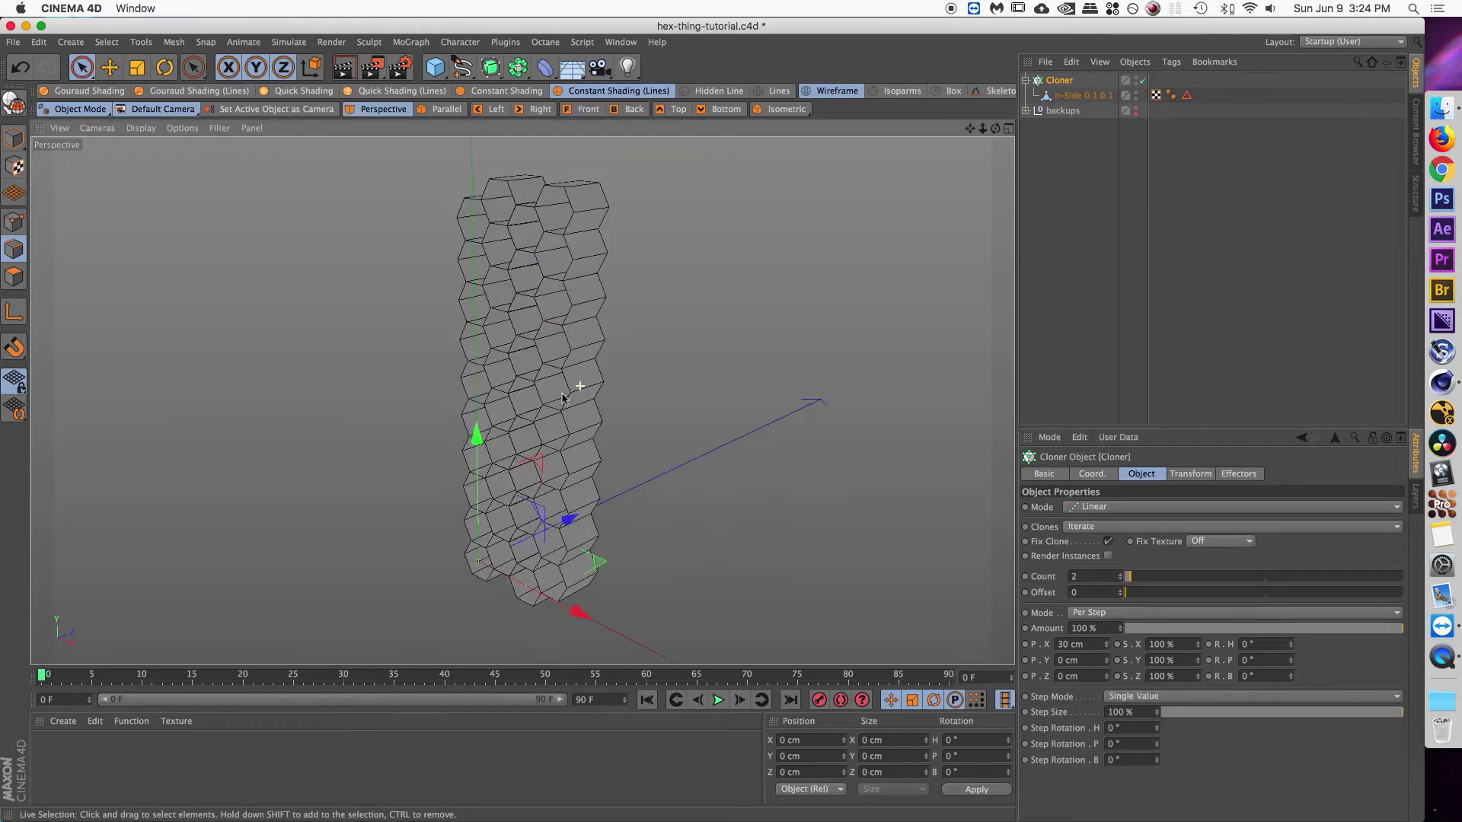
alt+drag(564, 395, 797, 350)
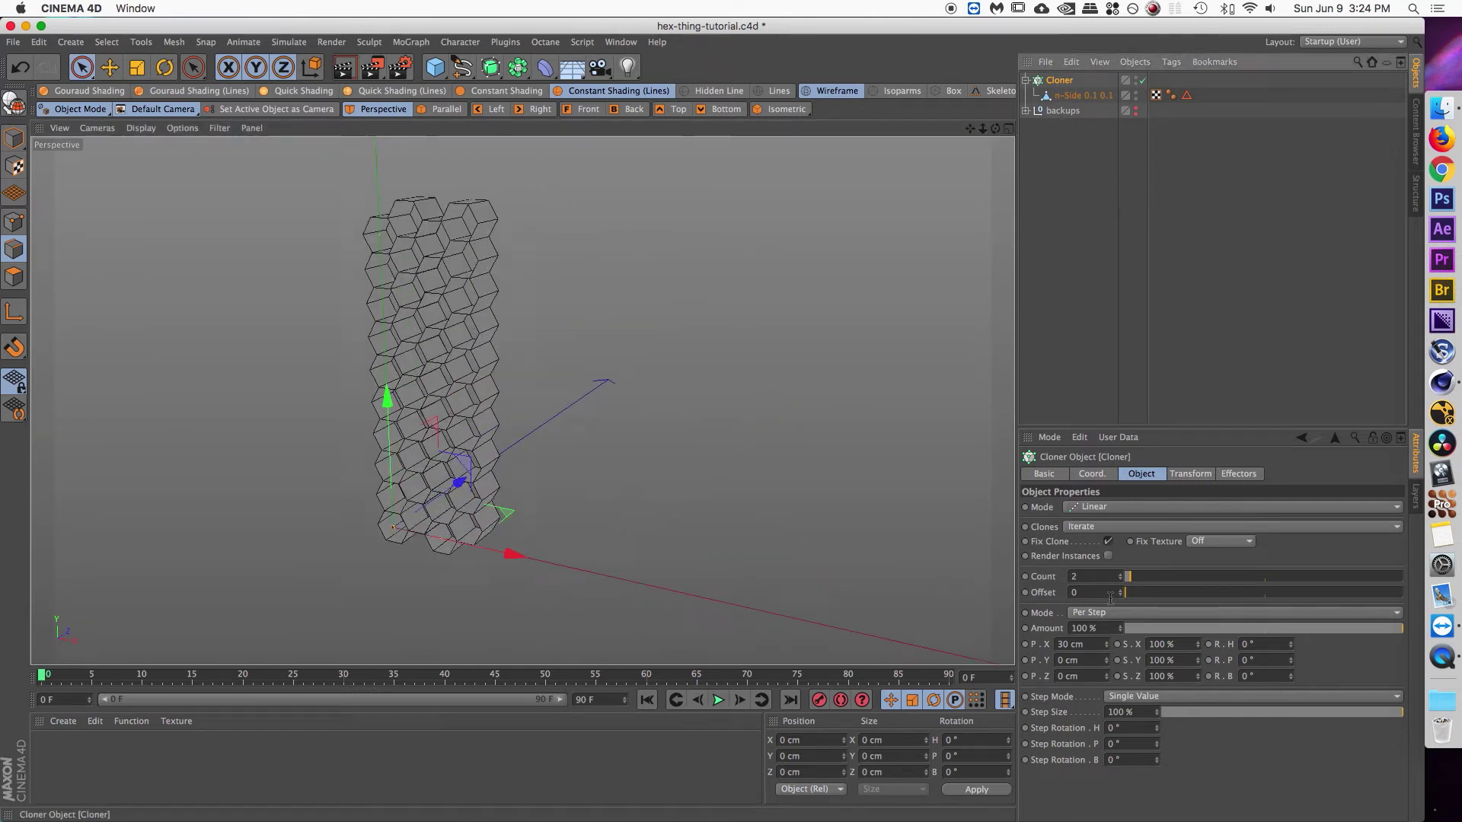
- Raise the Cloner count to 10 and frame the wide honeycomb grid in Perspective
drag(1120, 578, 1120, 578)
alt+right_drag(889, 449, 807, 453)
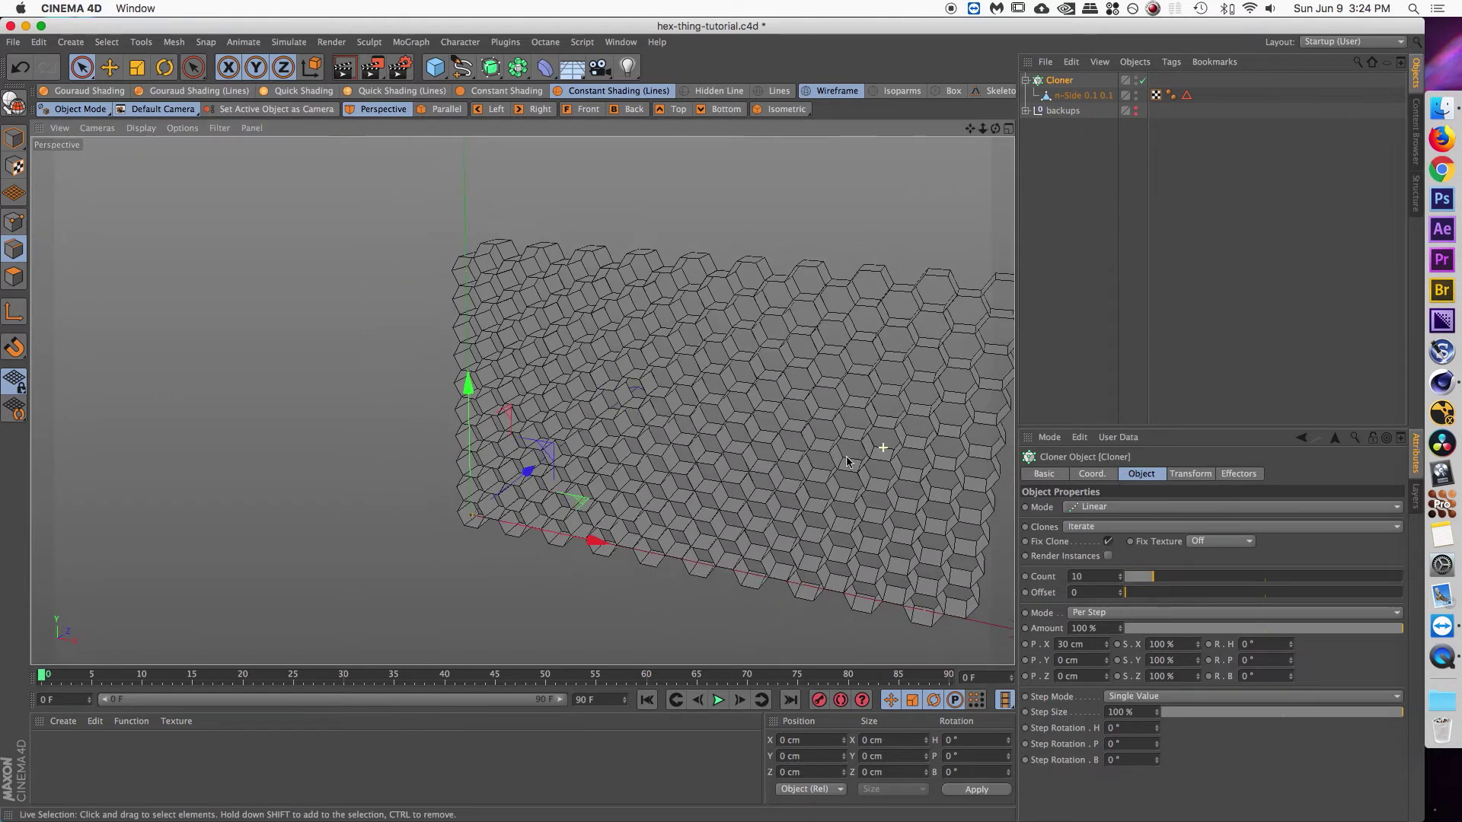
alt+middle_drag(769, 455, 698, 455)
alt+drag(656, 440, 733, 427)
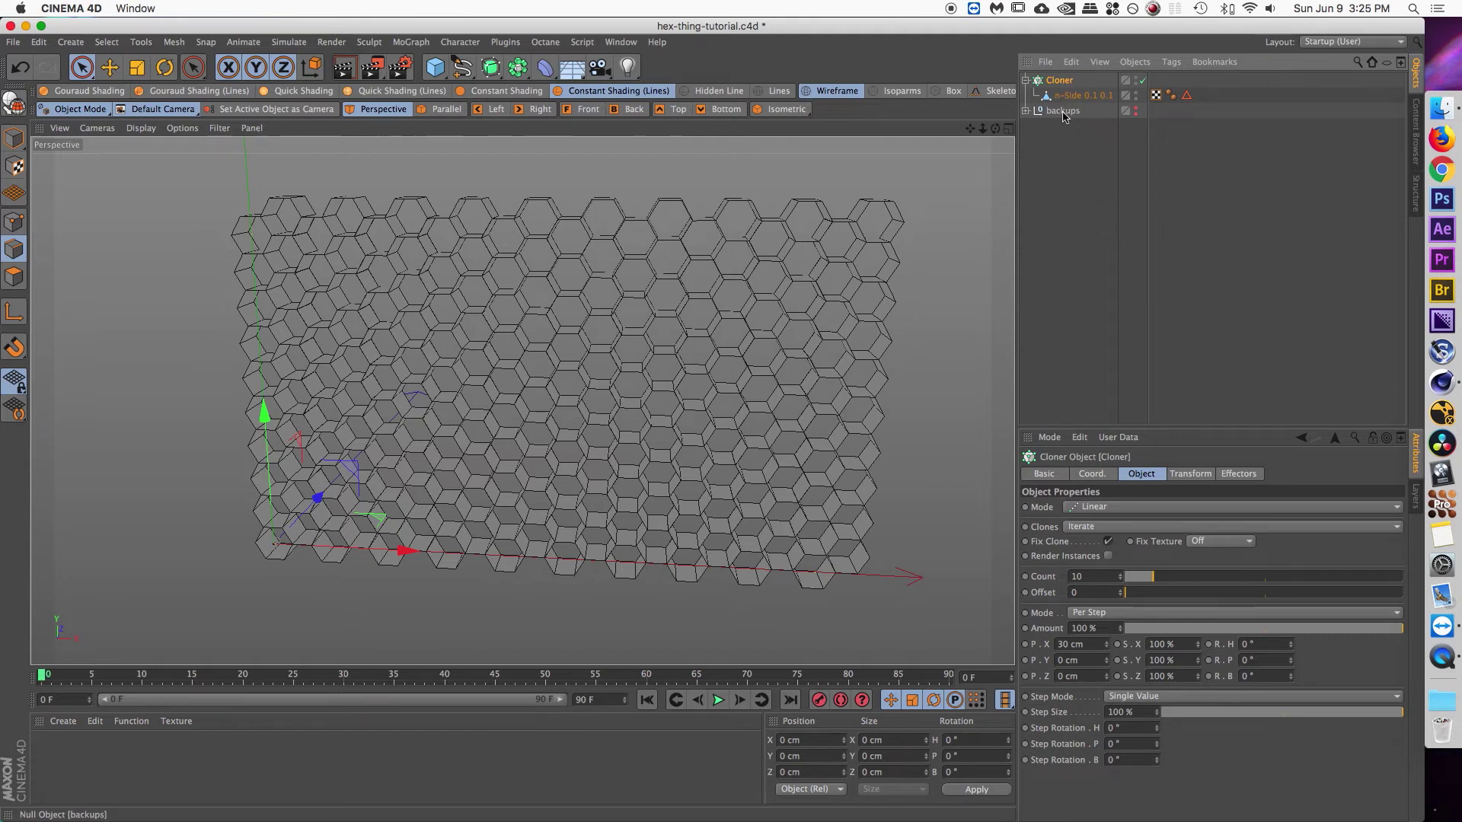
- Make the Cloner editable and Connect Objects + Delete on all ten n-Side columns
key(c)
click(1026, 80)
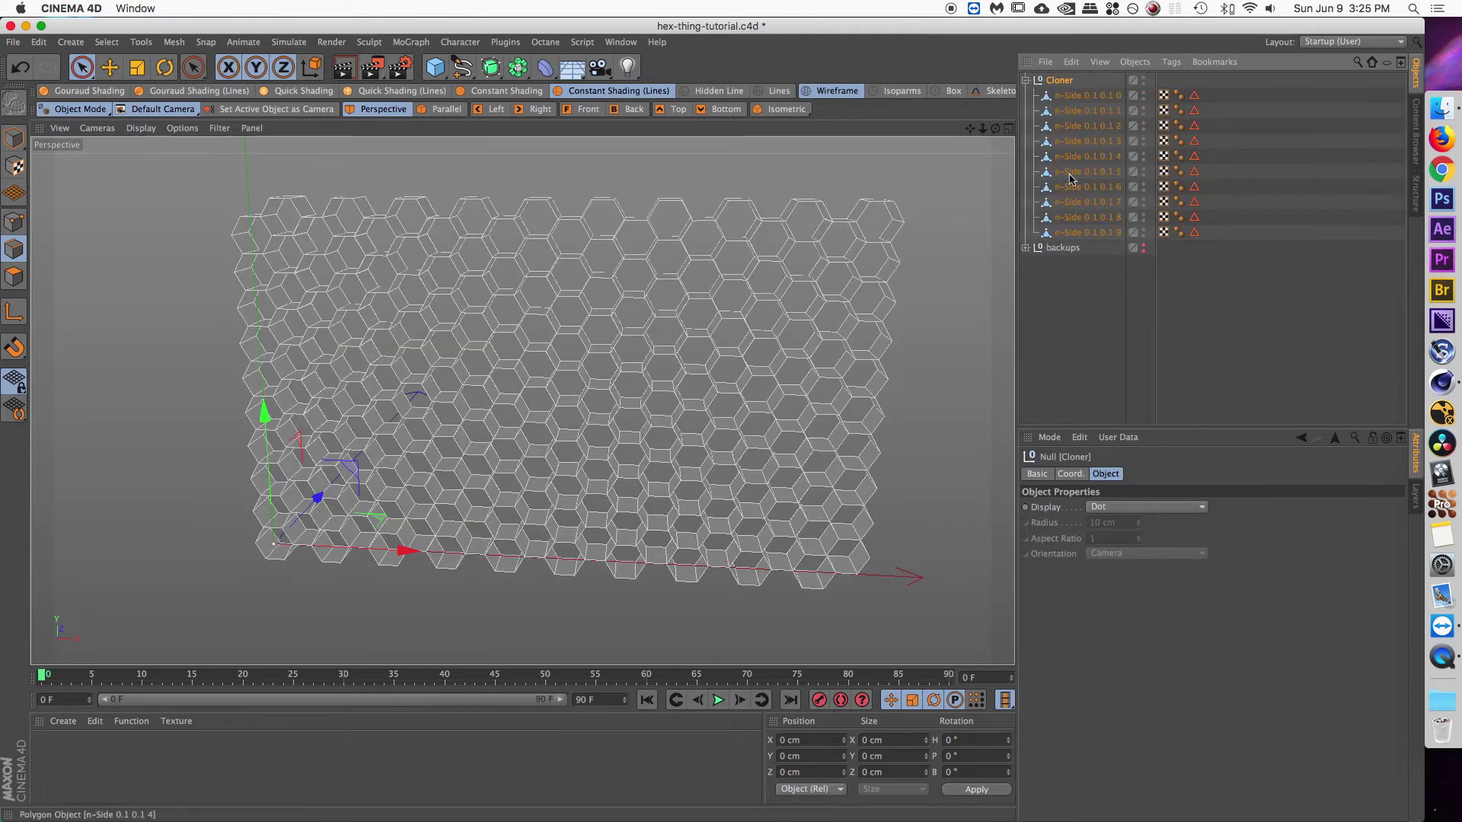
click(1071, 232)
shift+click(1076, 97)
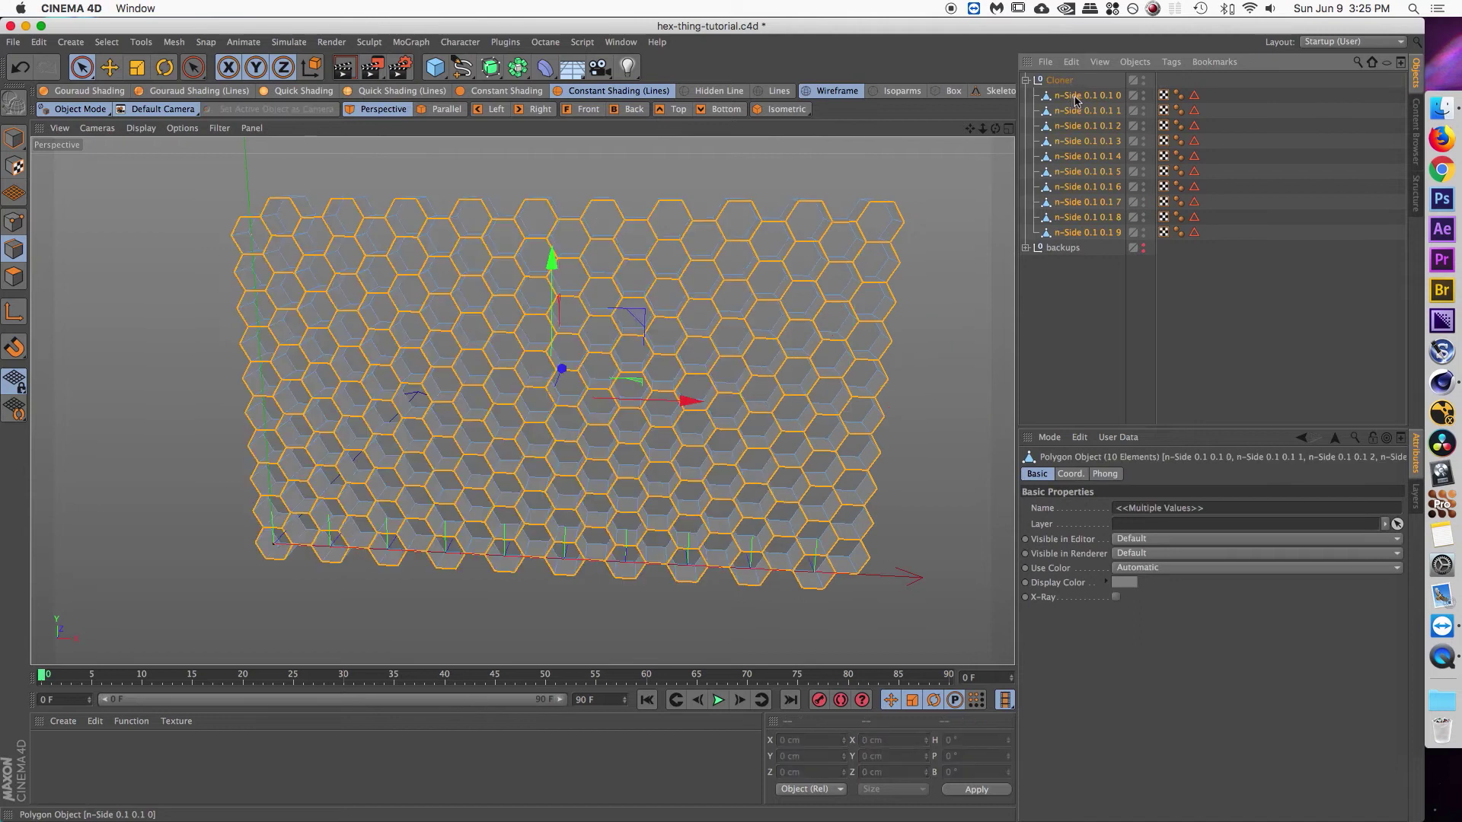
right_click(1082, 99)
click(1183, 484)
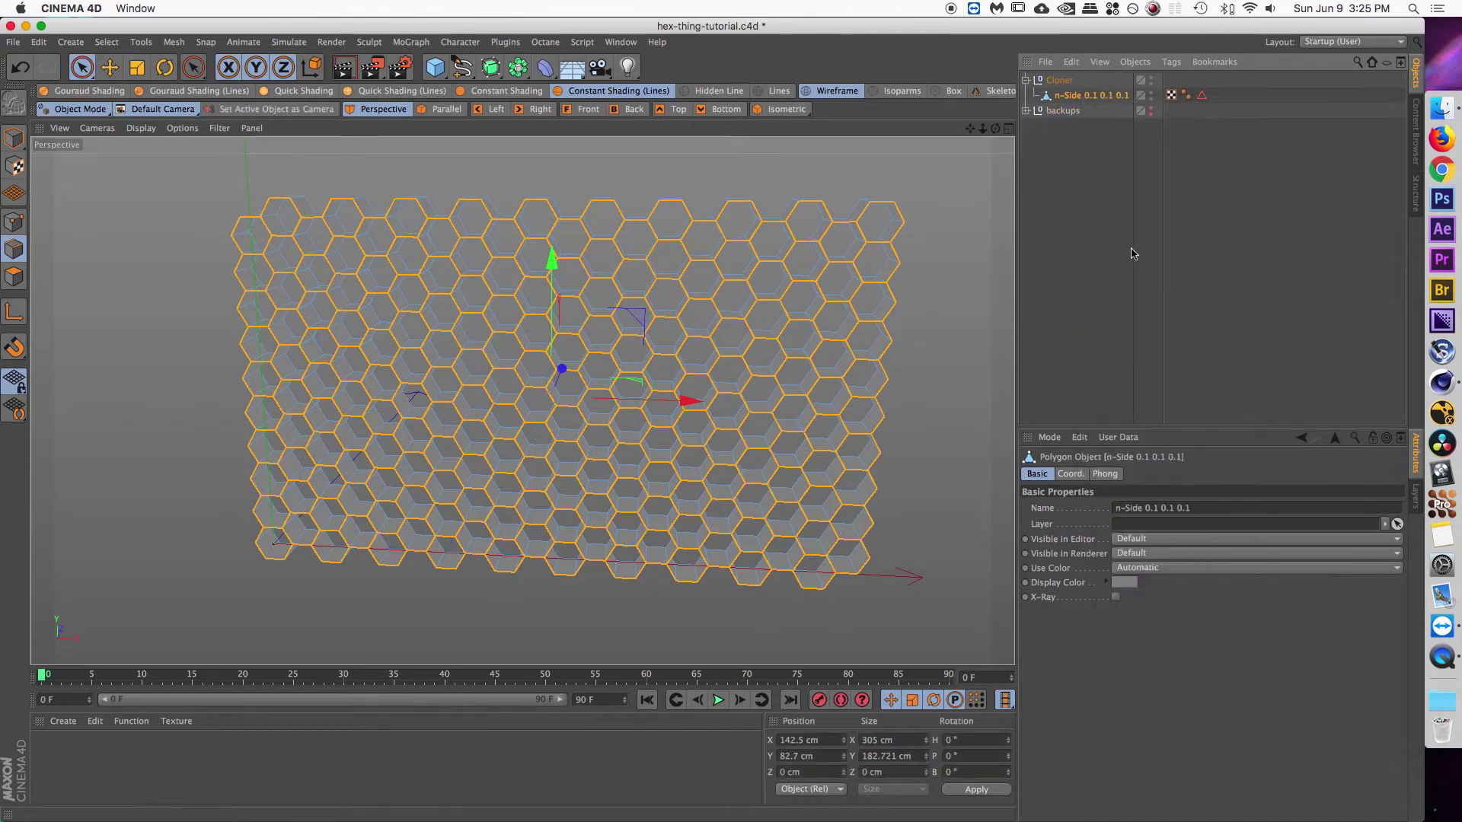
click(1084, 175)
click(1081, 96)
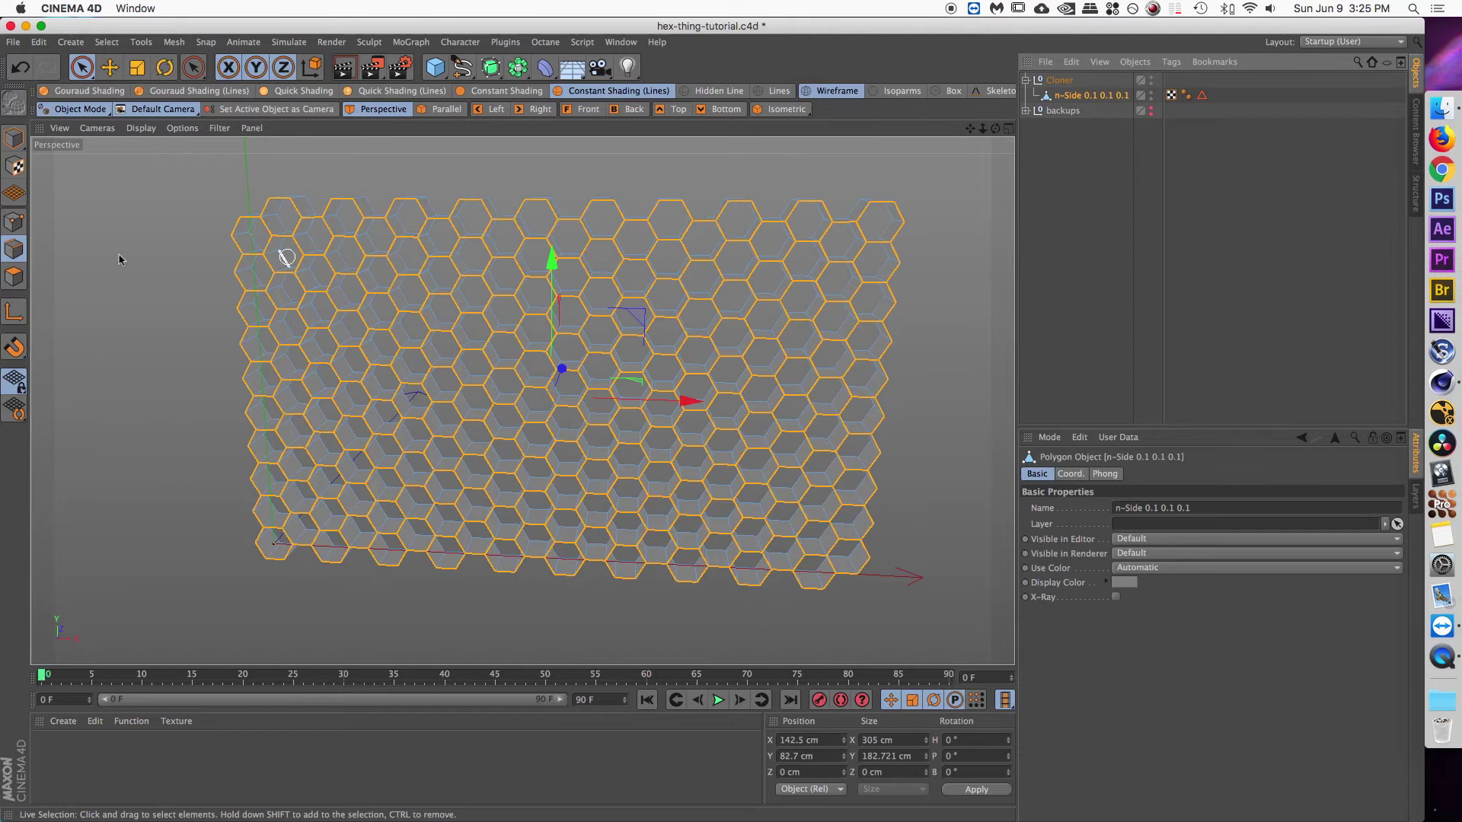
alt+drag(576, 323, 466, 271)
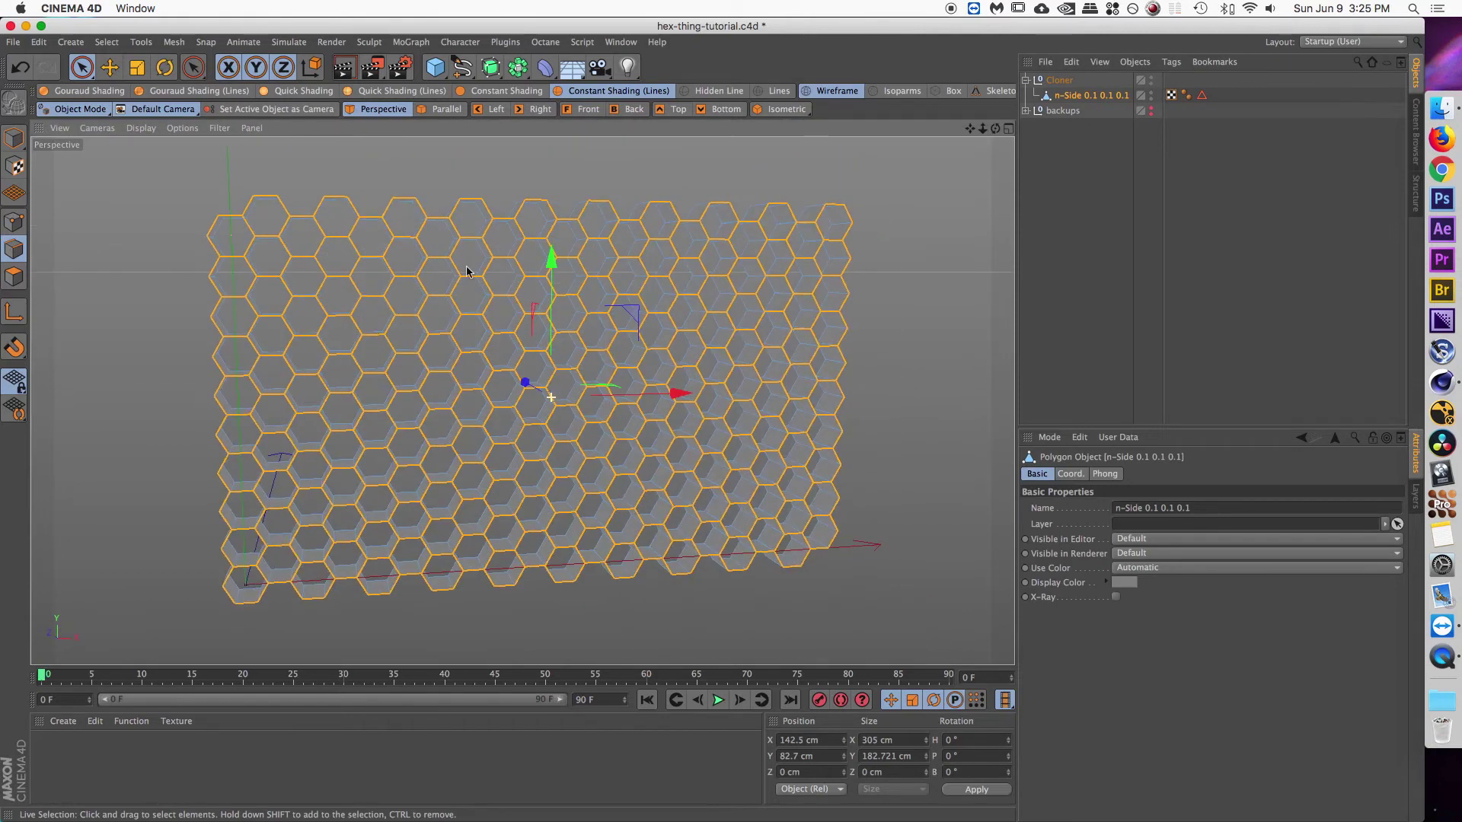
click(15, 223)
- Zoom in on the central hexagon to inspect where the columns overlap
alt+right_drag(467, 302, 807, 211)
alt+middle_drag(438, 230, 789, 286)
alt+right_drag(354, 314, 246, 367)
alt+drag(246, 373, 682, 375)
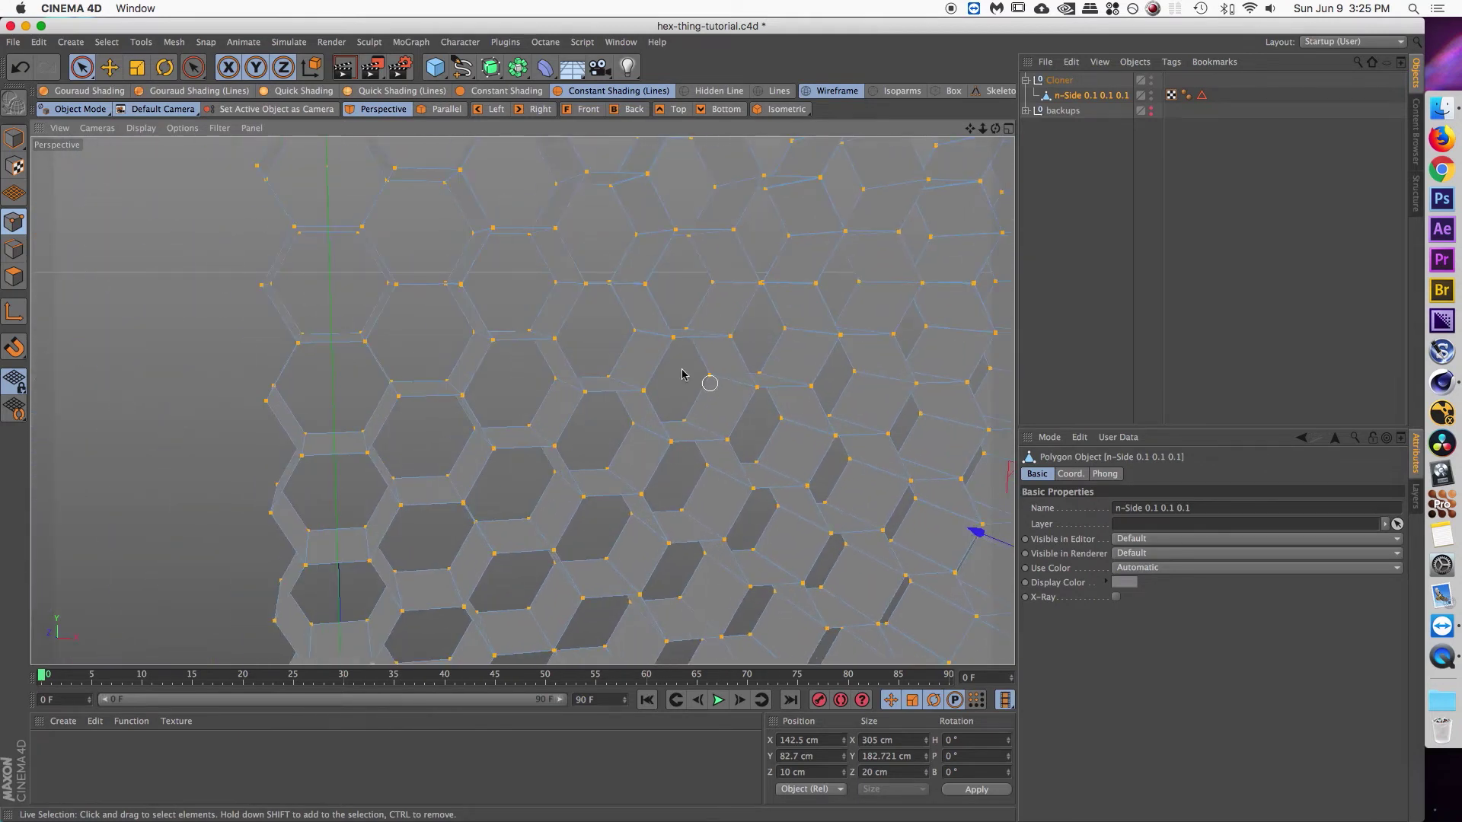
alt+right_drag(468, 264, 656, 211)
alt+middle_drag(522, 398, 598, 248)
alt+right_drag(533, 338, 582, 329)
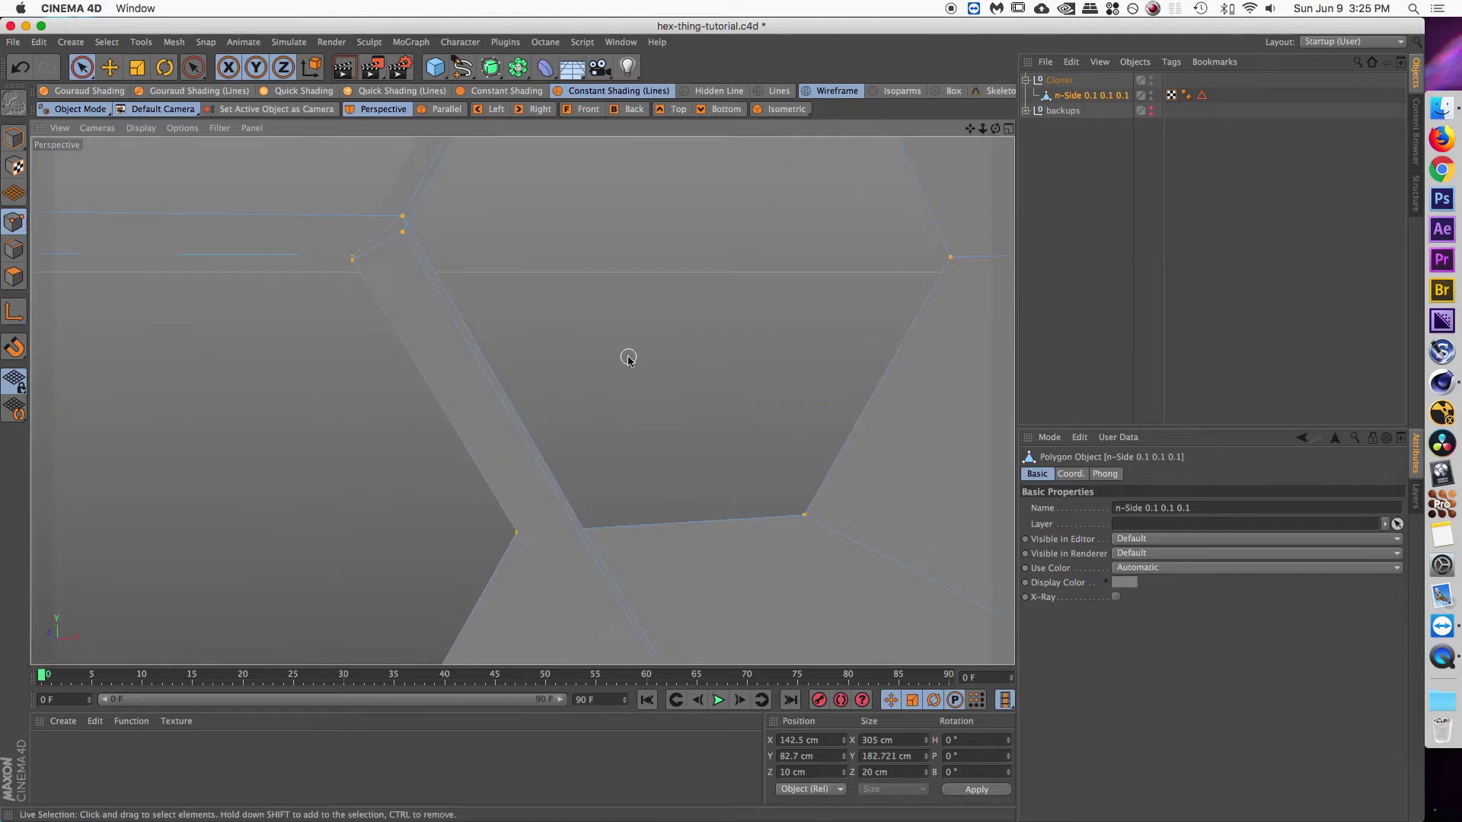
- Run Optimize at 1 cm tolerance to weld the overlapping points, then reframe the mesh
key(u)
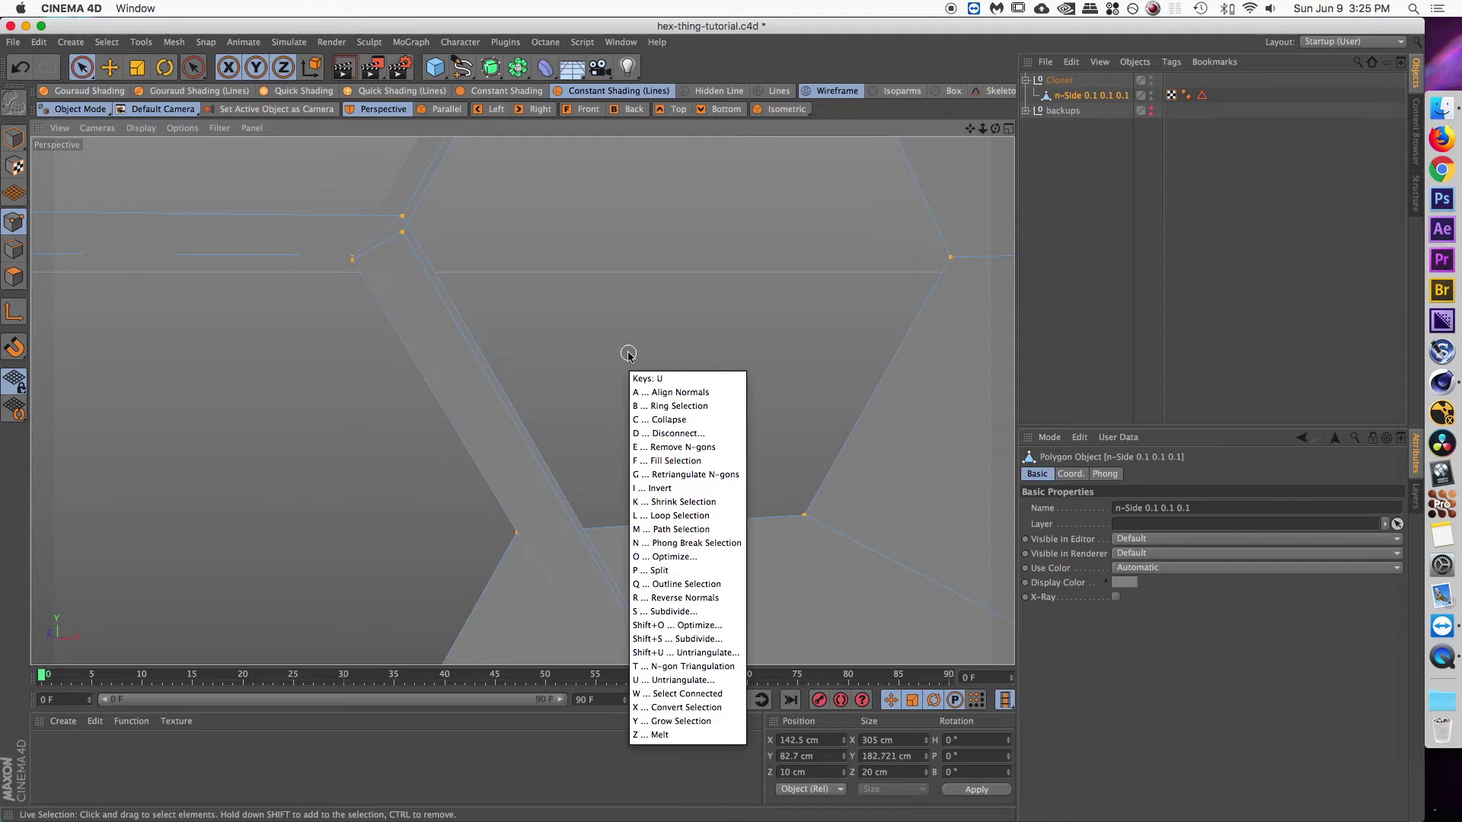
key(shift+o)
drag(610, 307, 615, 234)
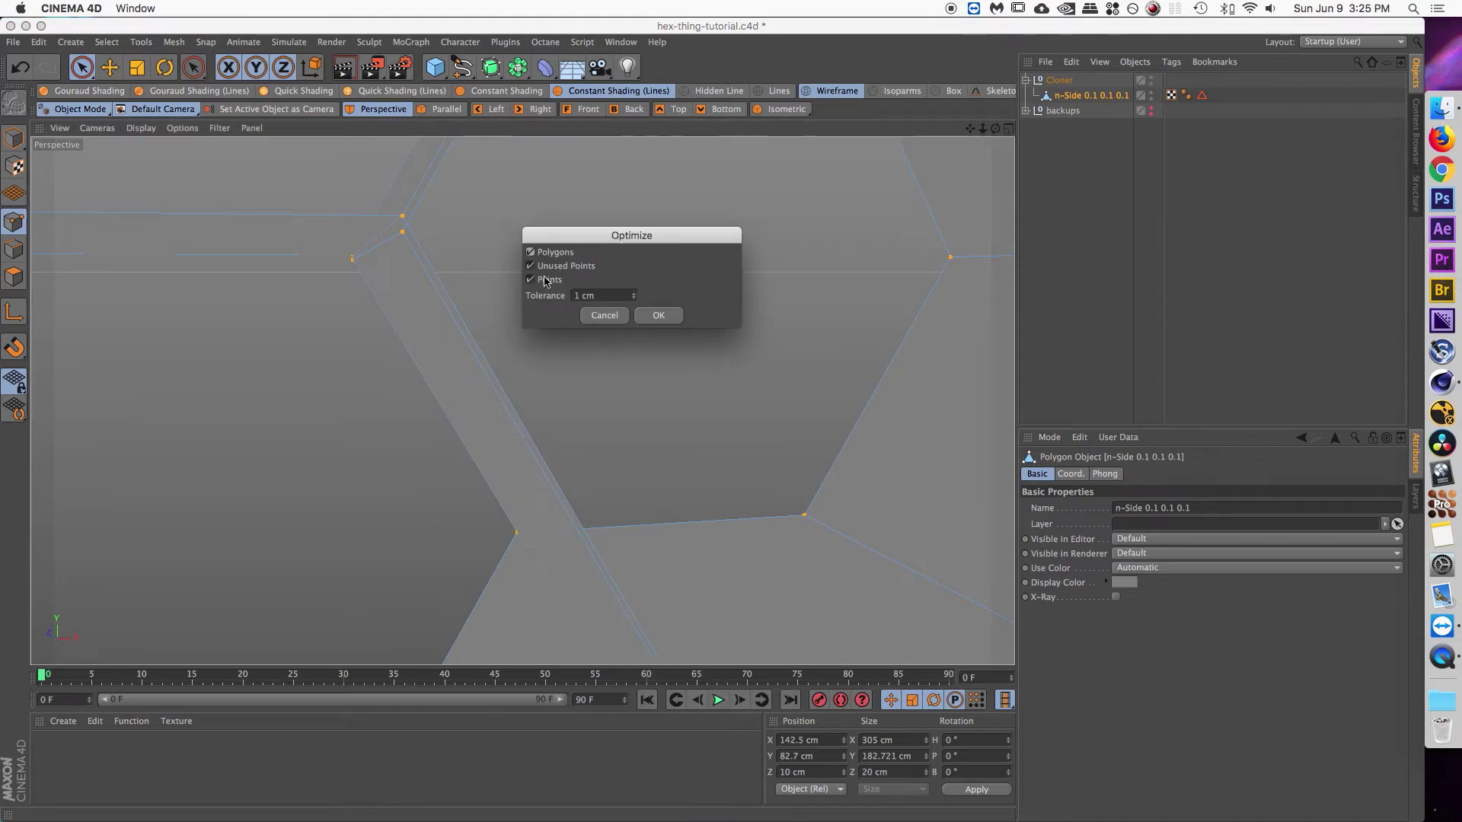
click(670, 316)
alt+right_drag(719, 333, 385, 419)
alt+middle_drag(718, 427, 343, 347)
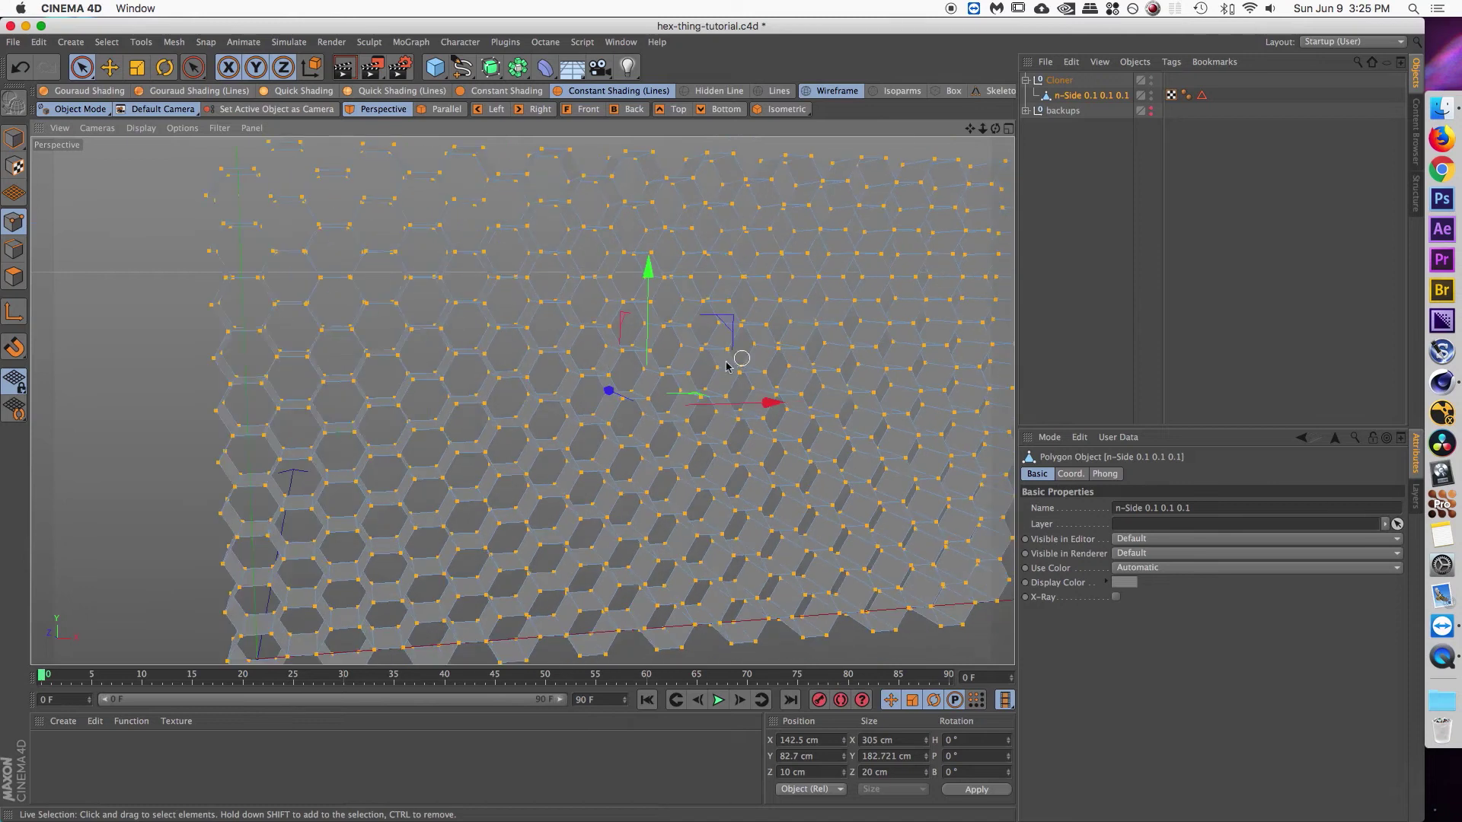
scroll(726, 356, down, 4)
mouse_move(723, 346)
alt+mouse_down()
mouse_move(703, 357)
mouse_move(619, 305)
mouse_move(586, 314)
mouse_move(711, 359)
mouse_move(747, 339)
alt+mouse_up()
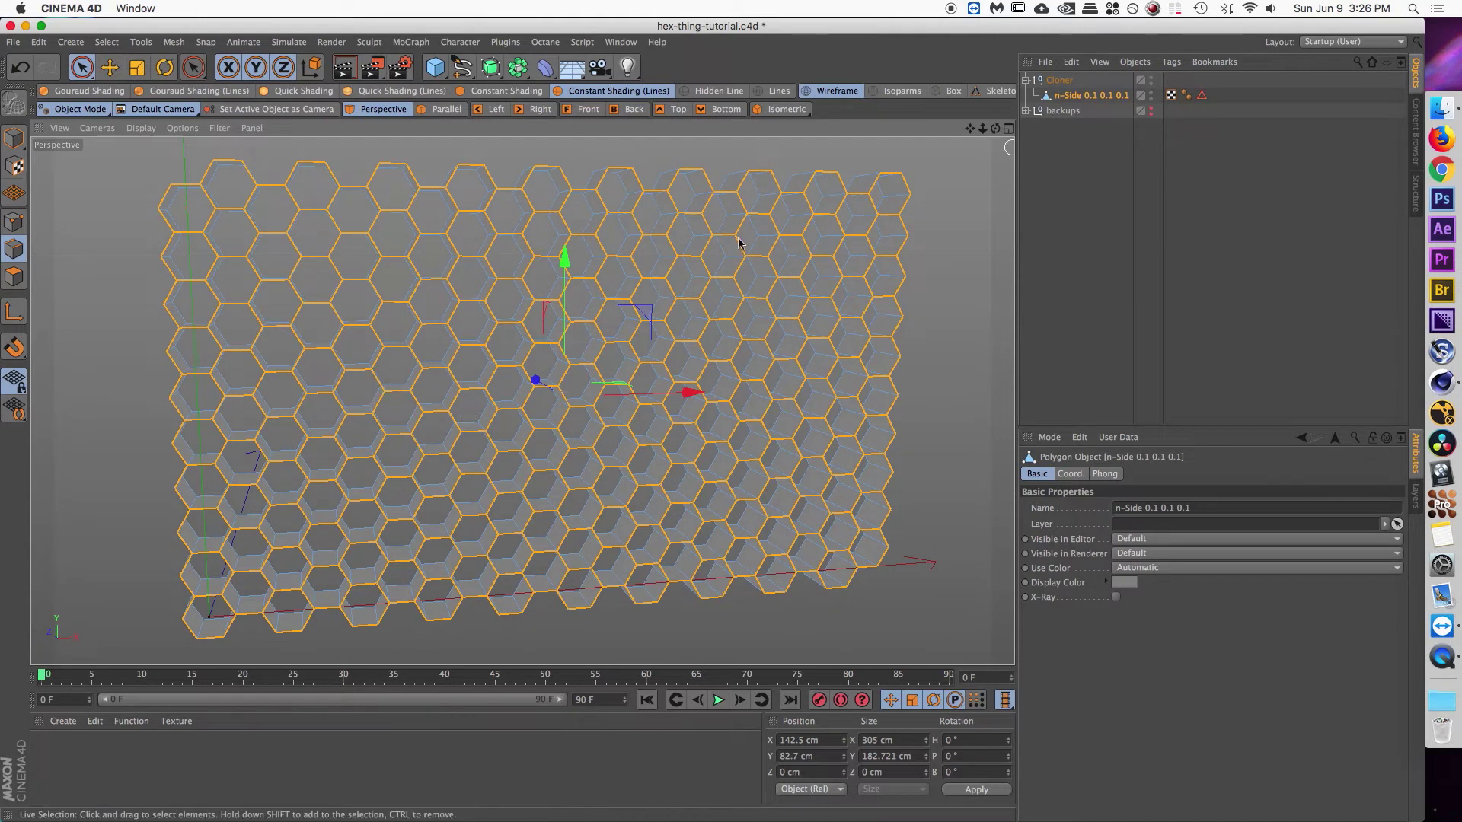
- Switch to Edges mode and select the n-Side mesh's Edge Selection tag
click(15, 249)
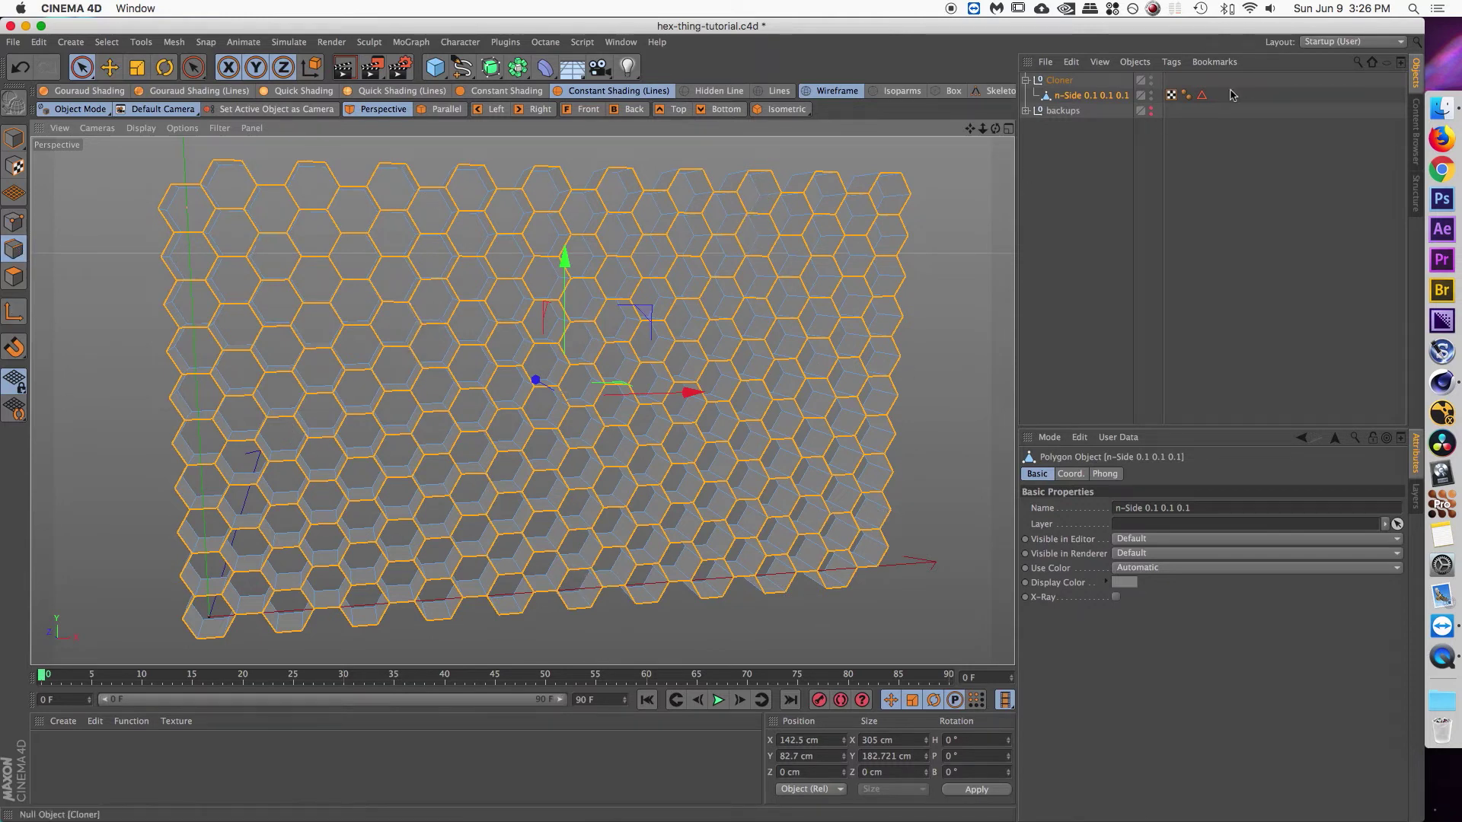
click(1202, 96)
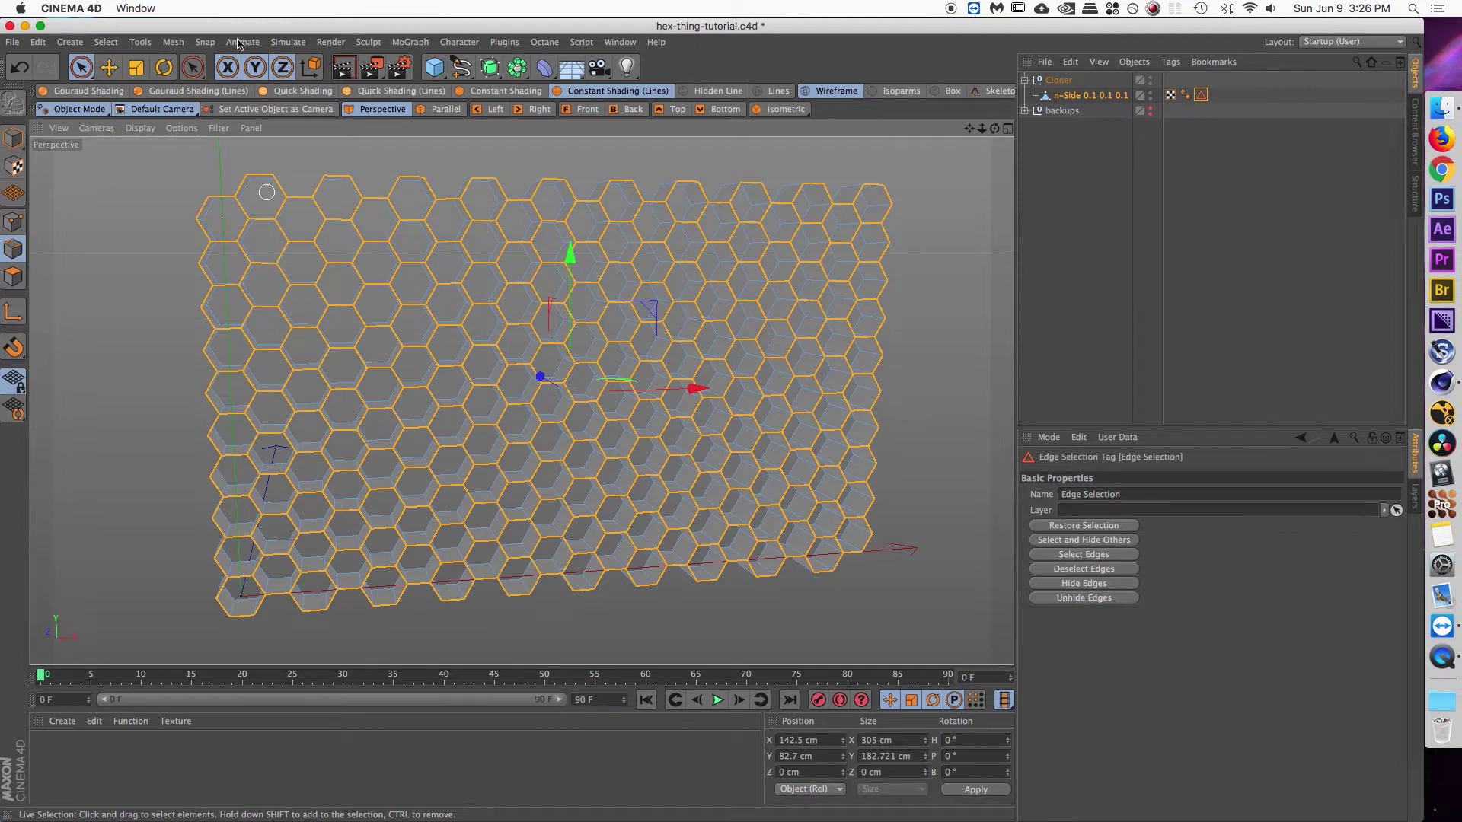
- Convert the selected edges to a spline and move it out to the top level
click(174, 42)
mouse_move(190, 81)
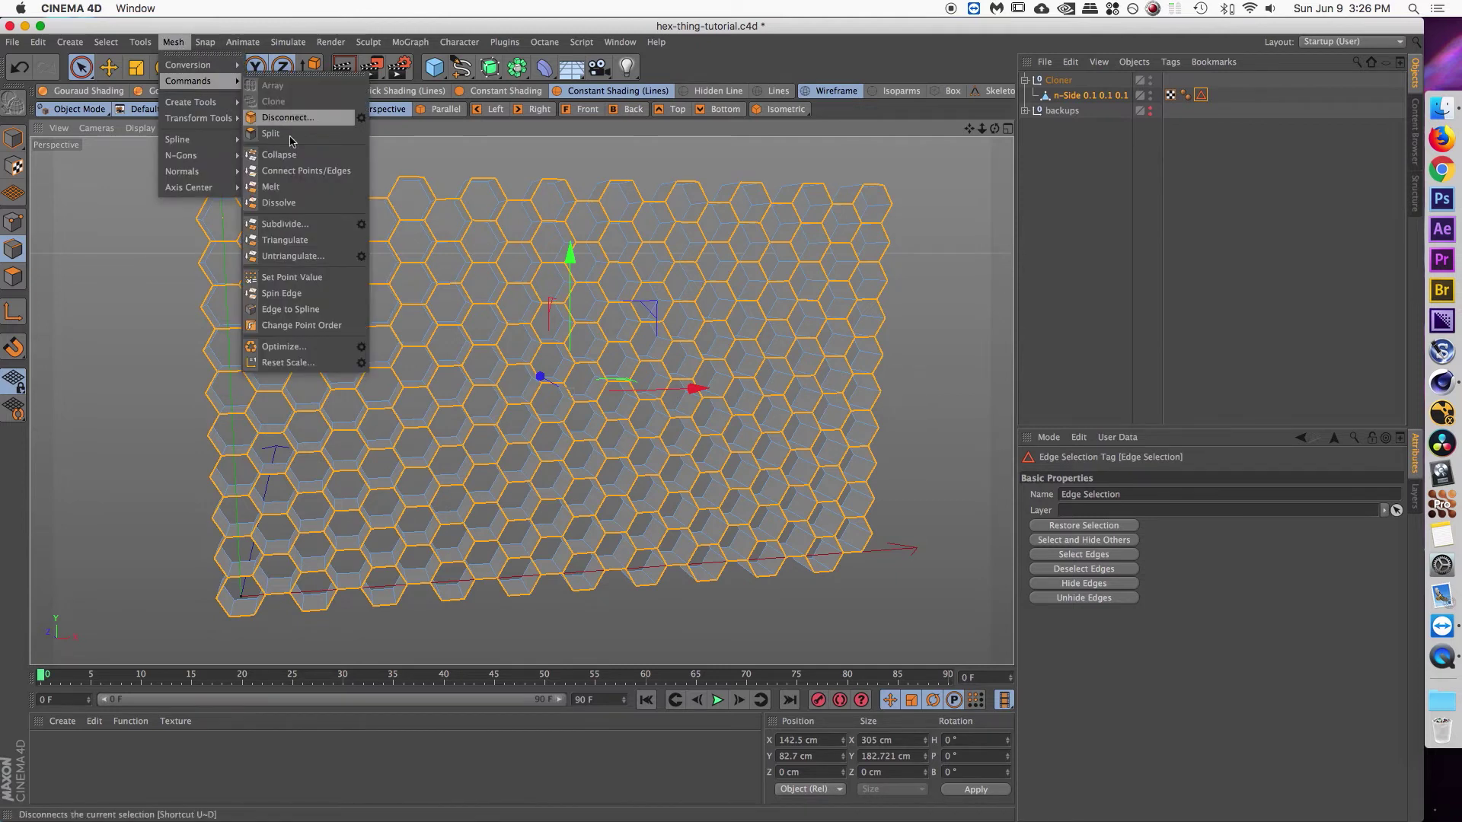
click(307, 310)
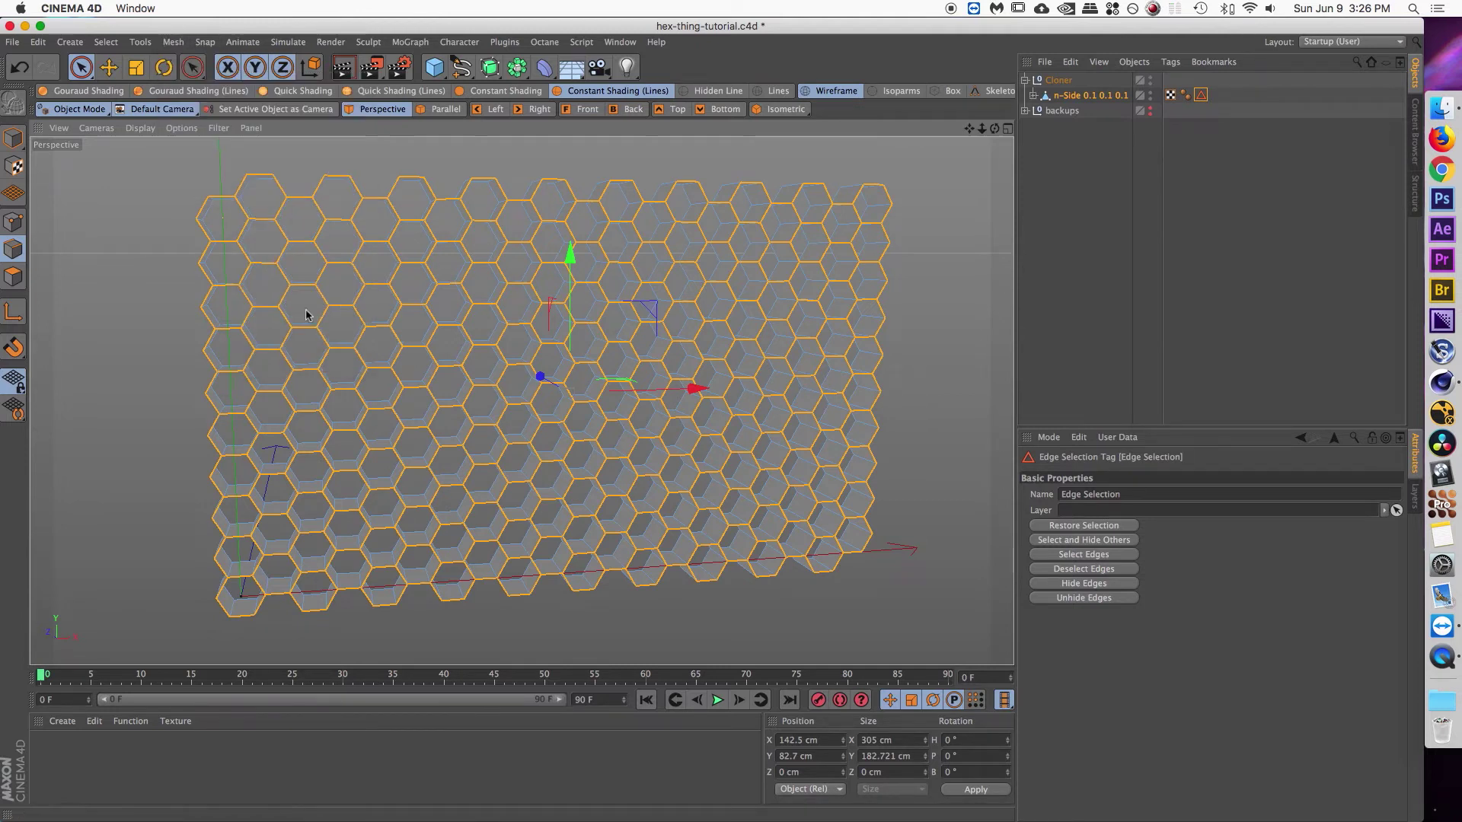
click(1034, 95)
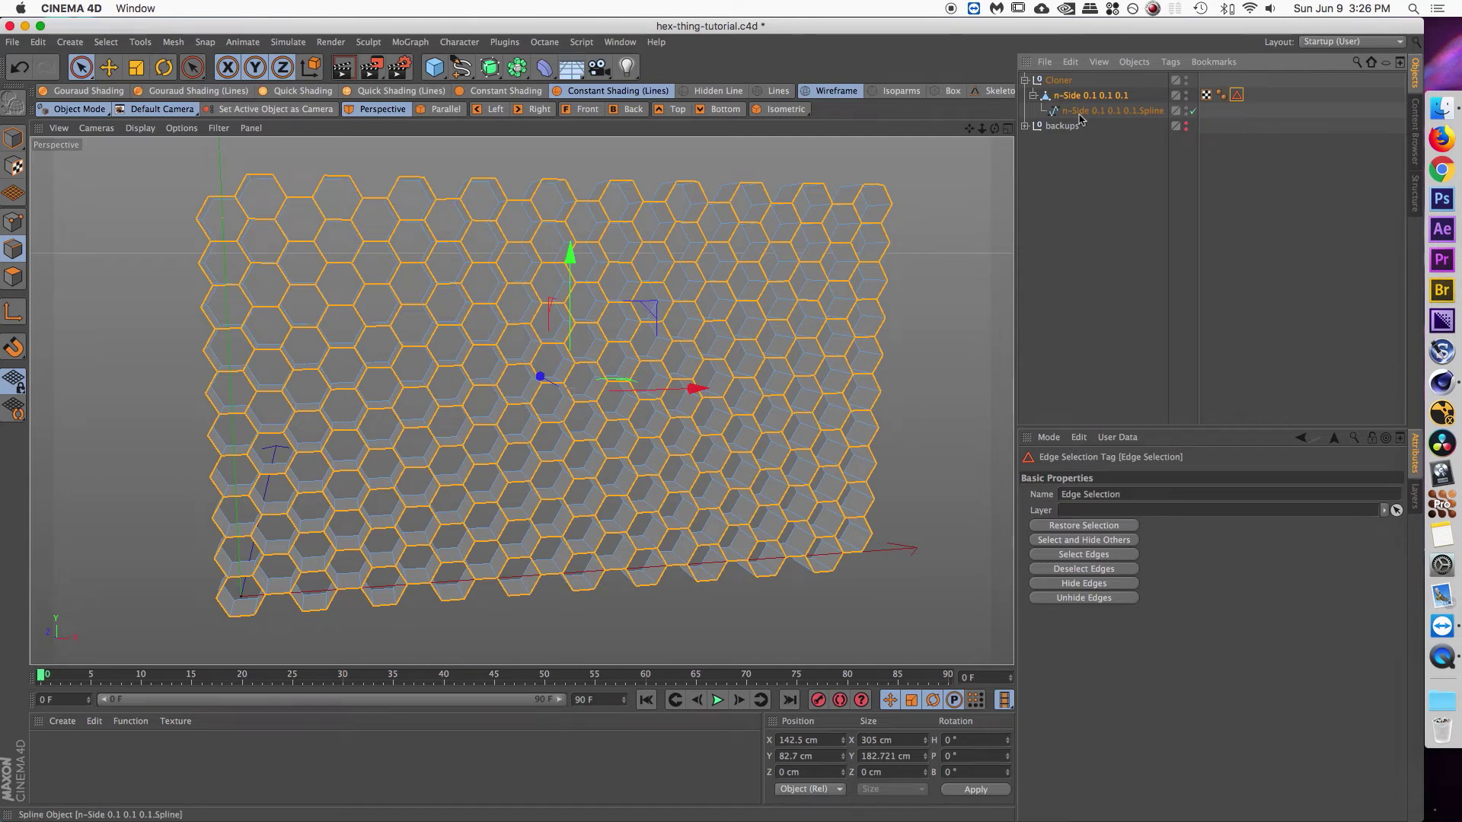
drag(1081, 118, 1062, 131)
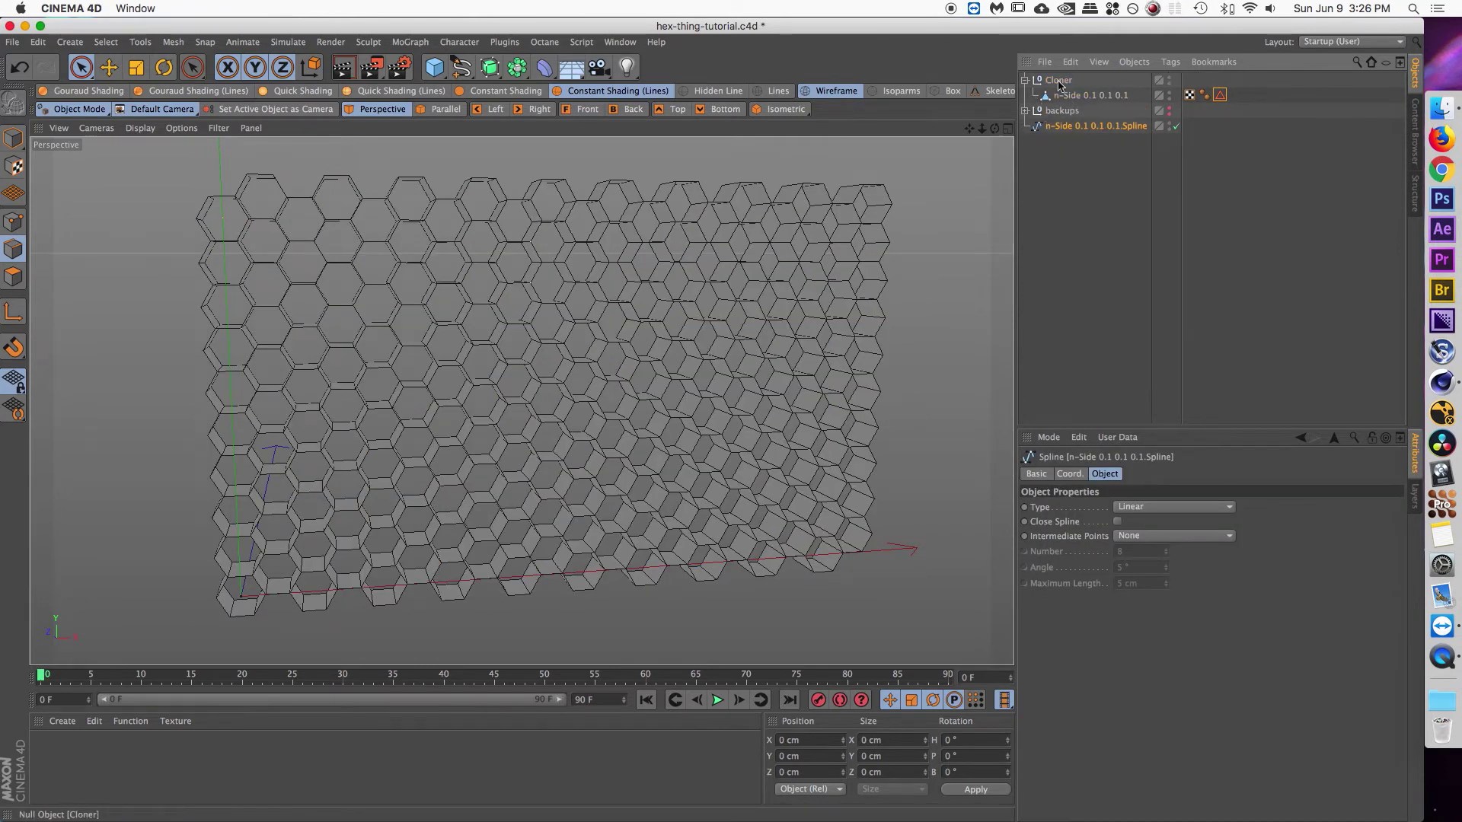
- Store the Cloner inside the collapsed backups null, placed below the hexagon spline
click(1059, 82)
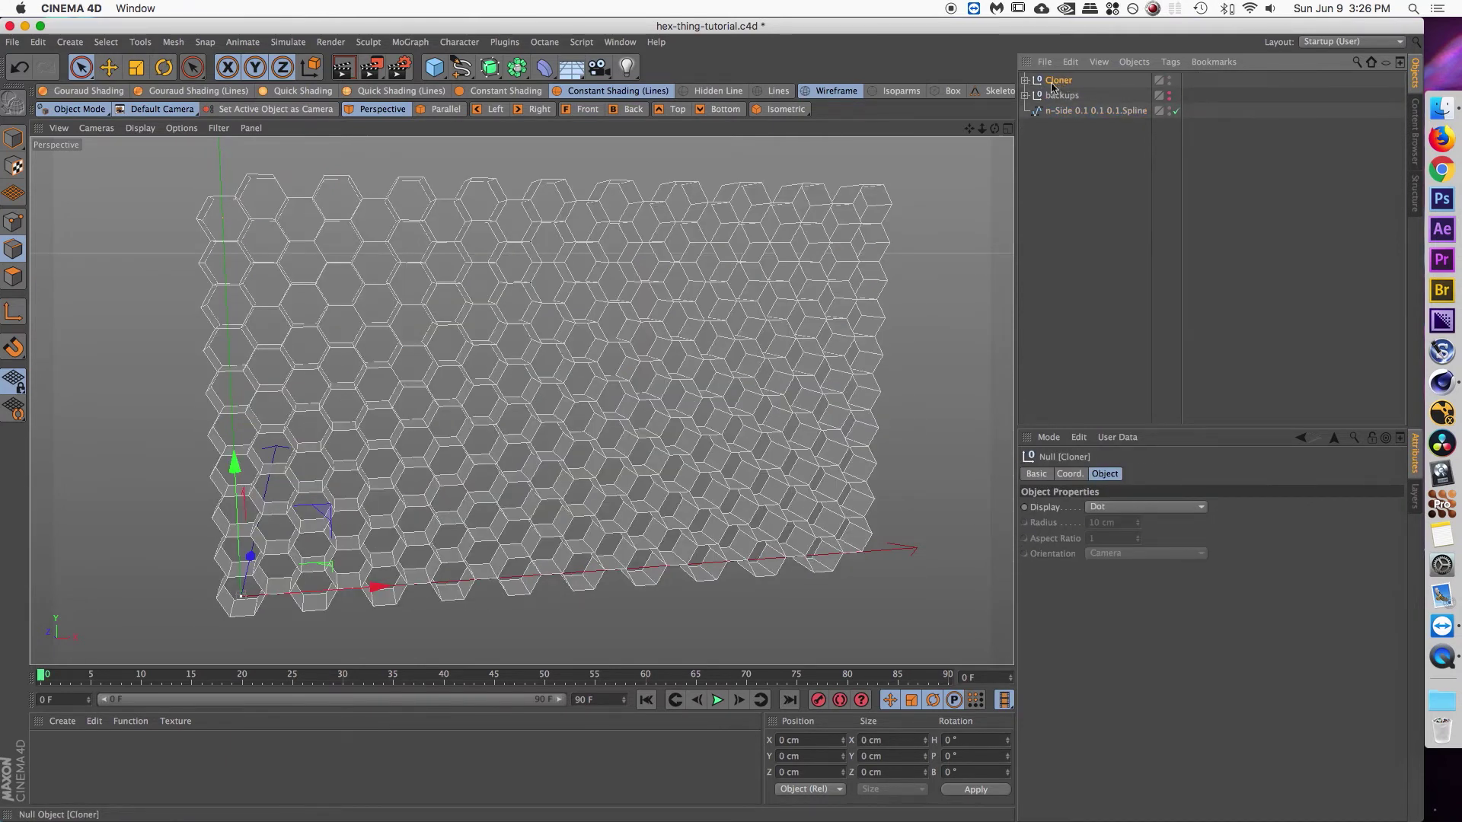
drag(1050, 96, 1054, 125)
click(1025, 80)
click(1050, 134)
click(1054, 131)
click(1064, 80)
alt+drag(763, 279, 662, 276)
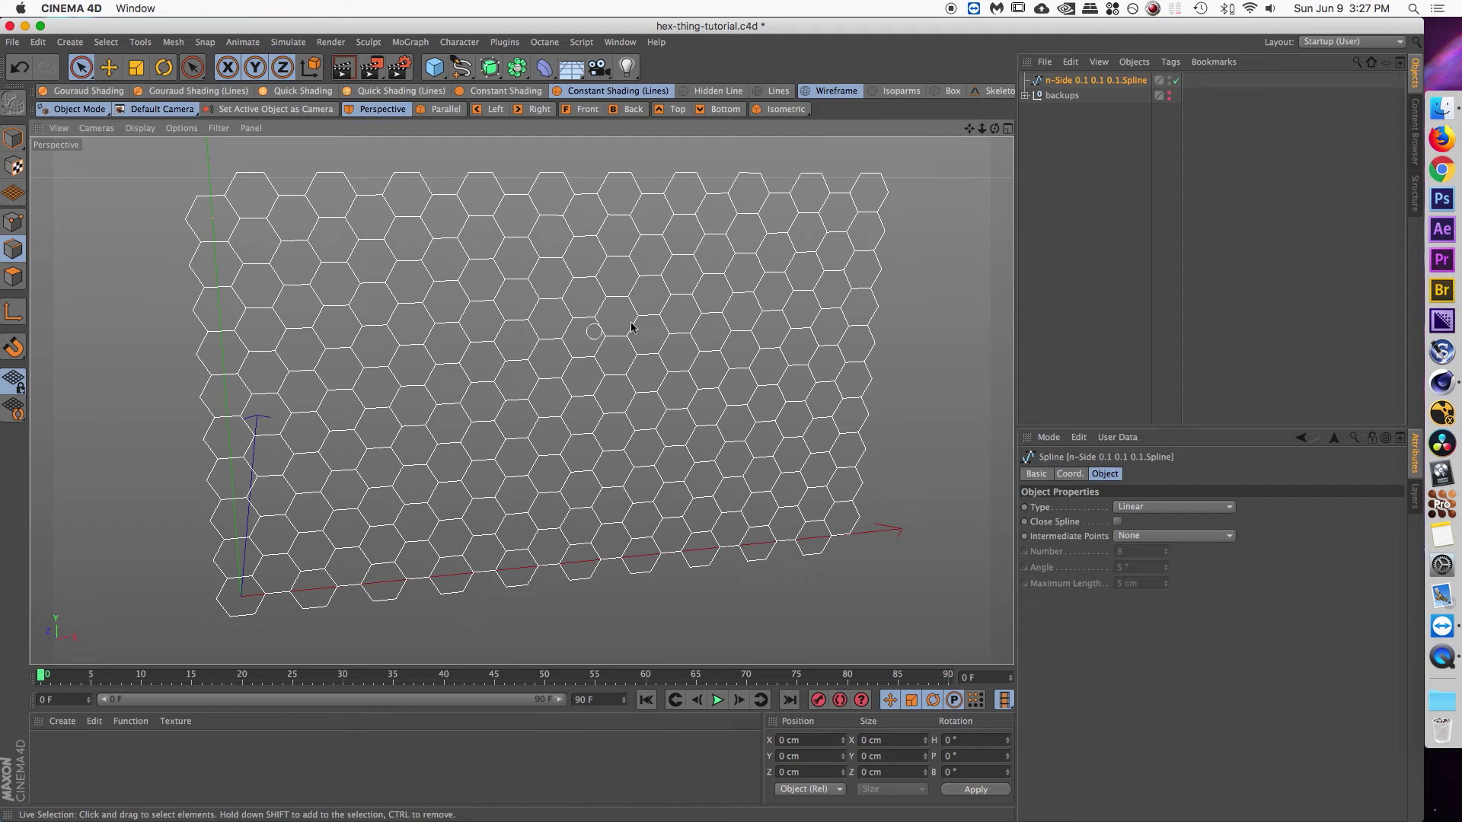
click(81, 67)
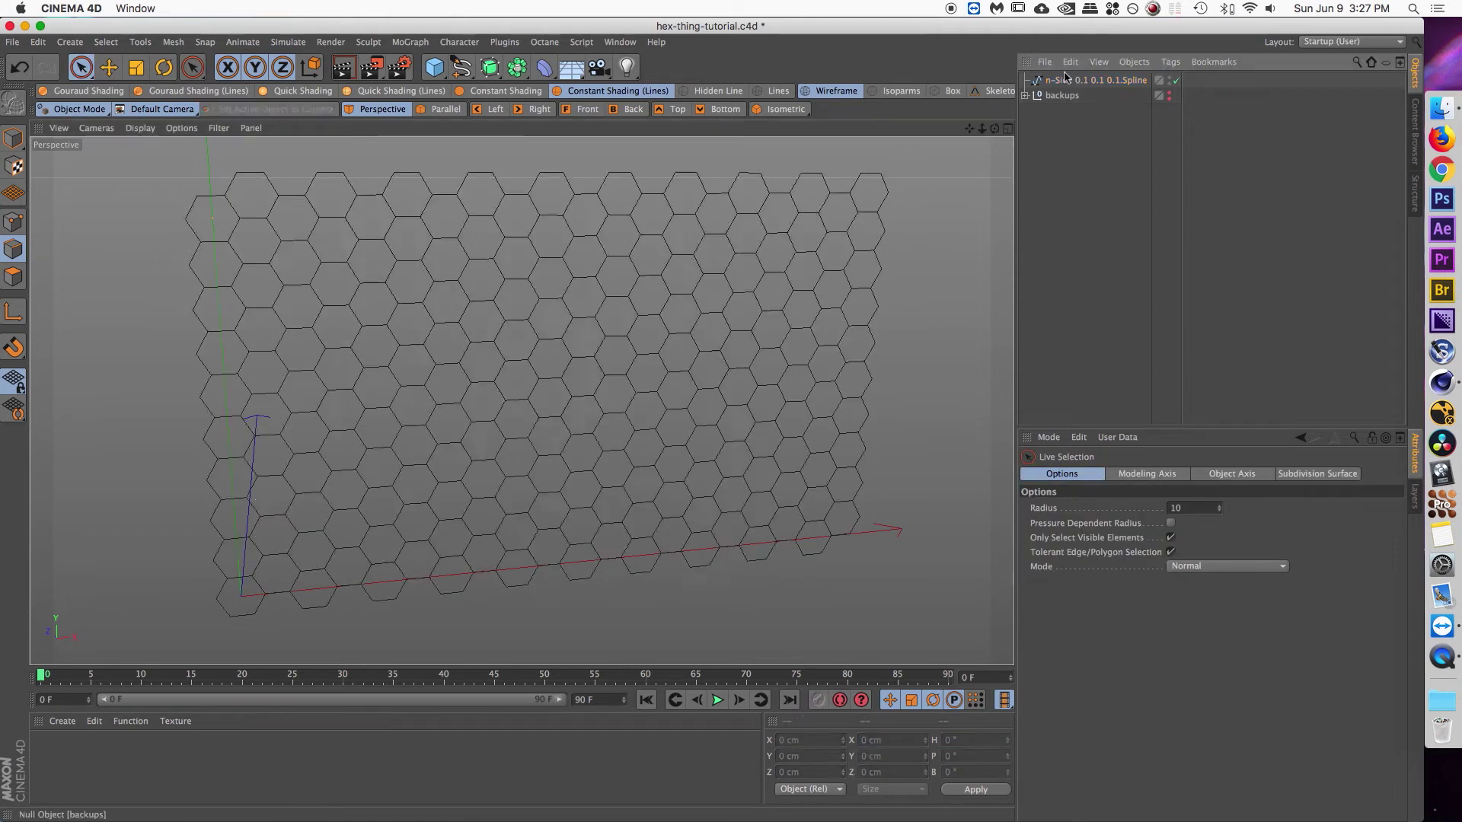
- Add a Sweep generator and put the hexagon grid spline inside it
drag(489, 67, 525, 140)
drag(1063, 99, 1063, 82)
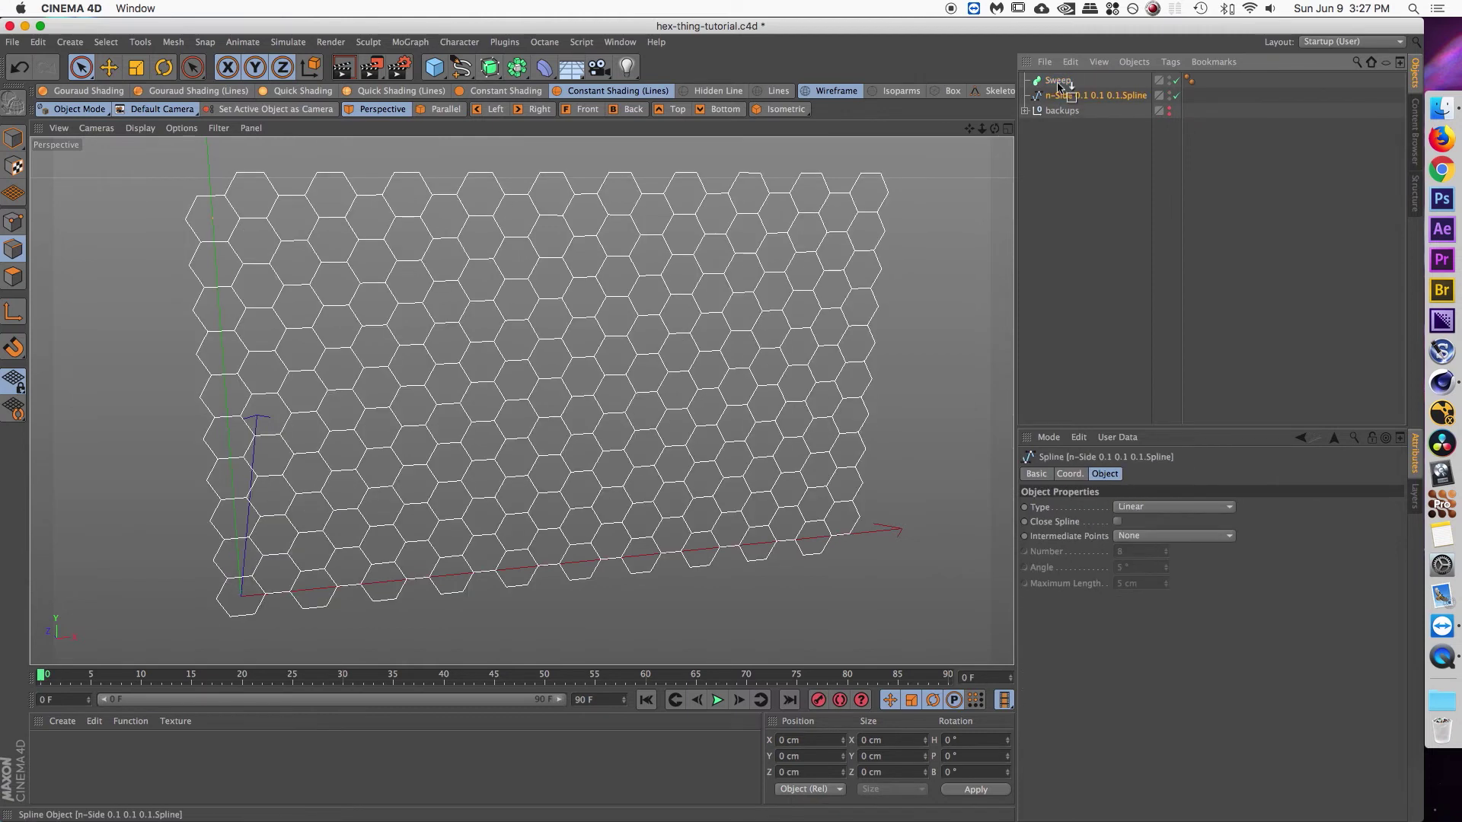
click(1058, 81)
- Add an n-Side profile, scale it down to about 4.6 cm, and place it in the Sweep
click(436, 67)
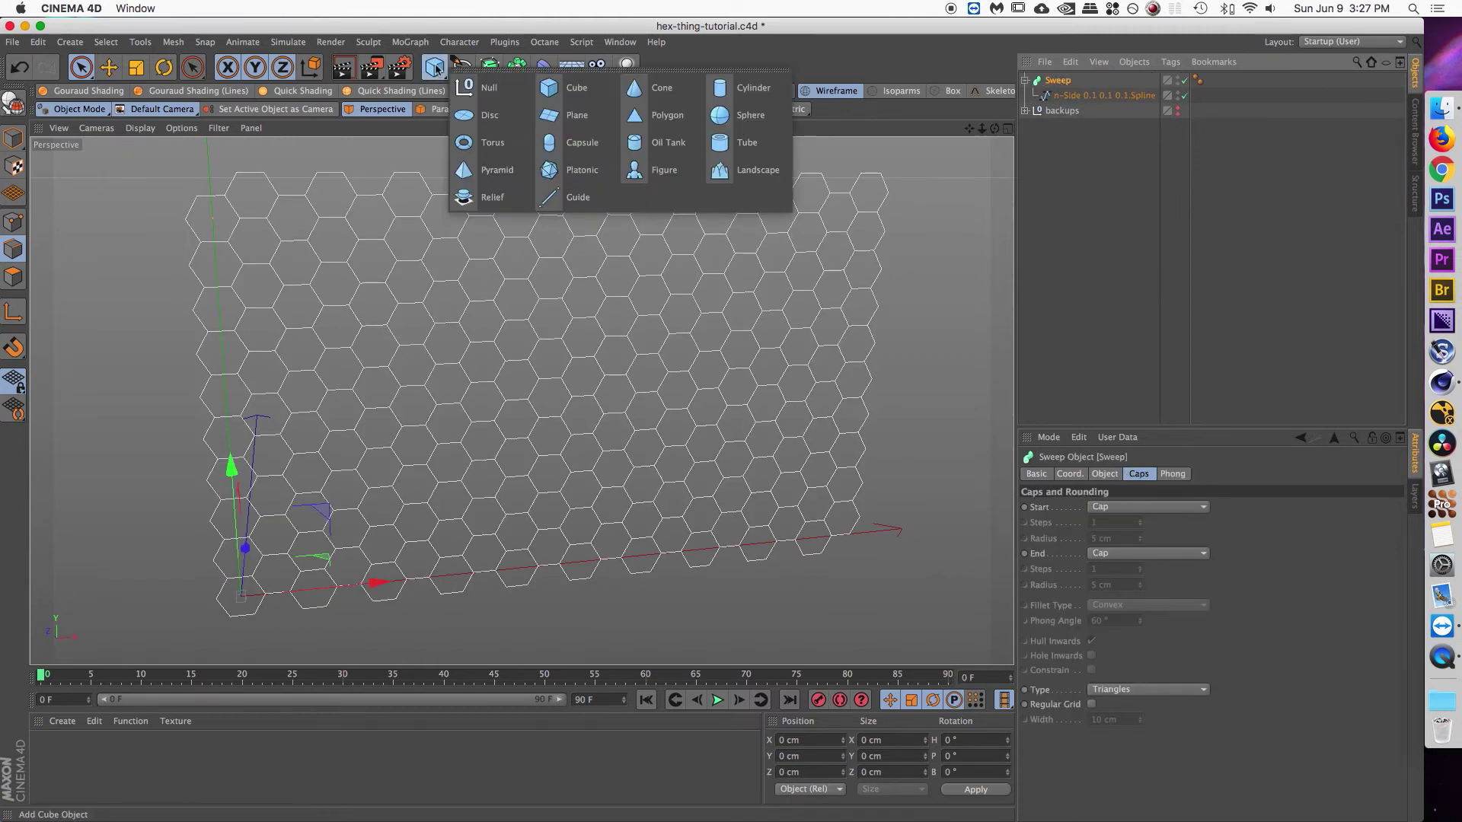
drag(460, 64, 513, 167)
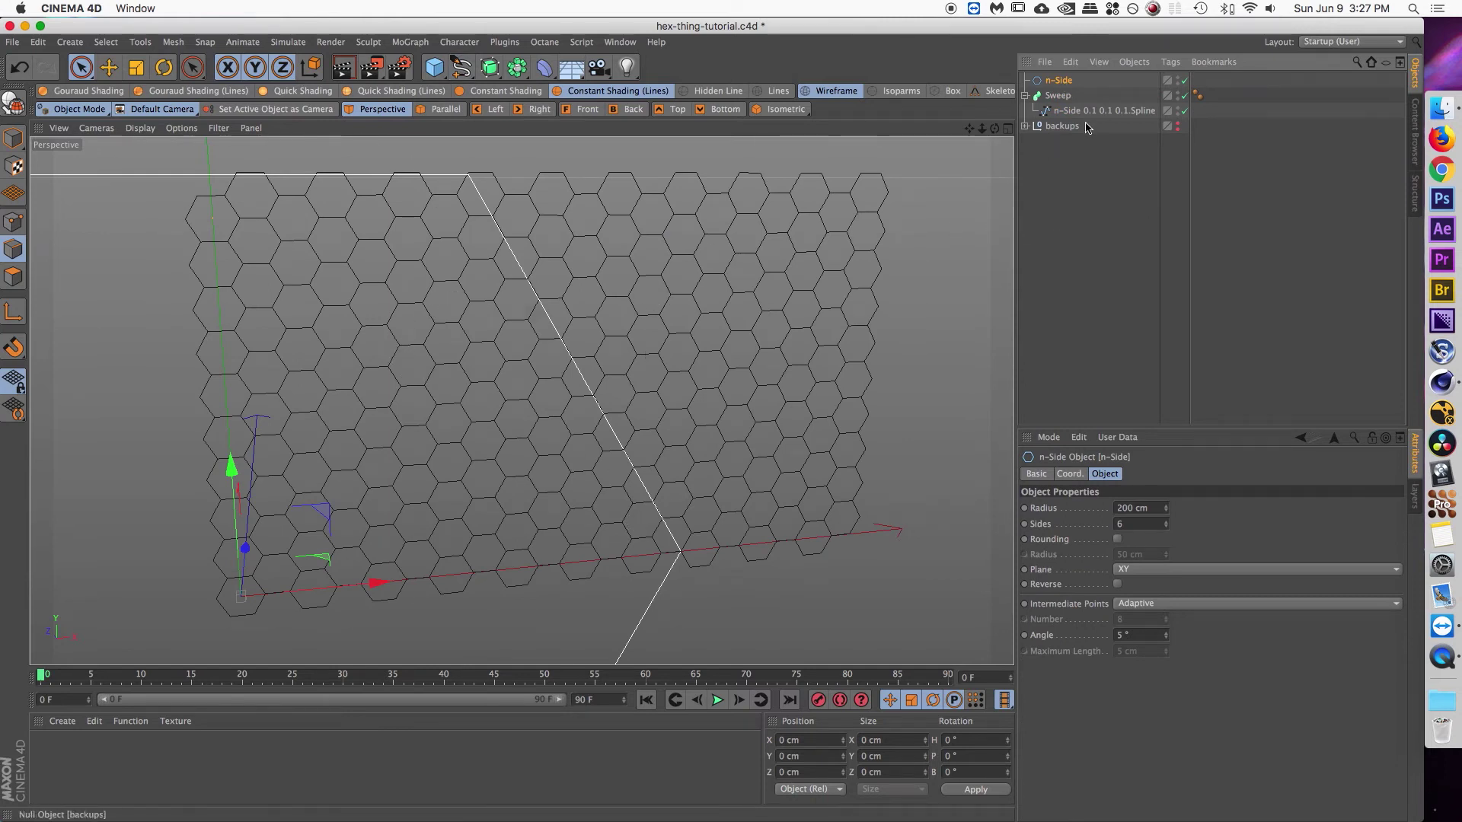
key(t)
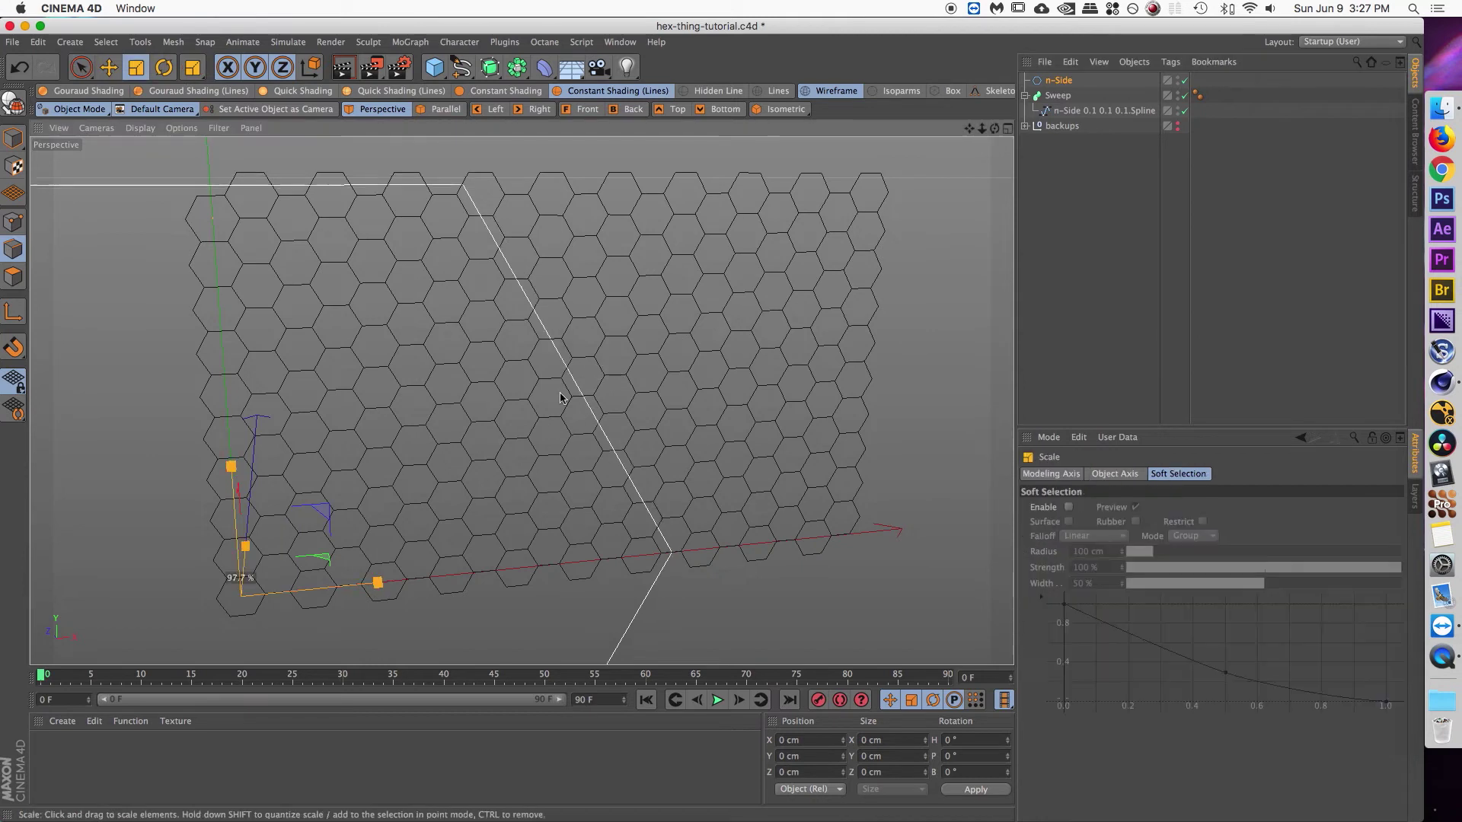
drag(558, 401, 242, 595)
drag(1061, 82, 1064, 102)
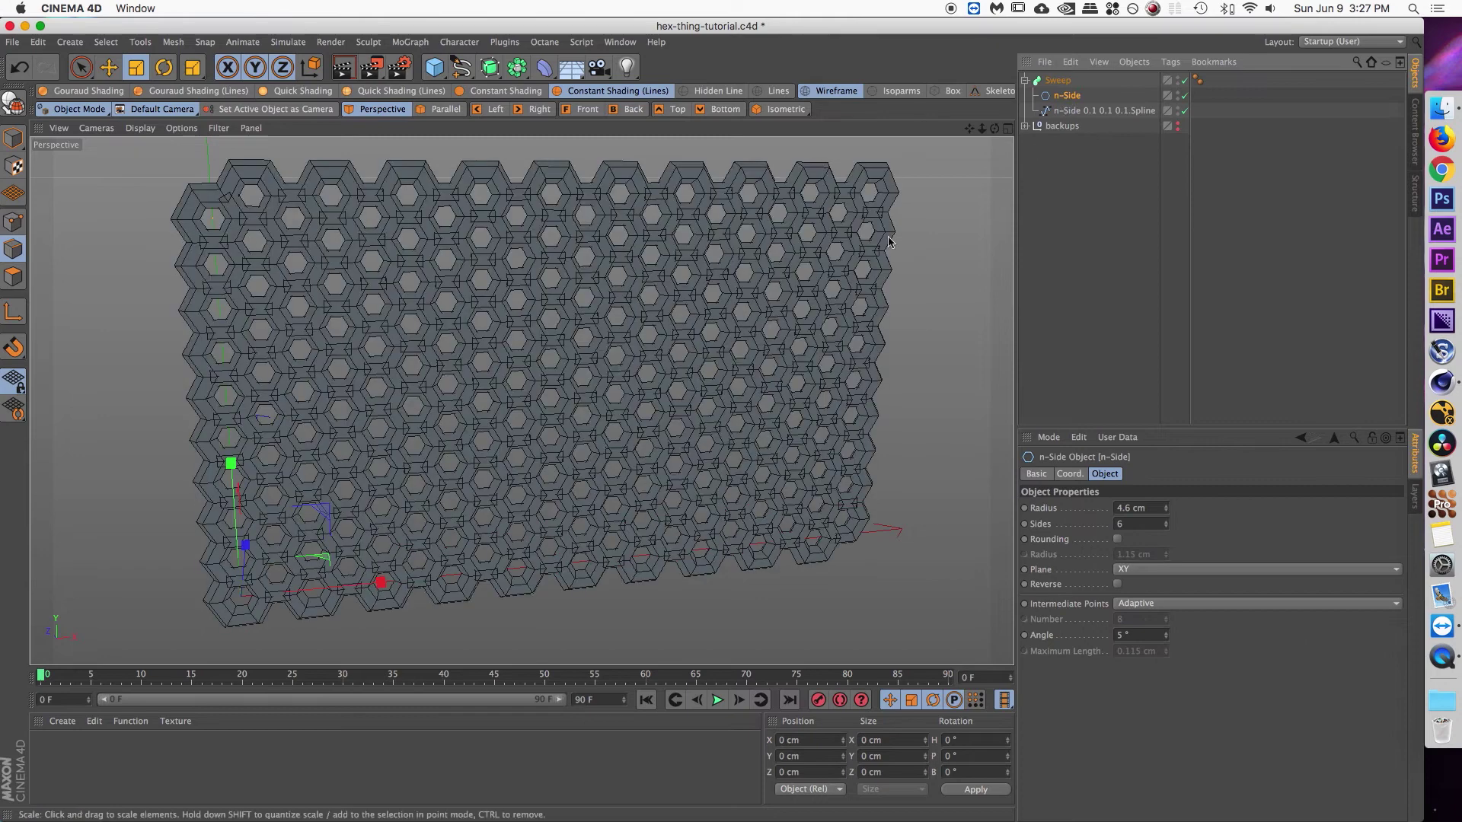
alt+drag(569, 423, 657, 316)
alt+right_drag(595, 329, 778, 308)
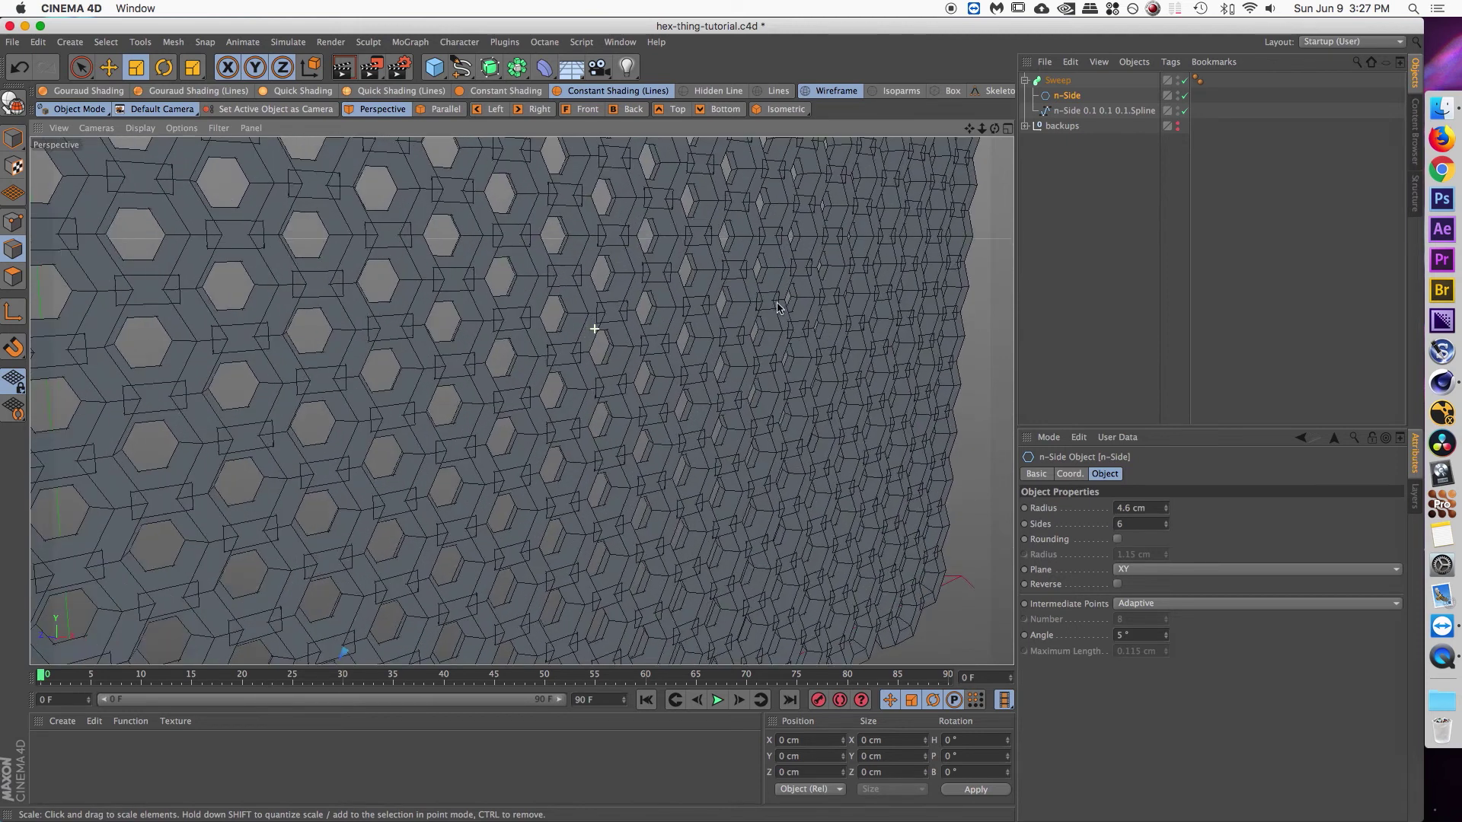
alt+middle_drag(526, 319, 920, 367)
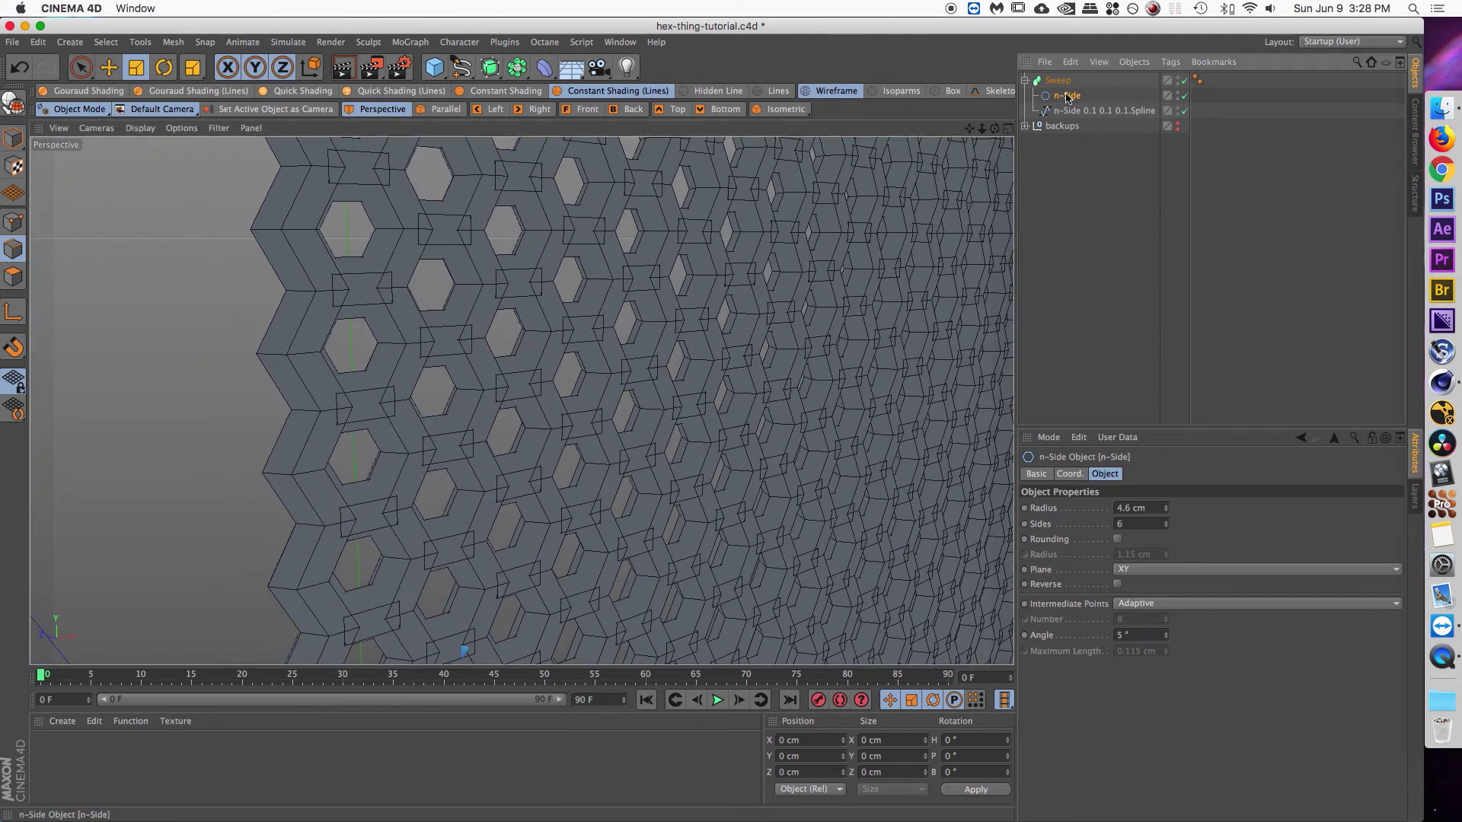
- Try n-Side profile side counts from 8 up to 12 and back down to 9
key(t)
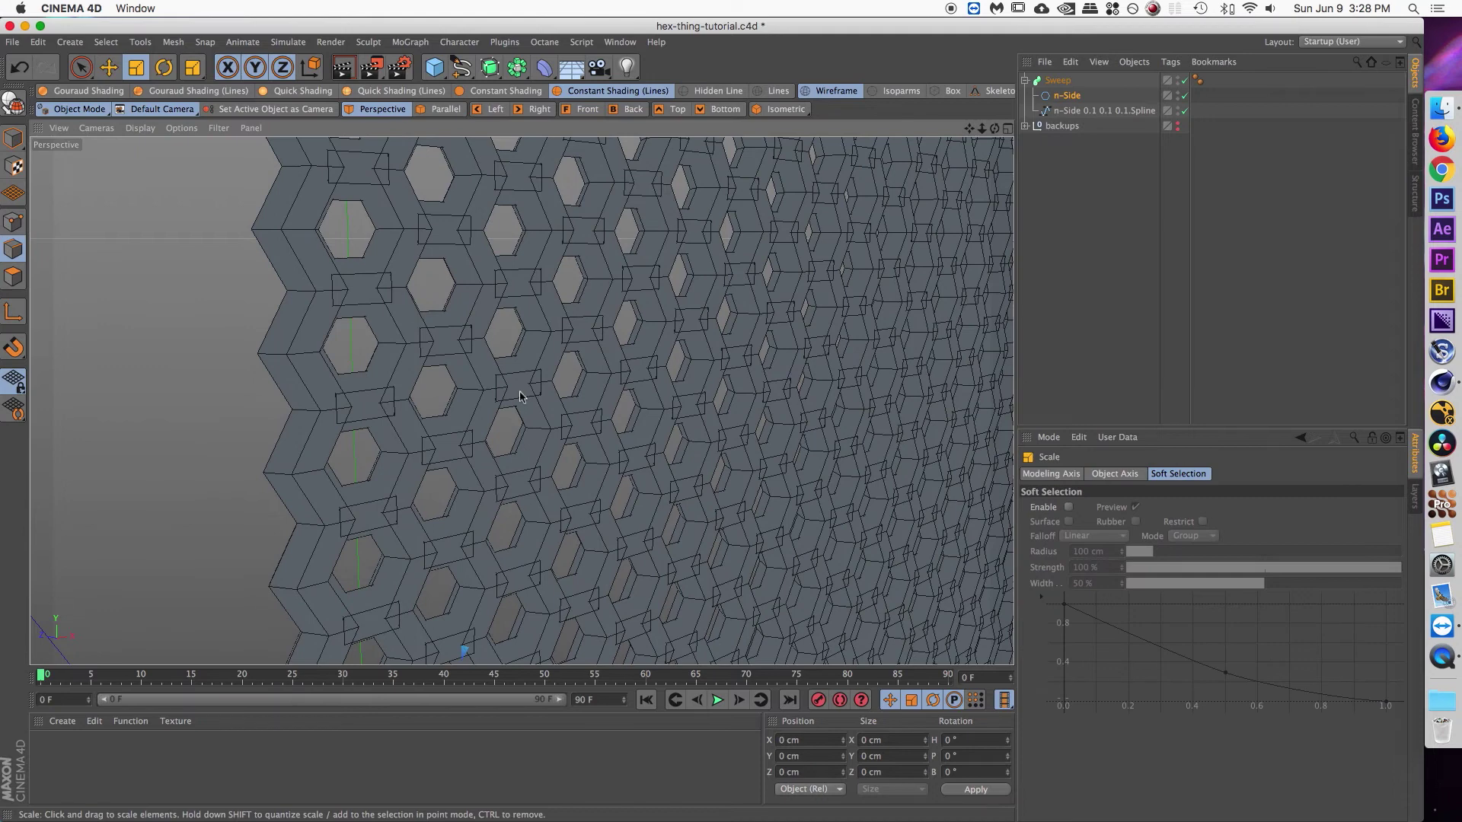
scroll(520, 395, down, 8)
alt+drag(545, 336, 518, 306)
alt+right_drag(494, 311, 762, 271)
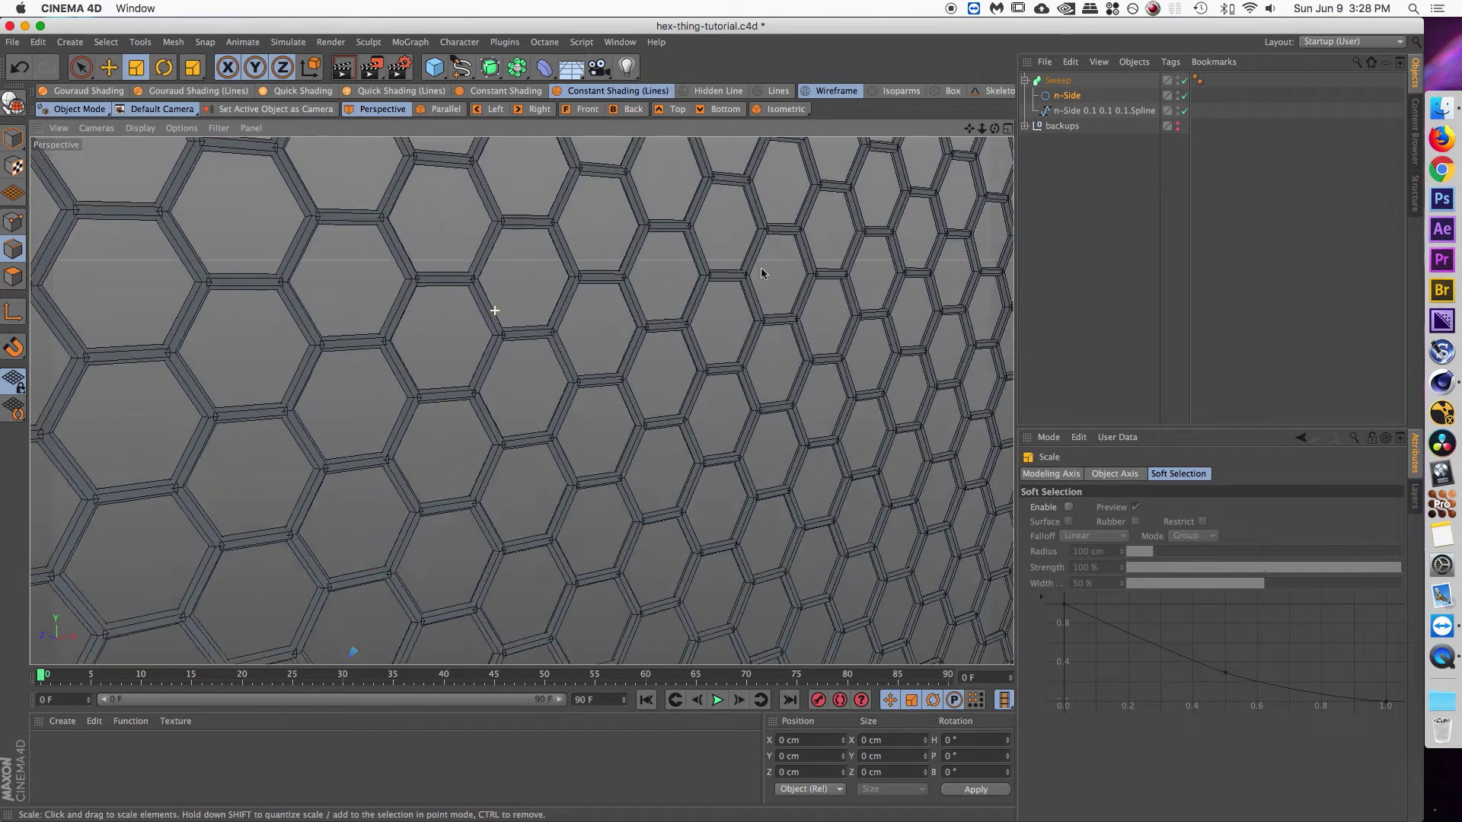
scroll(761, 268, up, 4)
click(1066, 96)
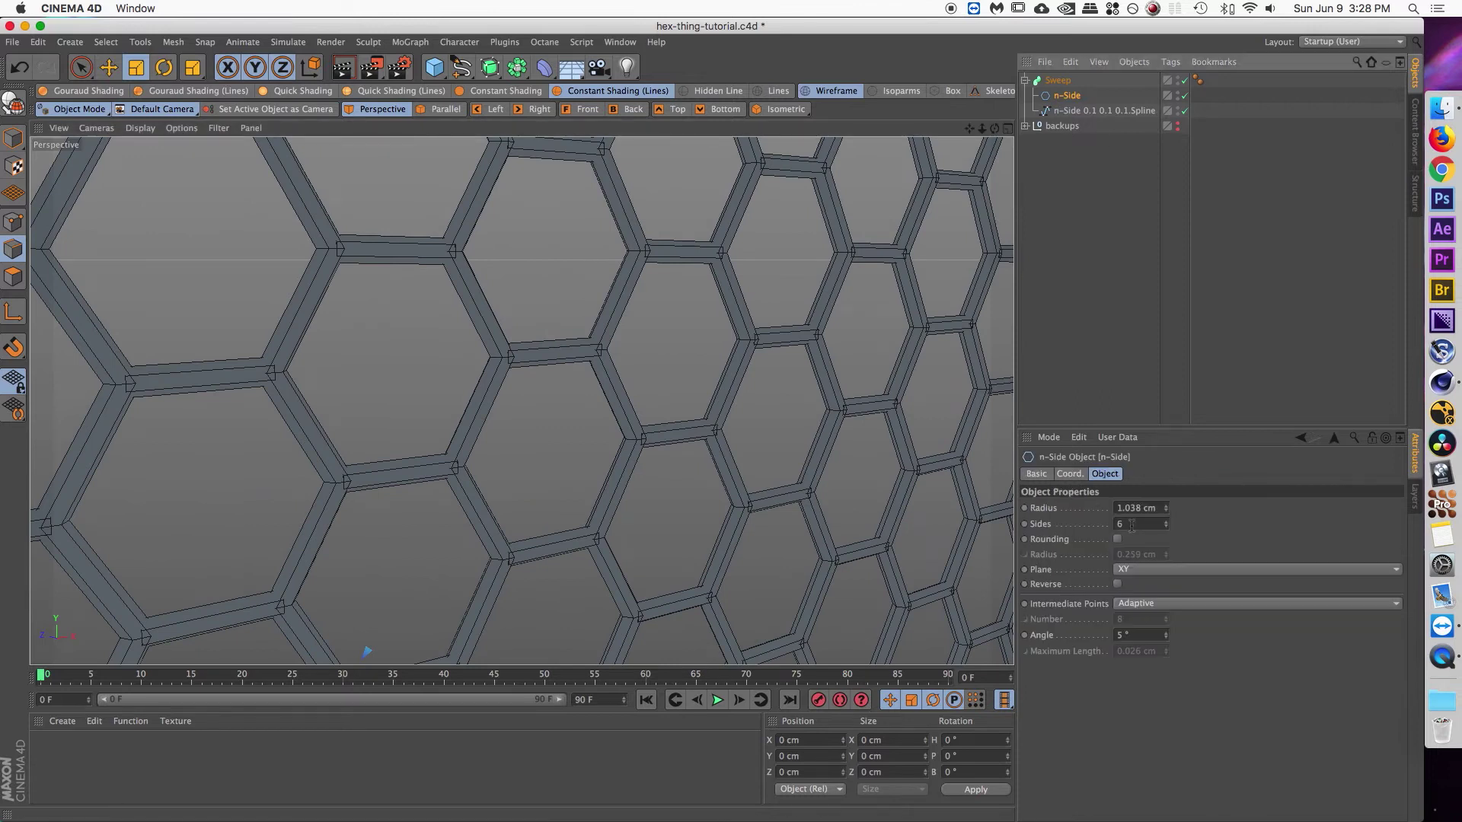
click(1163, 522)
click(1164, 523)
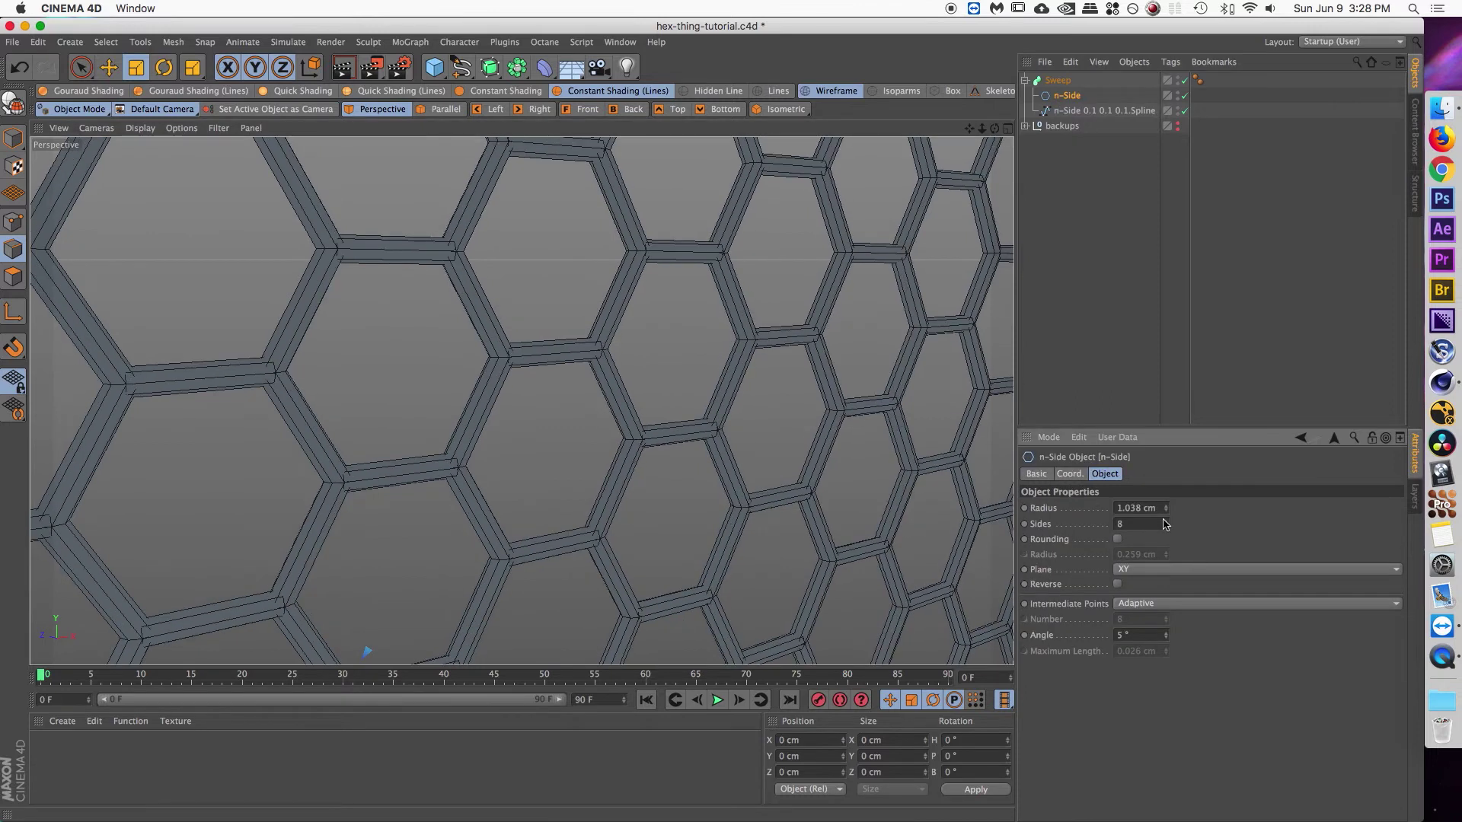
click(1164, 522)
click(1163, 522)
click(1163, 523)
click(1164, 523)
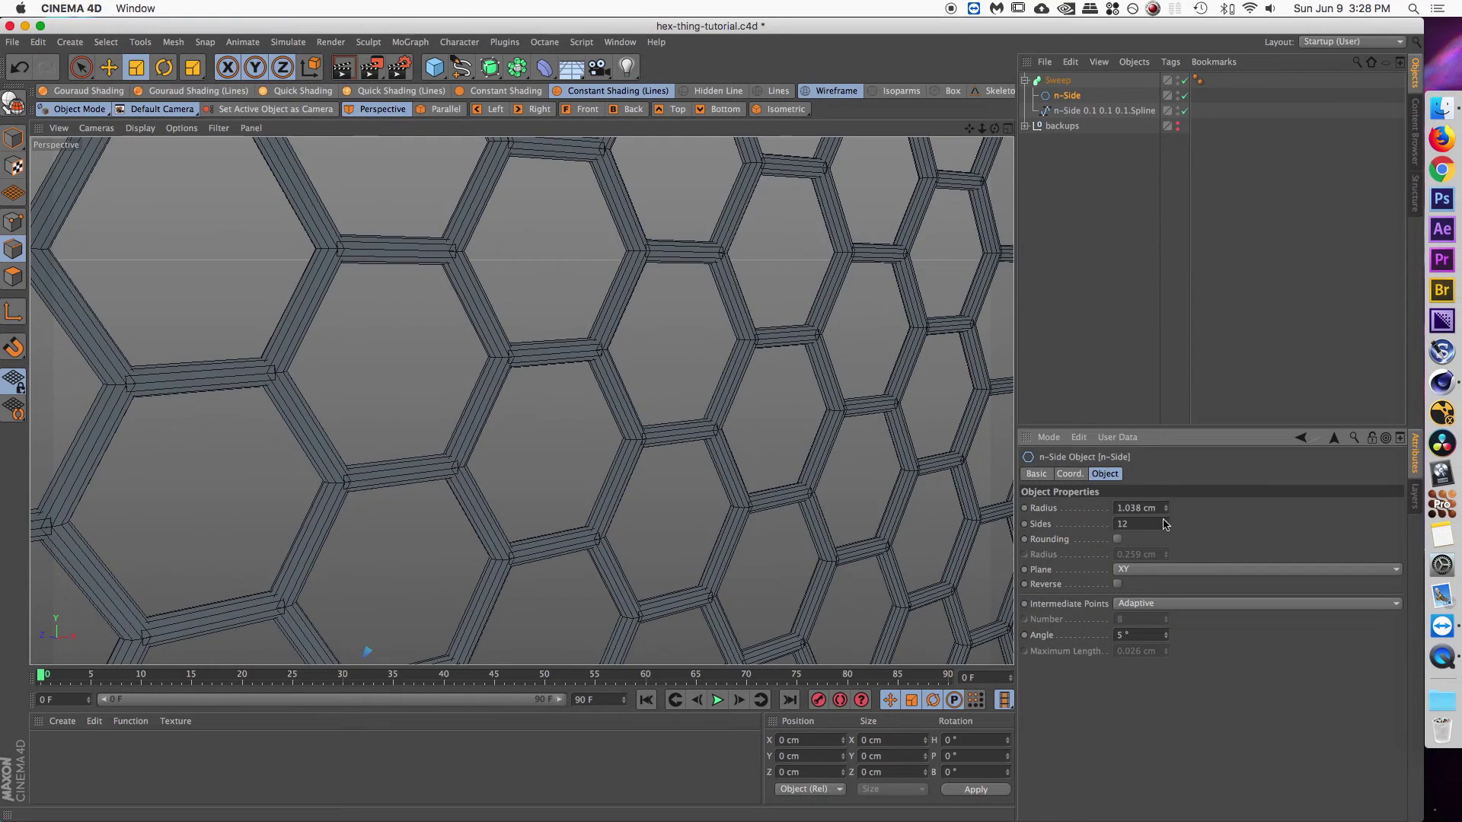
click(1166, 527)
click(1166, 527)
click(1166, 527)
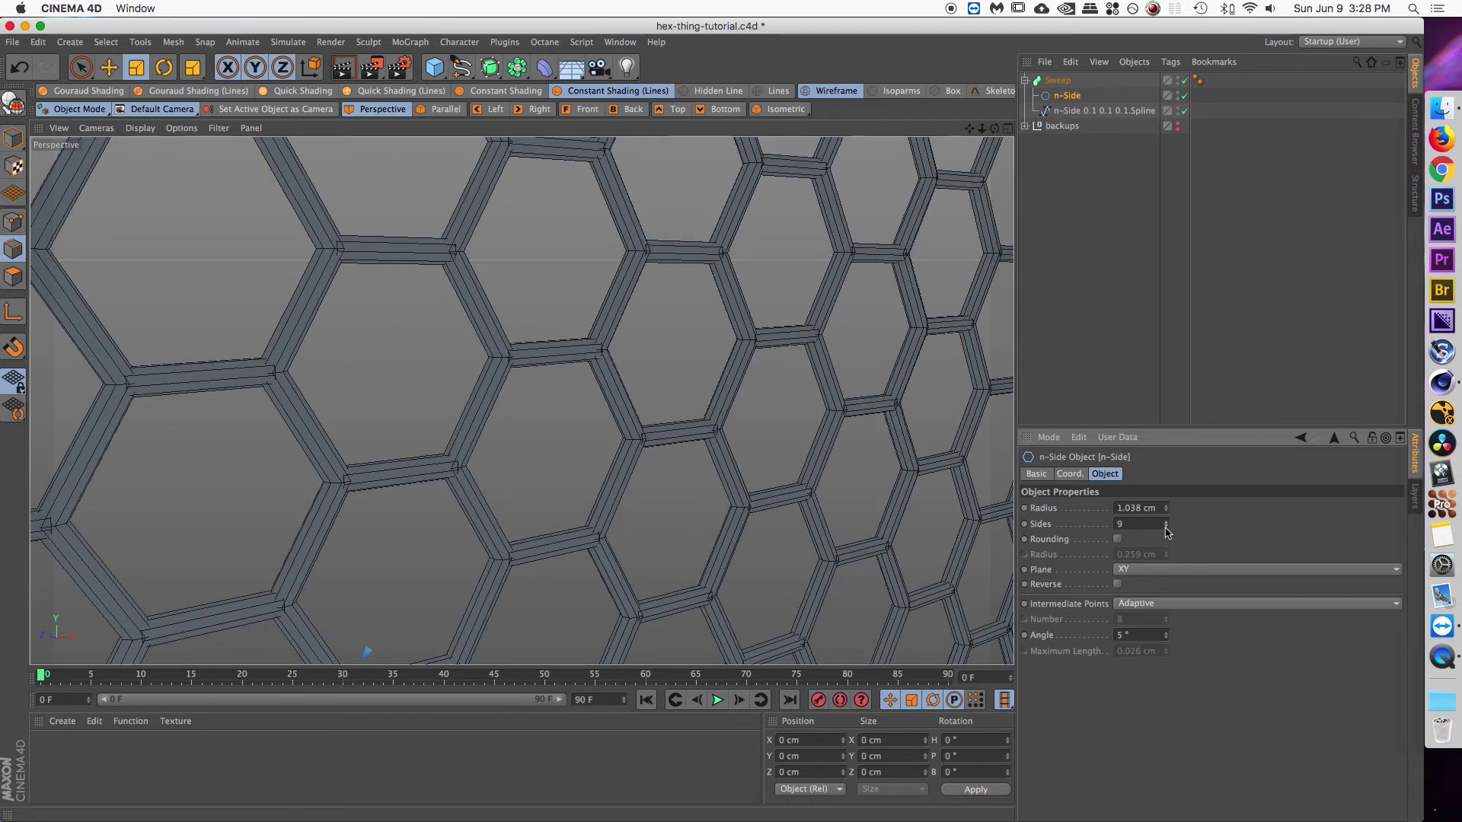
click(1166, 526)
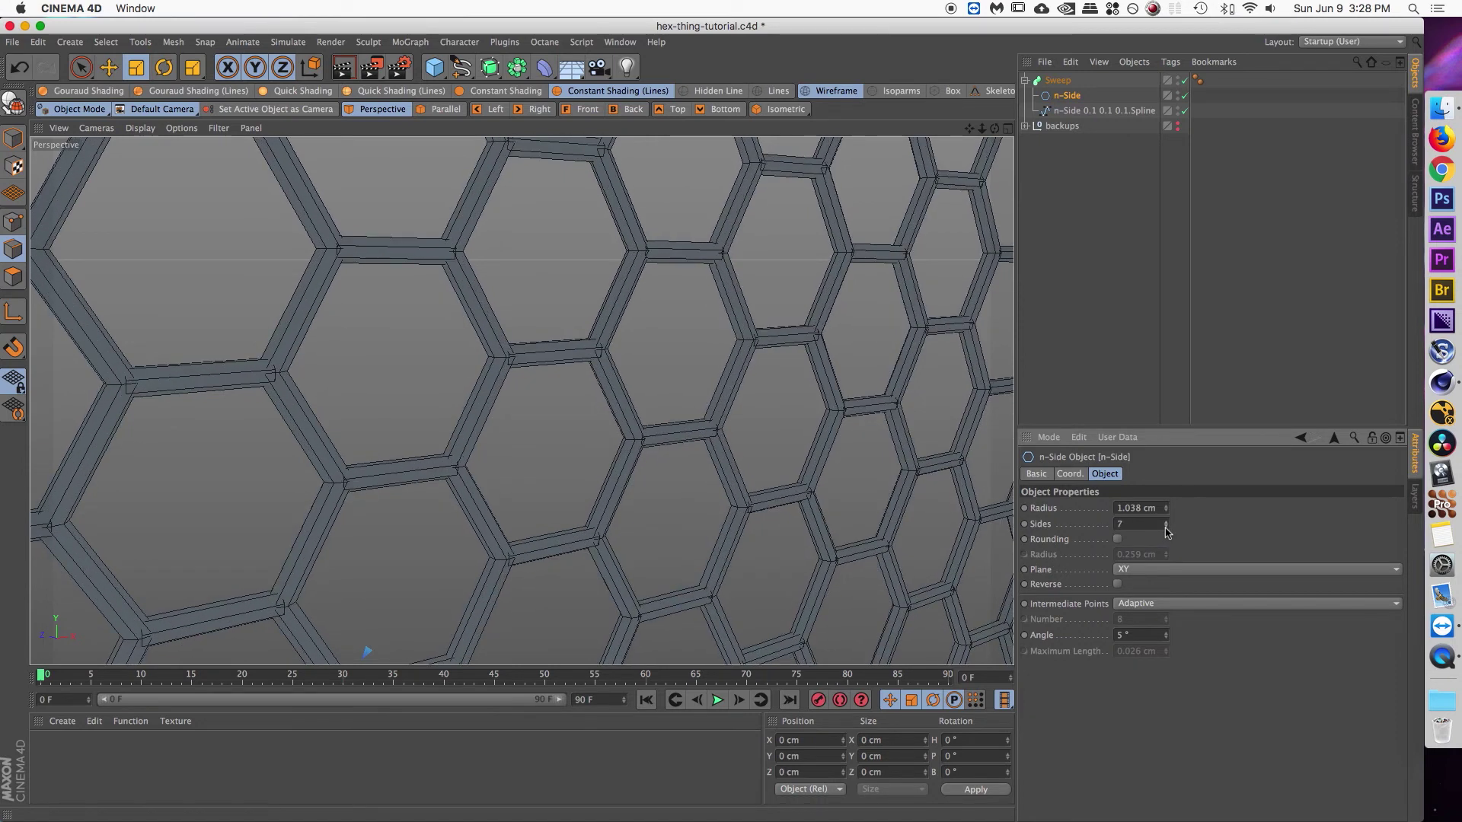
click(1166, 527)
scroll(739, 392, down, 8)
click(1057, 82)
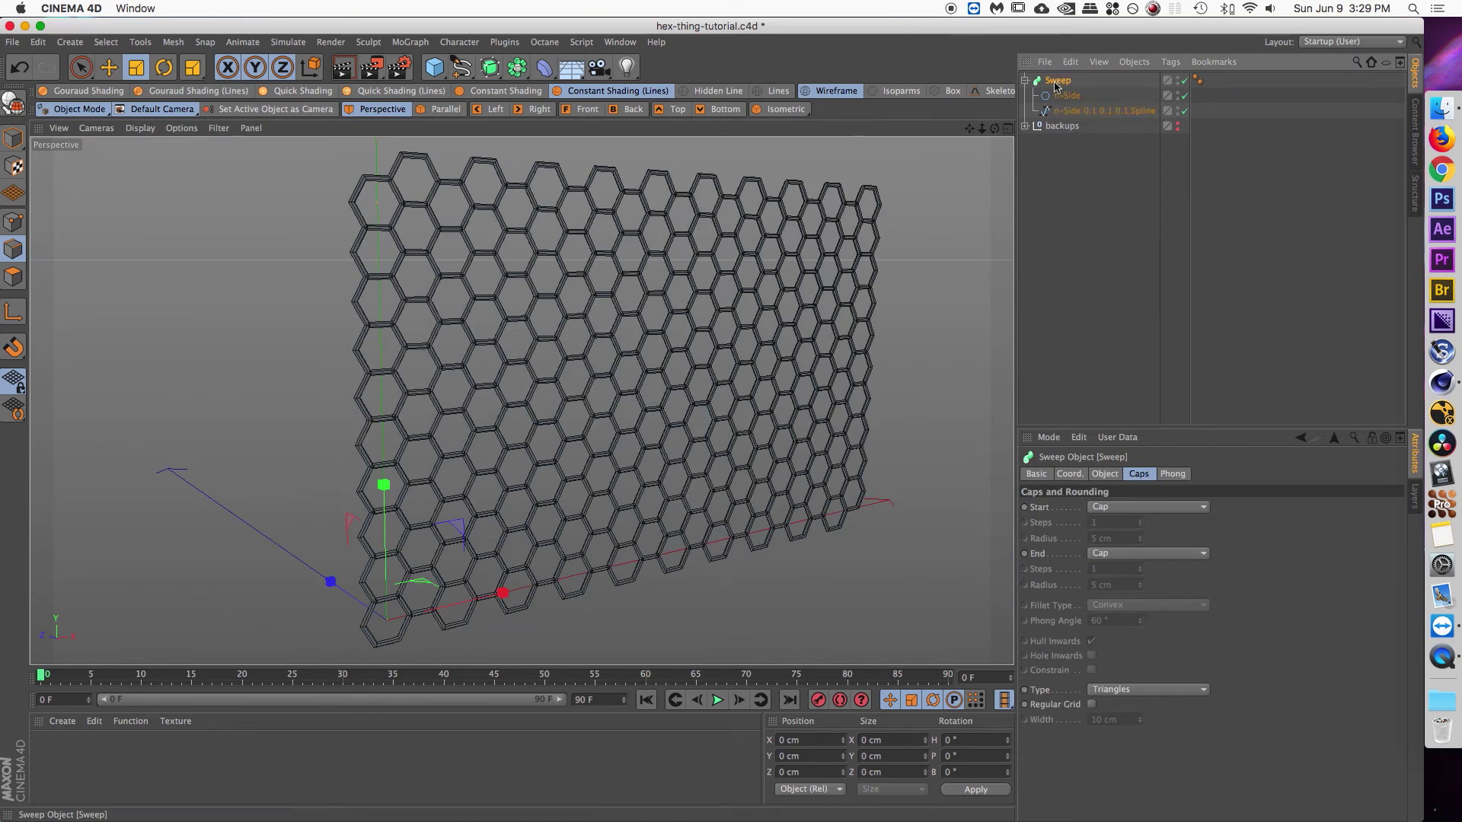
- Duplicate the Sweep as Sweep.1, delete the original, and select the copy
key(super+c)
key(super+v)
click(1027, 126)
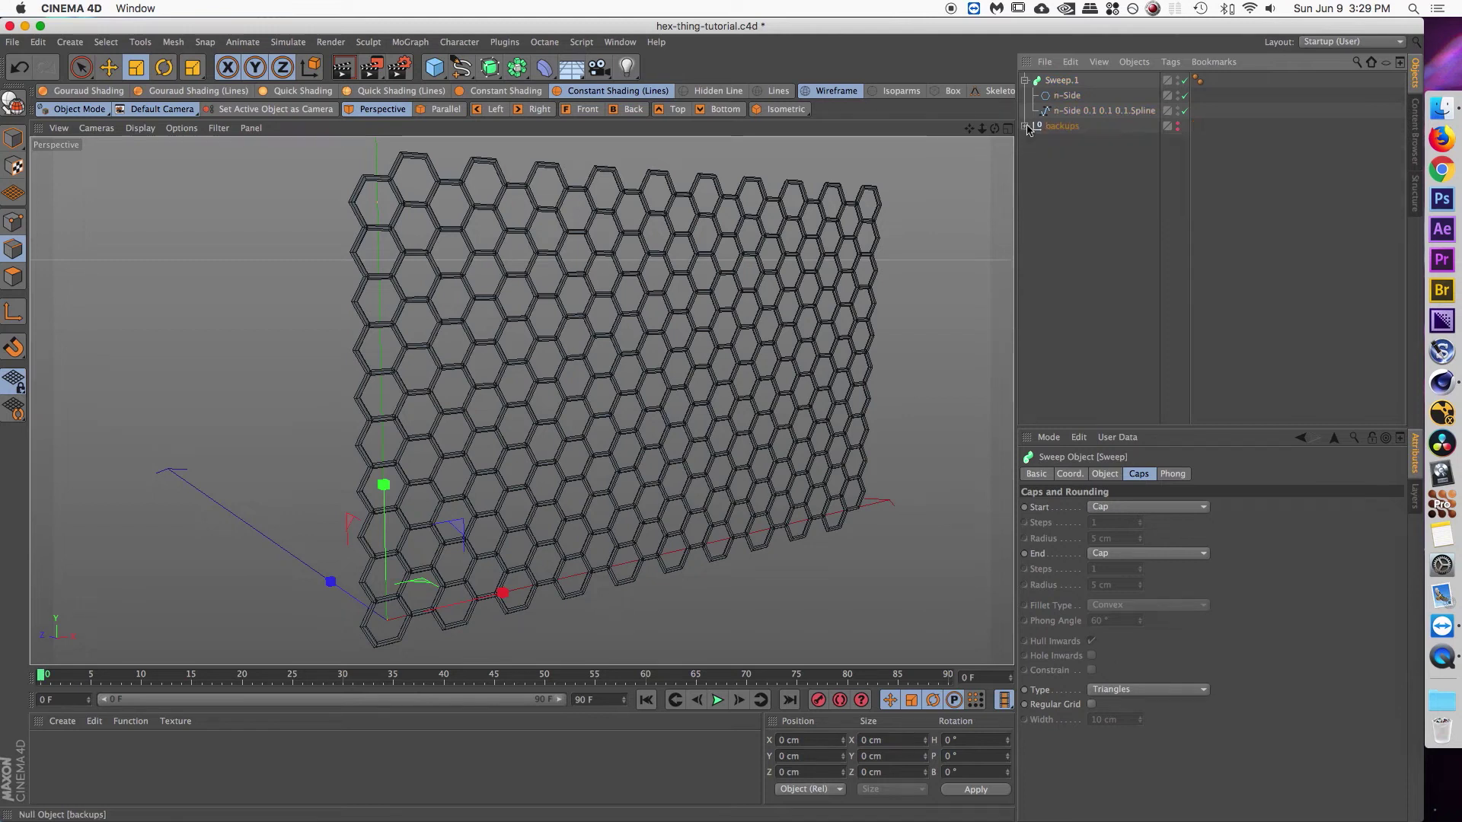
key(Delete)
click(1064, 82)
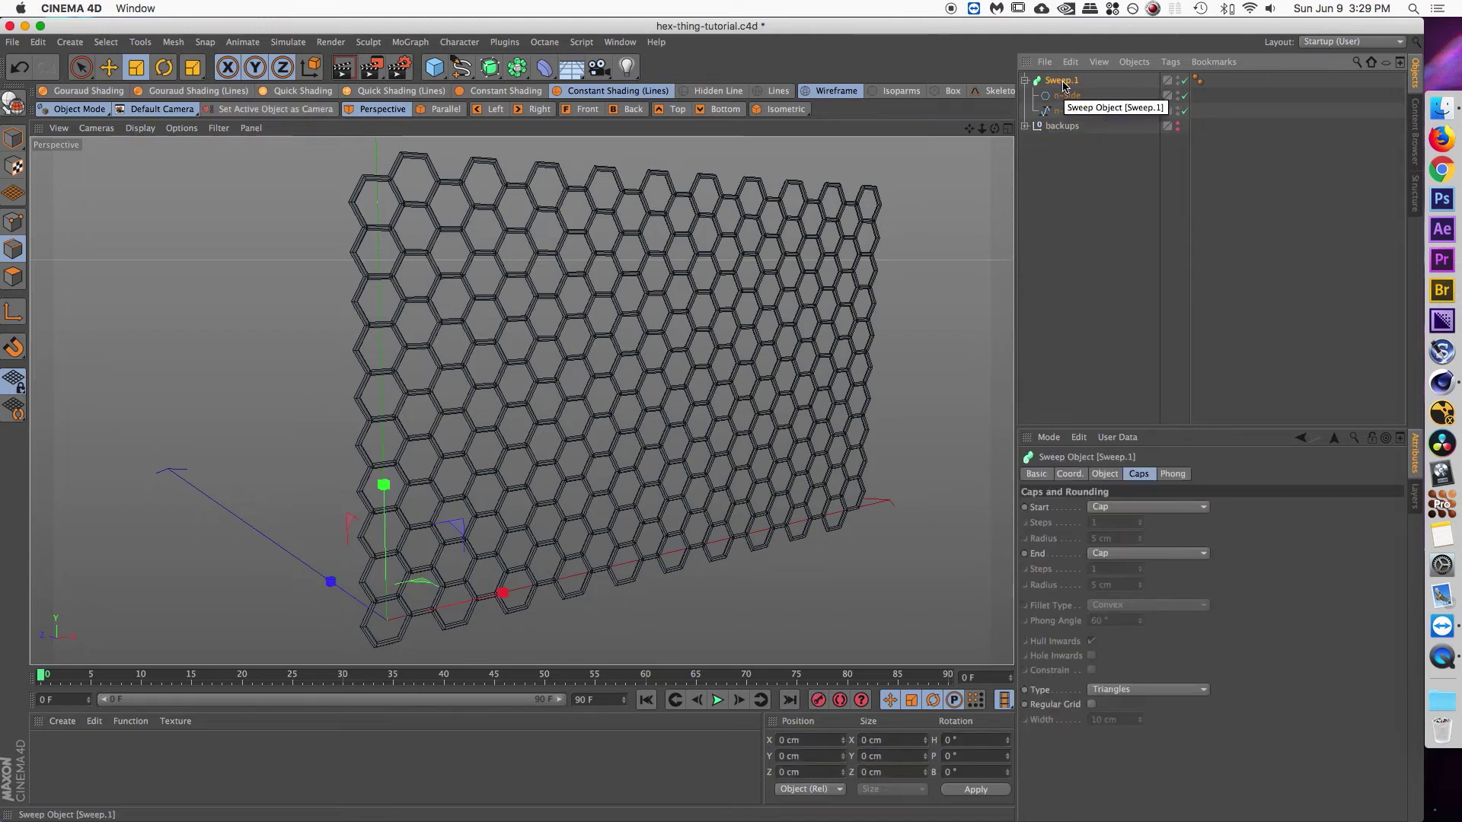
- Make Sweep.1 editable and delete all its Cap 1 and Cap 2 child pieces
key(c)
click(1025, 81)
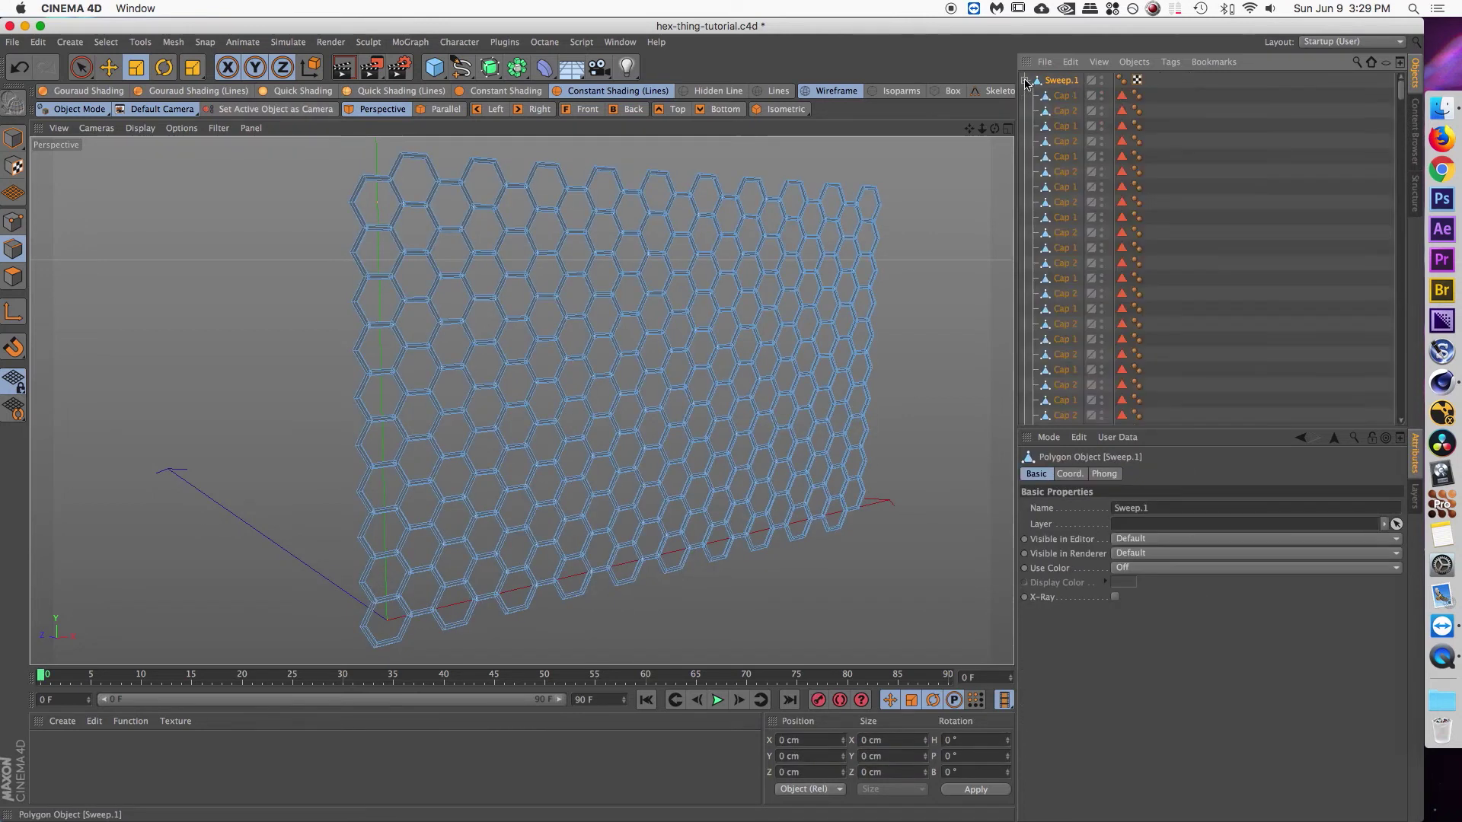
scroll(1062, 175, down, 10)
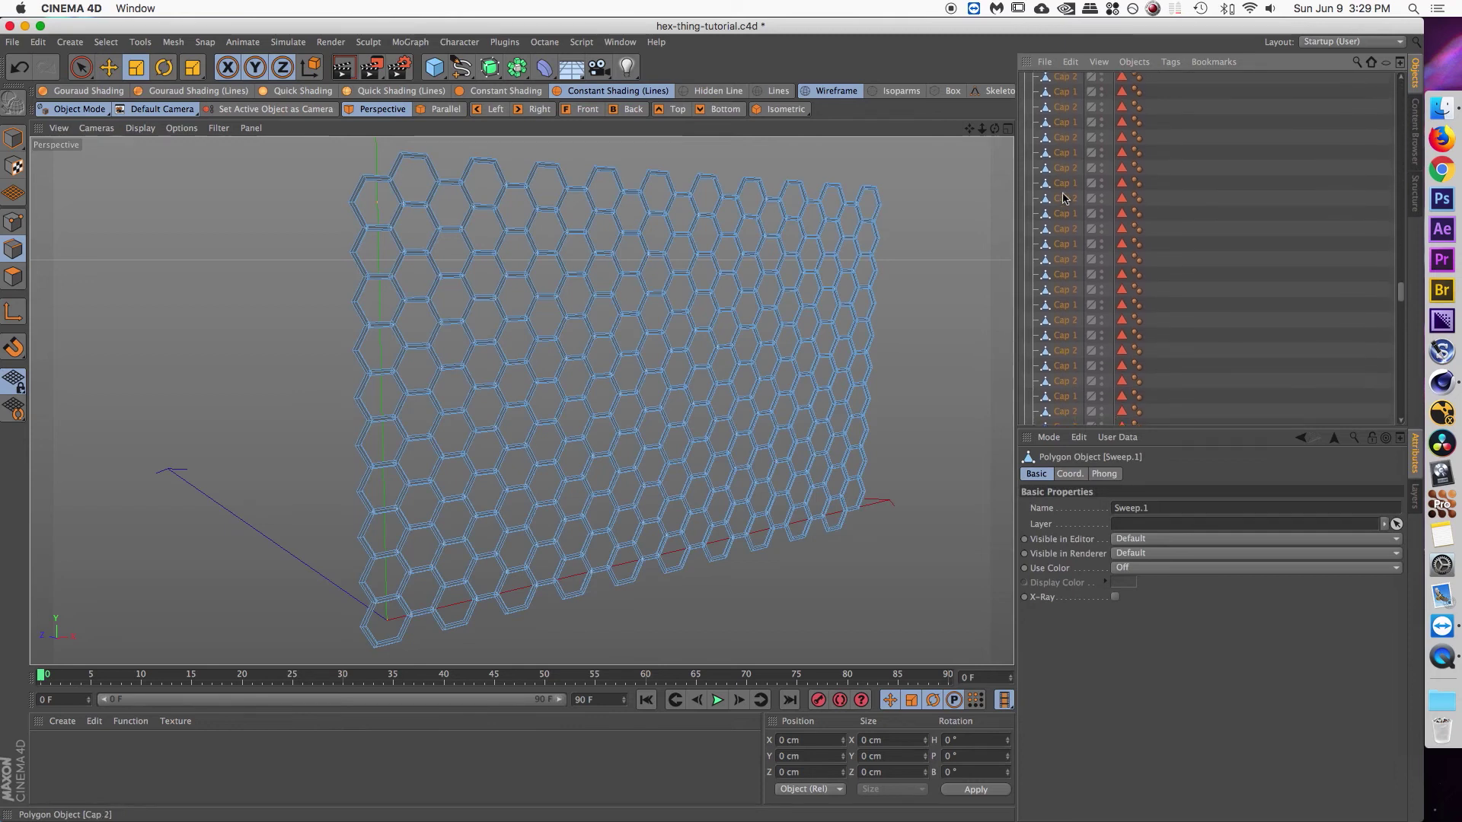
click(1067, 400)
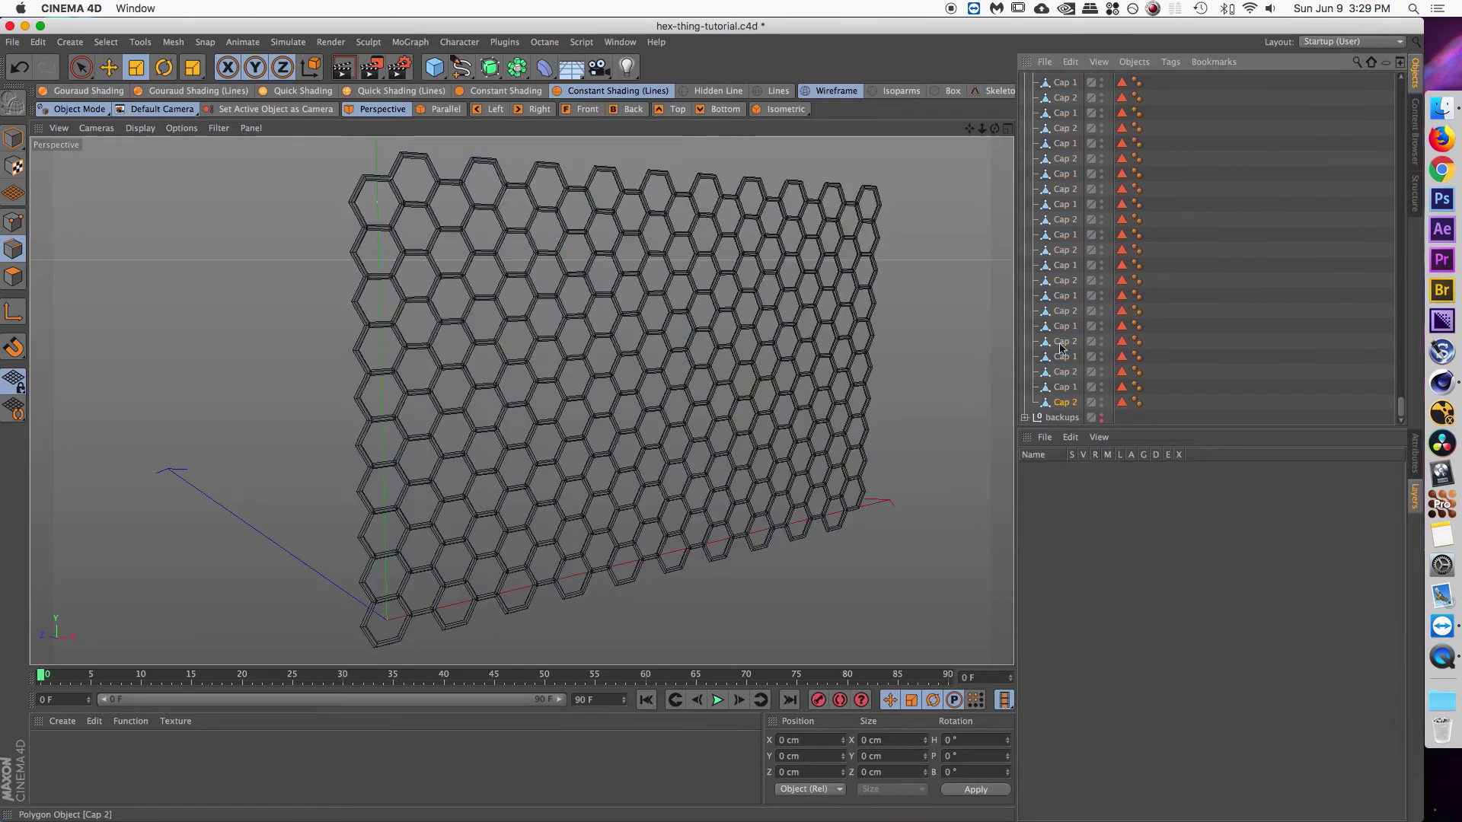
scroll(1064, 259, up, 15)
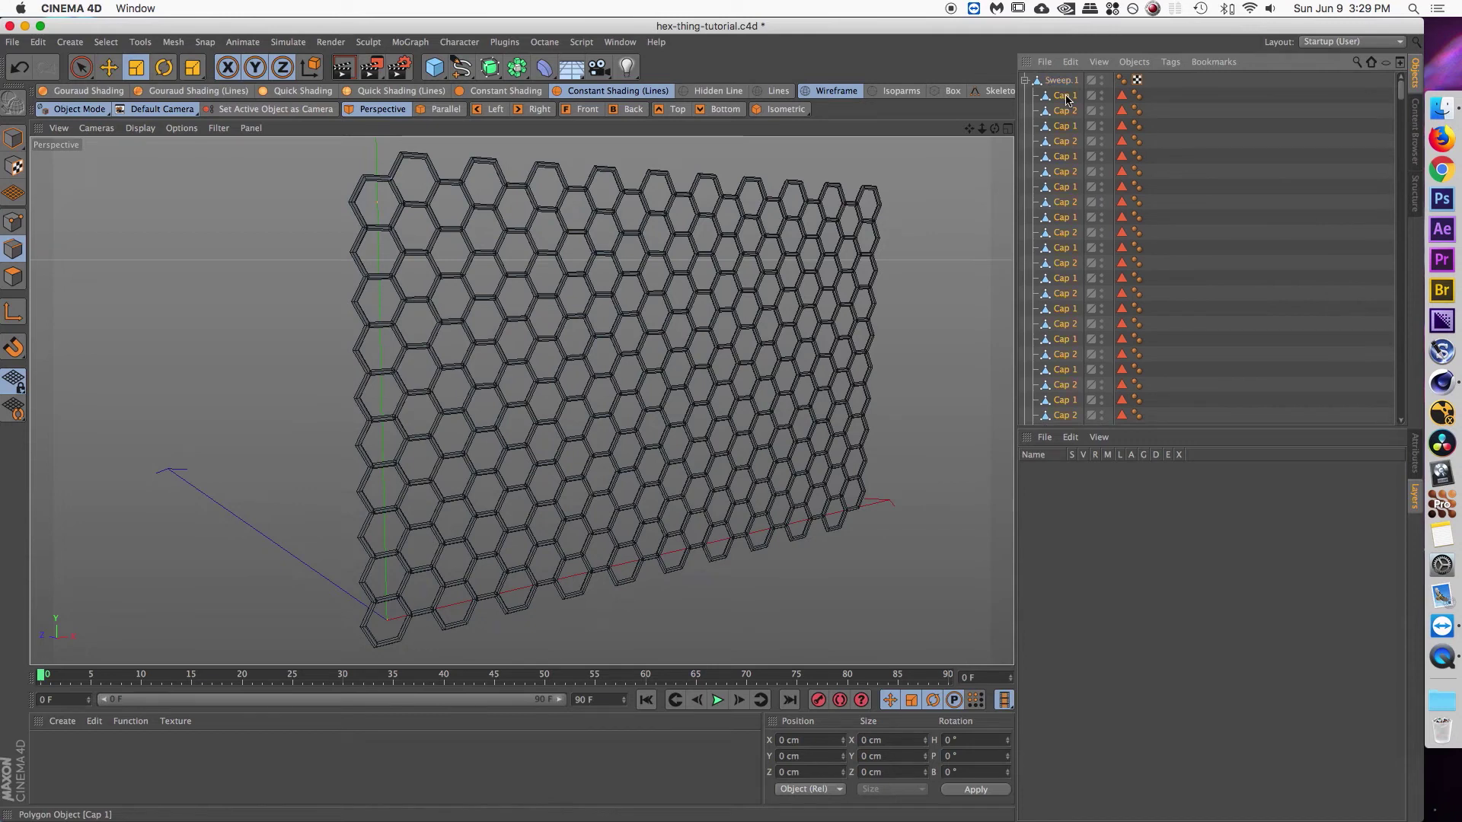
key(Delete)
mouse_move(594, 207)
alt+right_down()
mouse_move(778, 172)
mouse_move(498, 242)
alt+right_up()
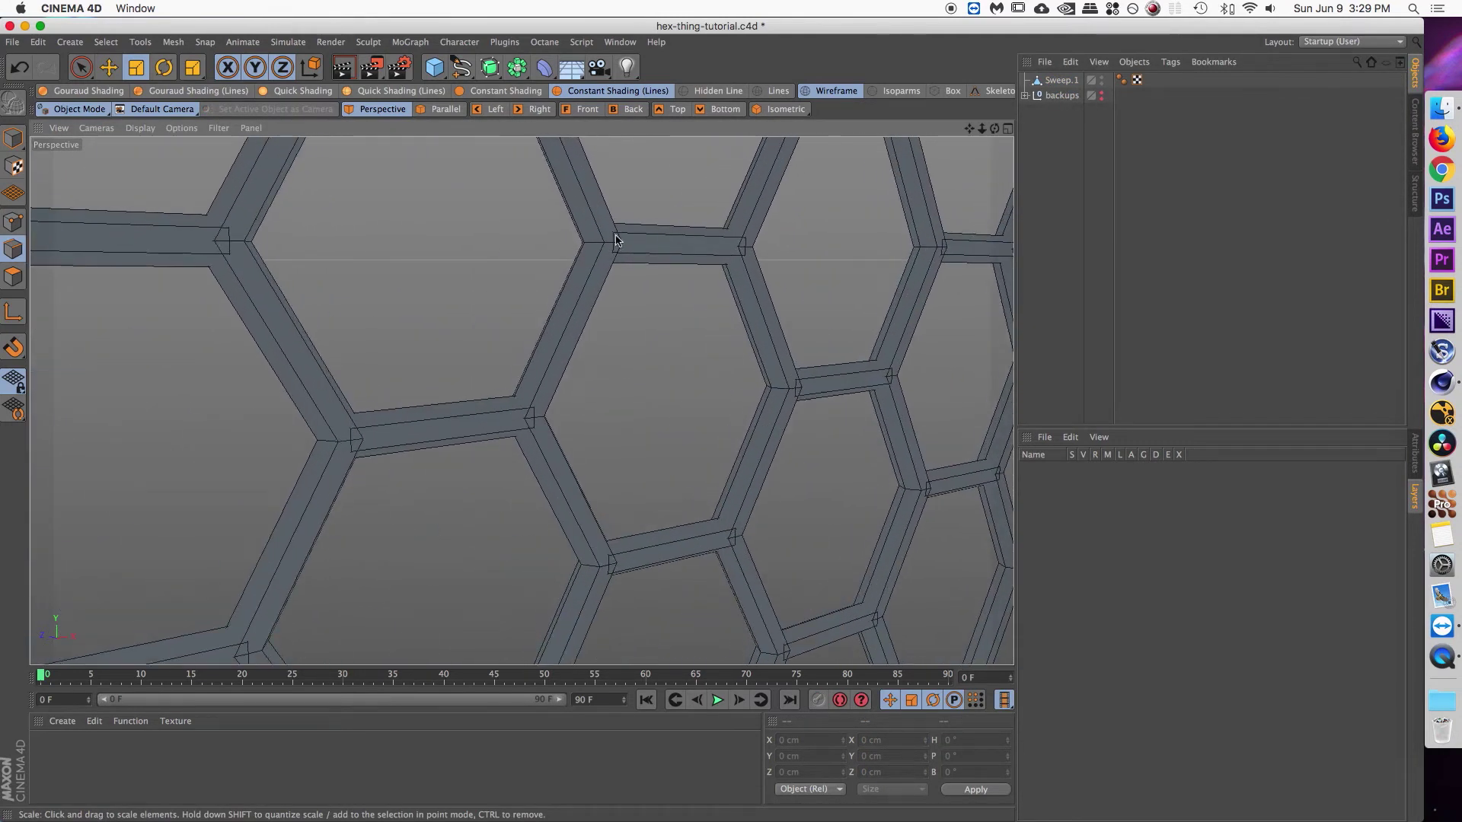
mouse_move(674, 281)
alt+right_down()
mouse_move(330, 383)
mouse_move(462, 347)
alt+right_up()
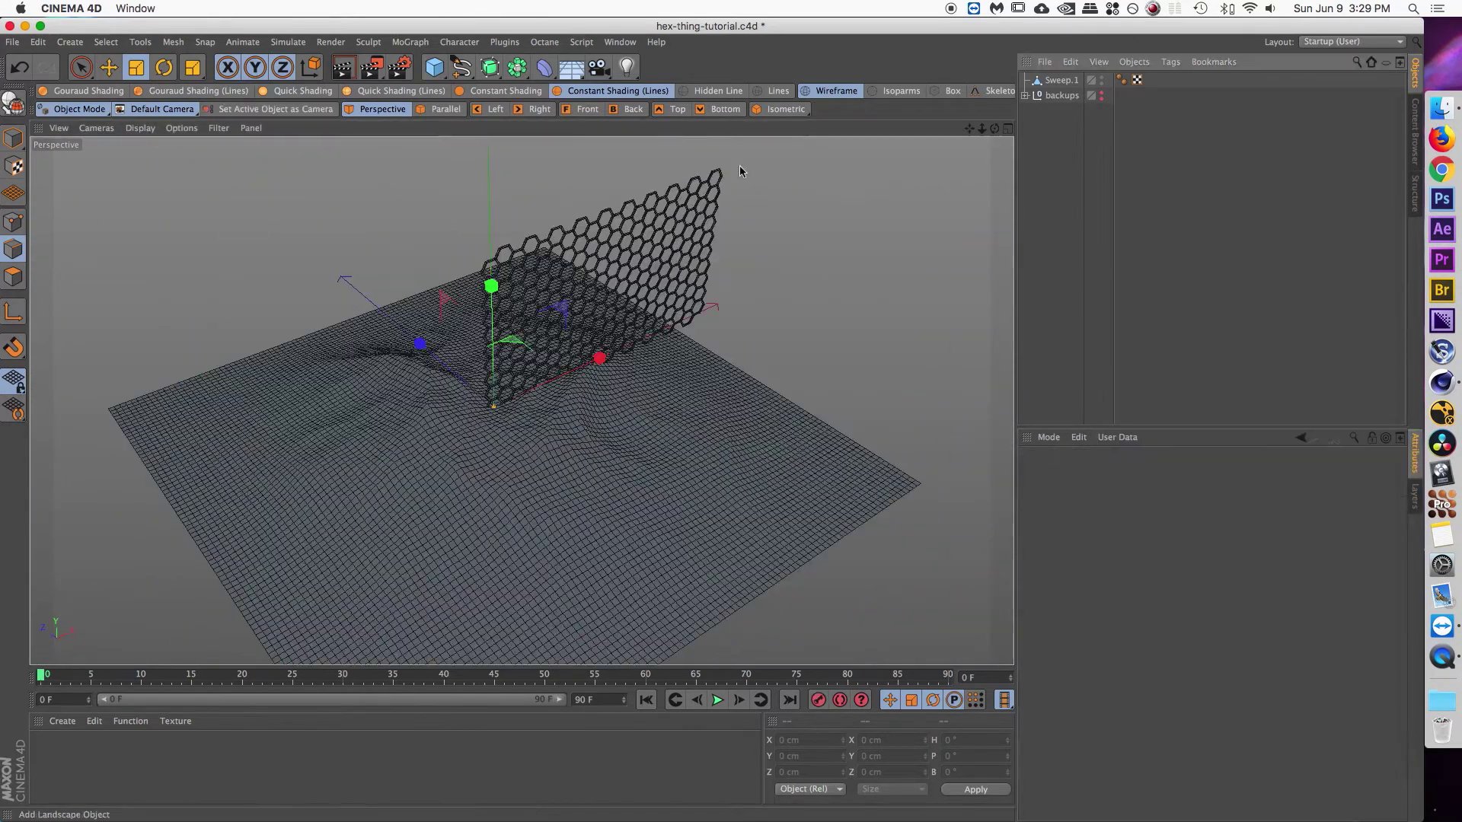
- Set Landscape Width Segments to 20, the next field to 3, and disable Borders At Sea Level
click(1148, 523)
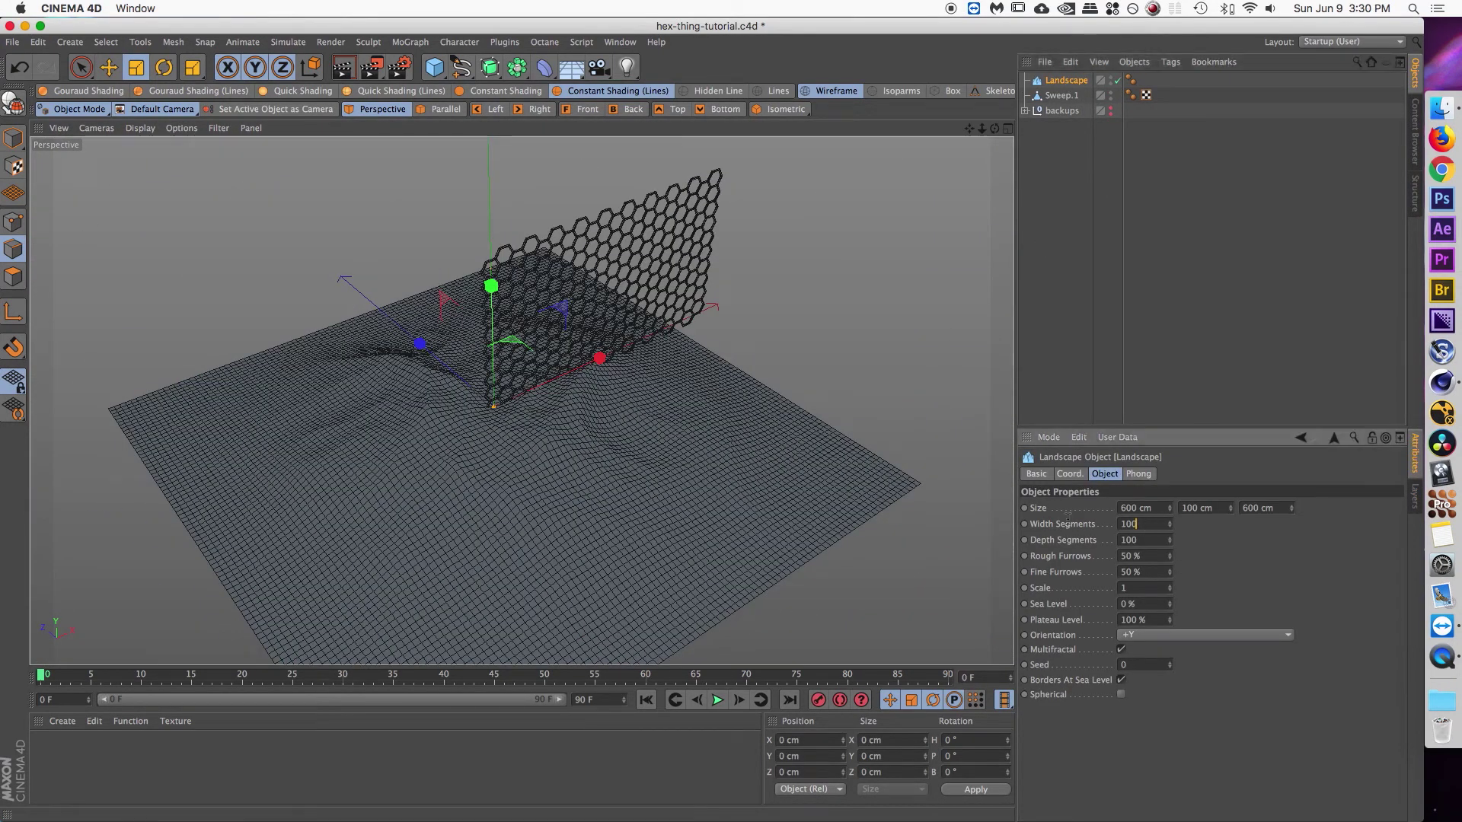
text(20)
key(Tab)
text(3)
drag(584, 450, 495, 367)
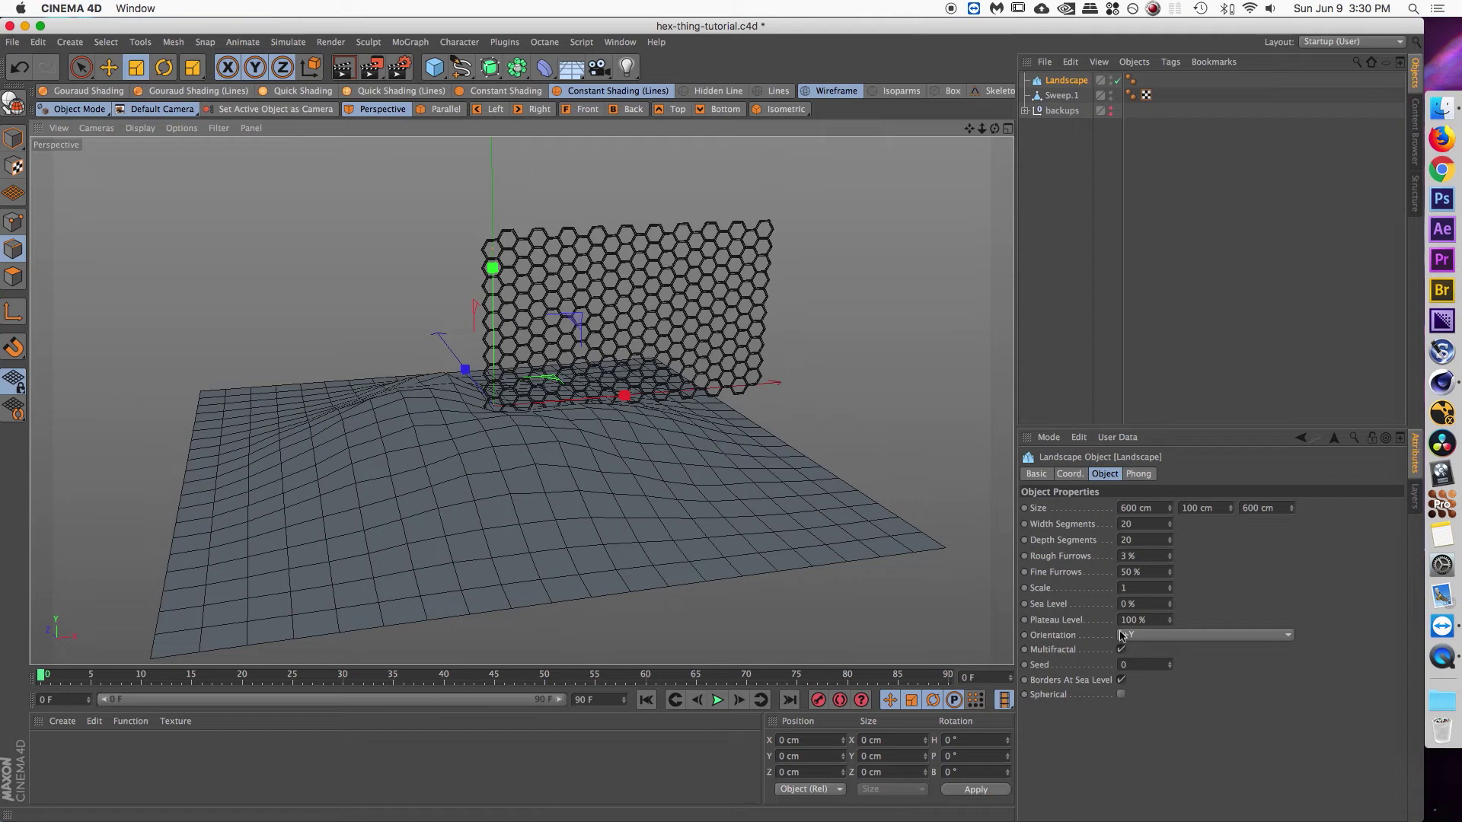
click(1121, 680)
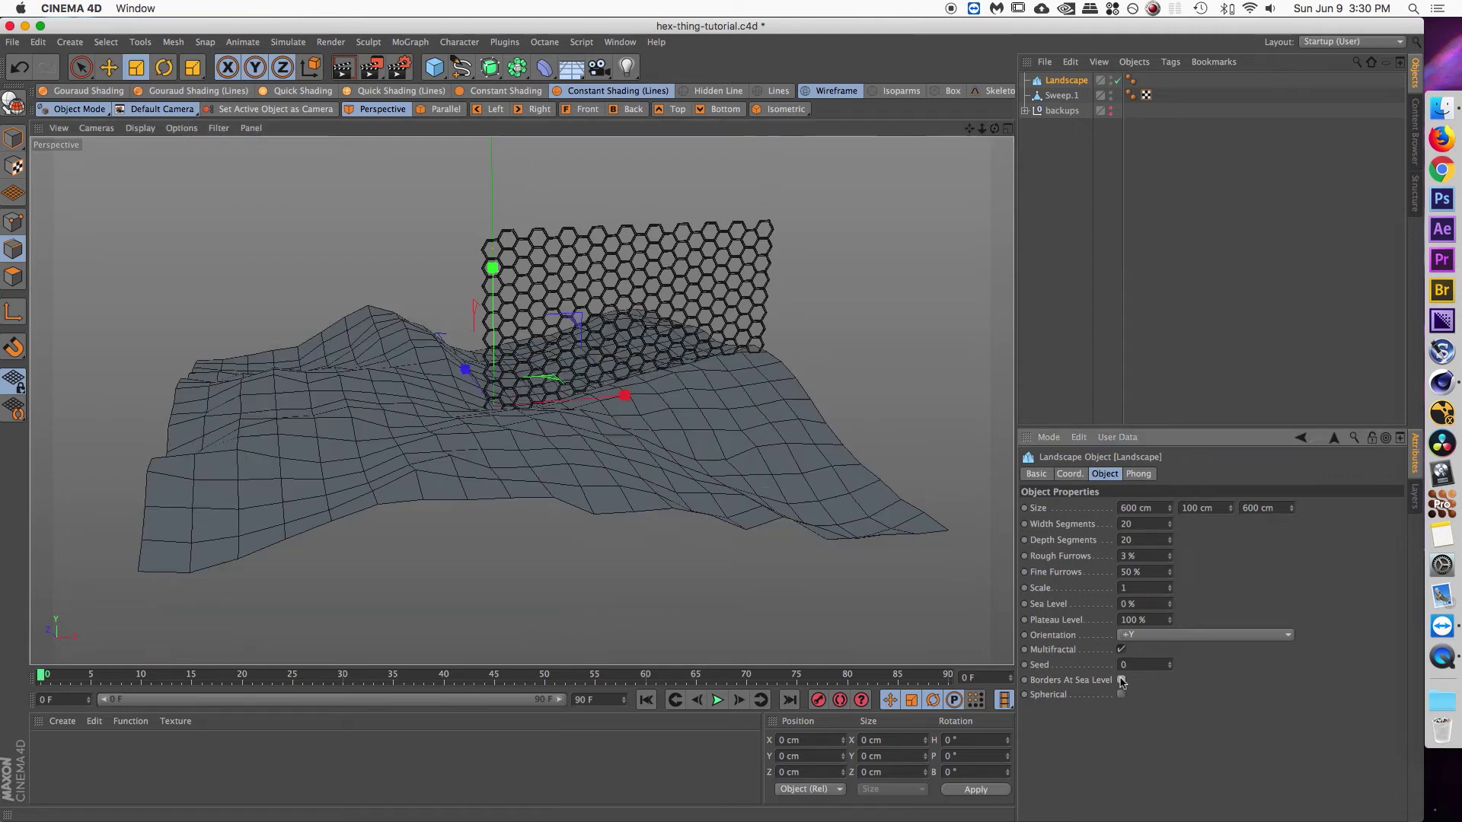
alt+drag(685, 381, 654, 467)
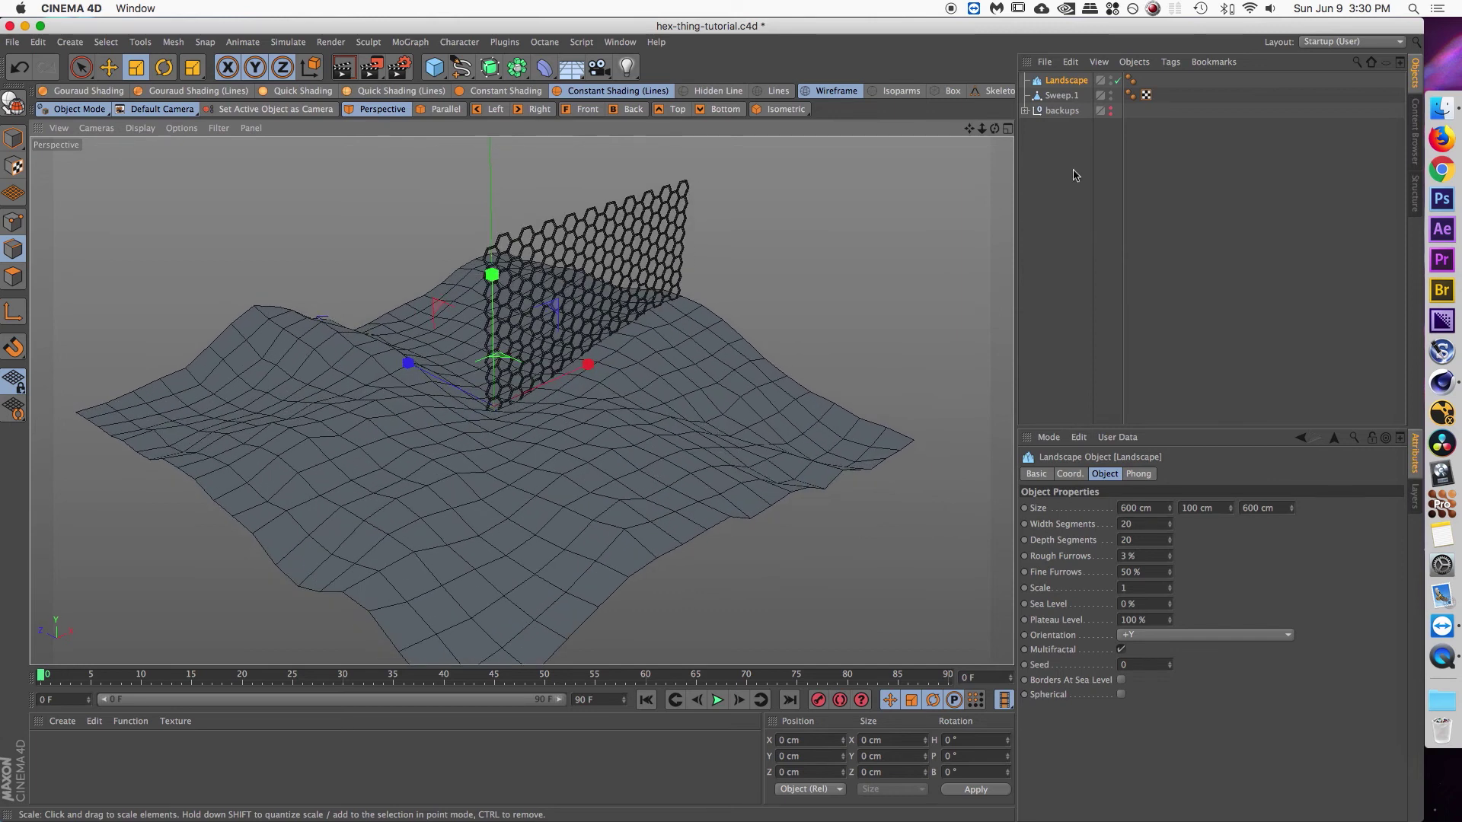
click(1073, 171)
- Add a Surface deformer under Sweep.1 with Landscape as its target surface
drag(549, 71, 750, 221)
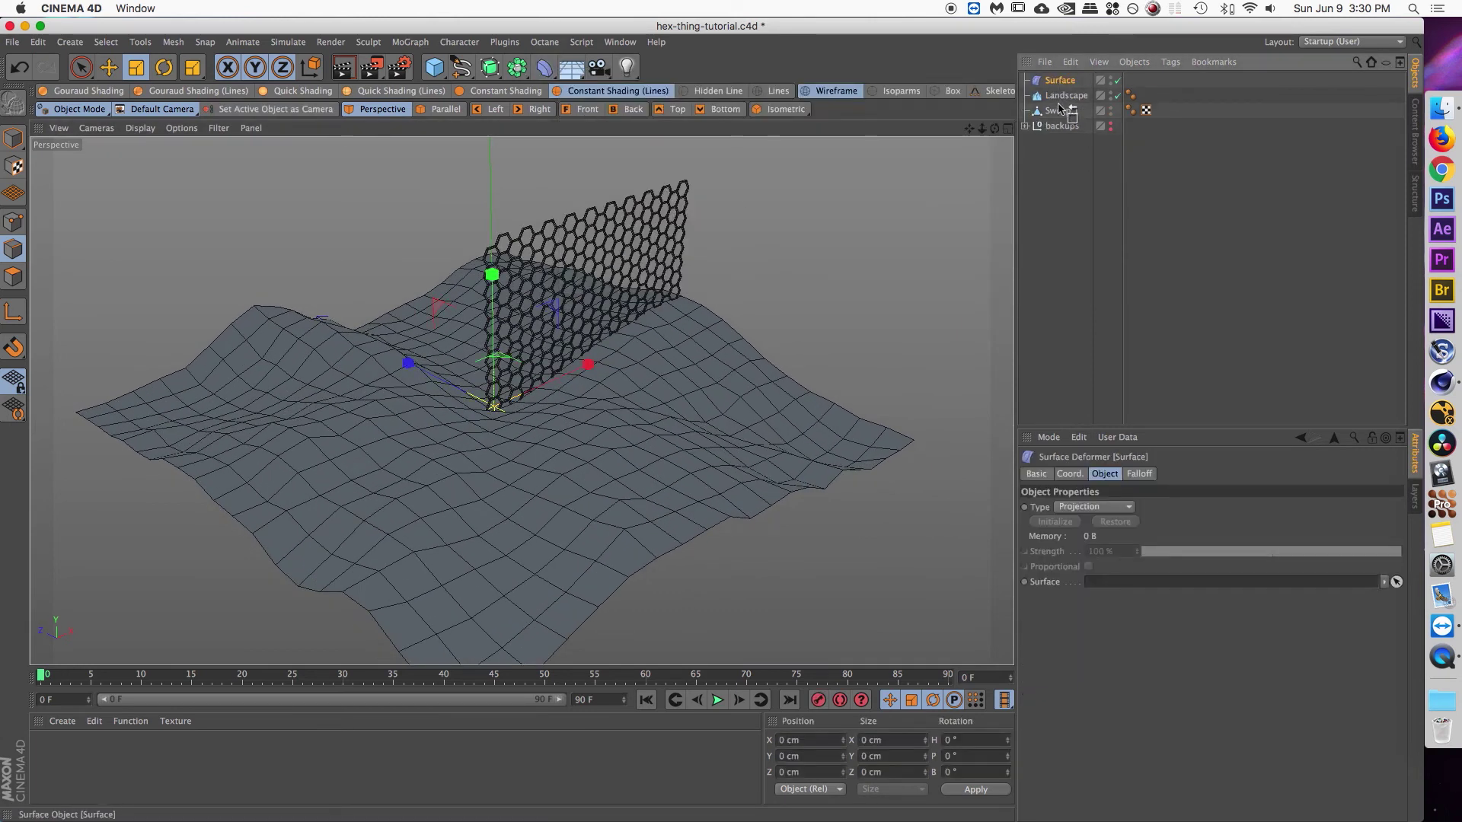
drag(1059, 108, 1058, 105)
click(1062, 112)
click(1056, 100)
click(1063, 98)
click(1069, 113)
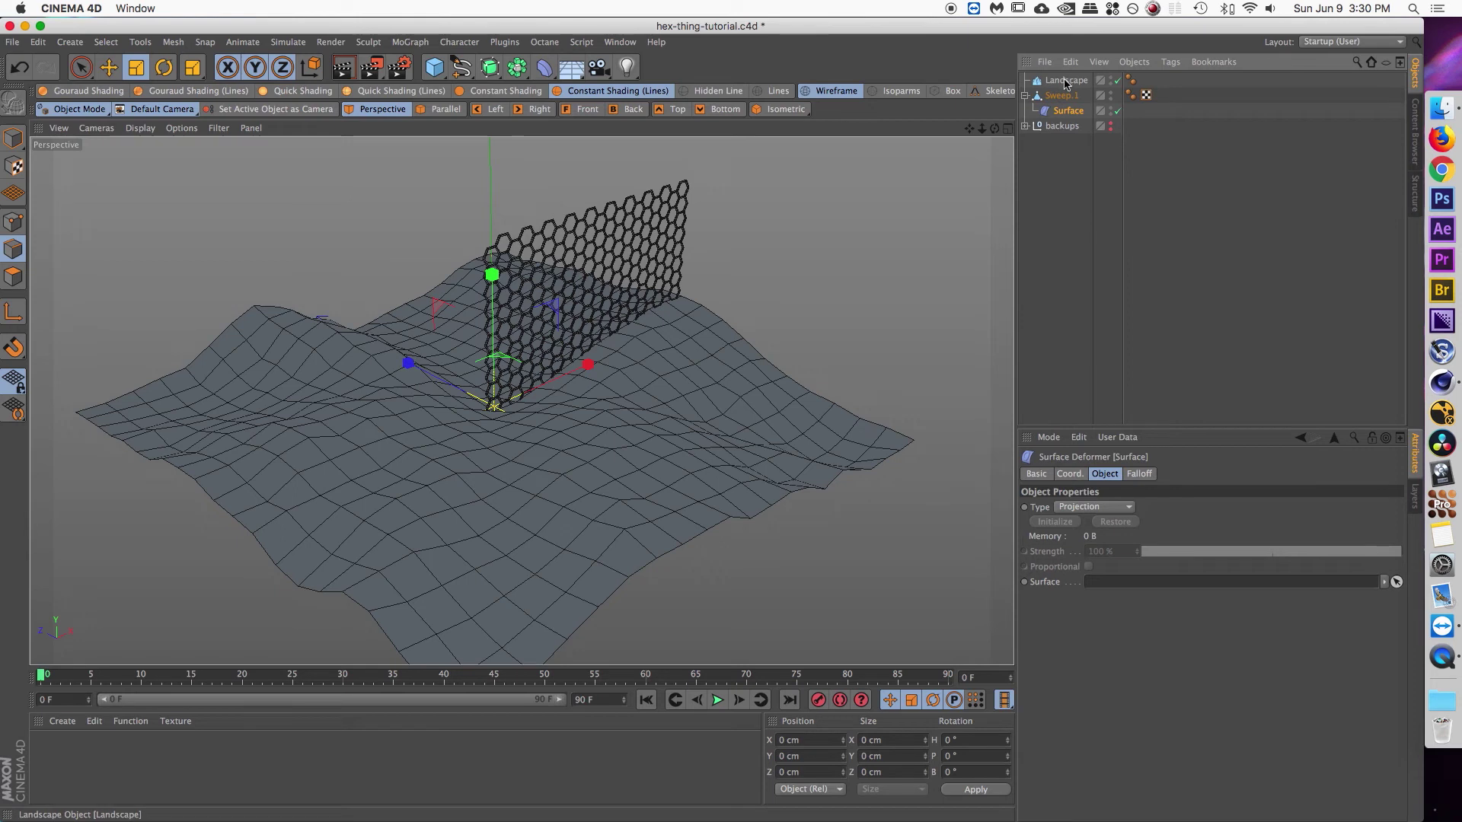
drag(1065, 84, 1070, 103)
- Set the Surface deformer to Mapping (U,V) on the XY plane and hide Landscape
click(1094, 508)
click(1093, 538)
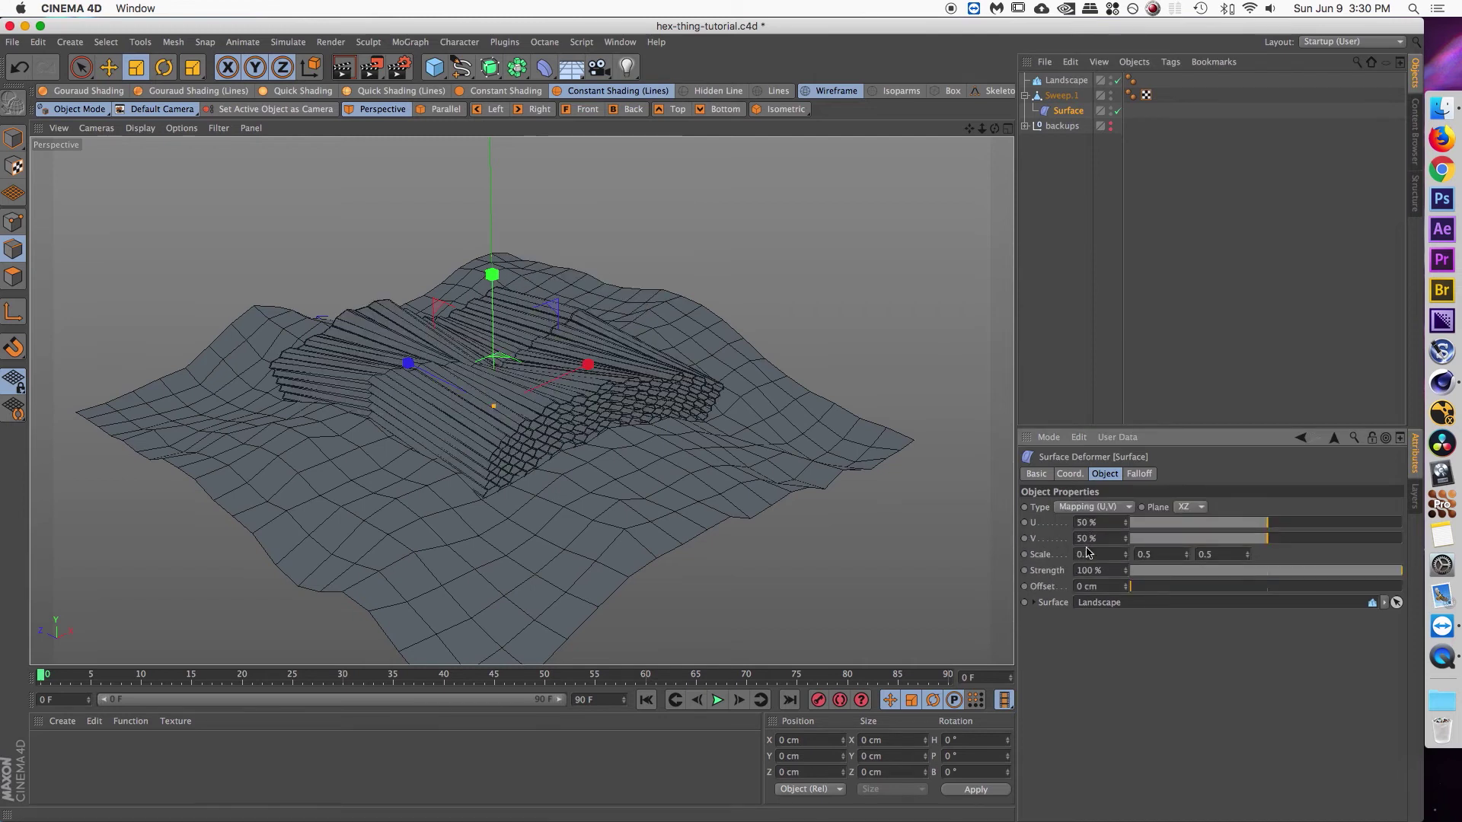
click(1197, 508)
click(1185, 522)
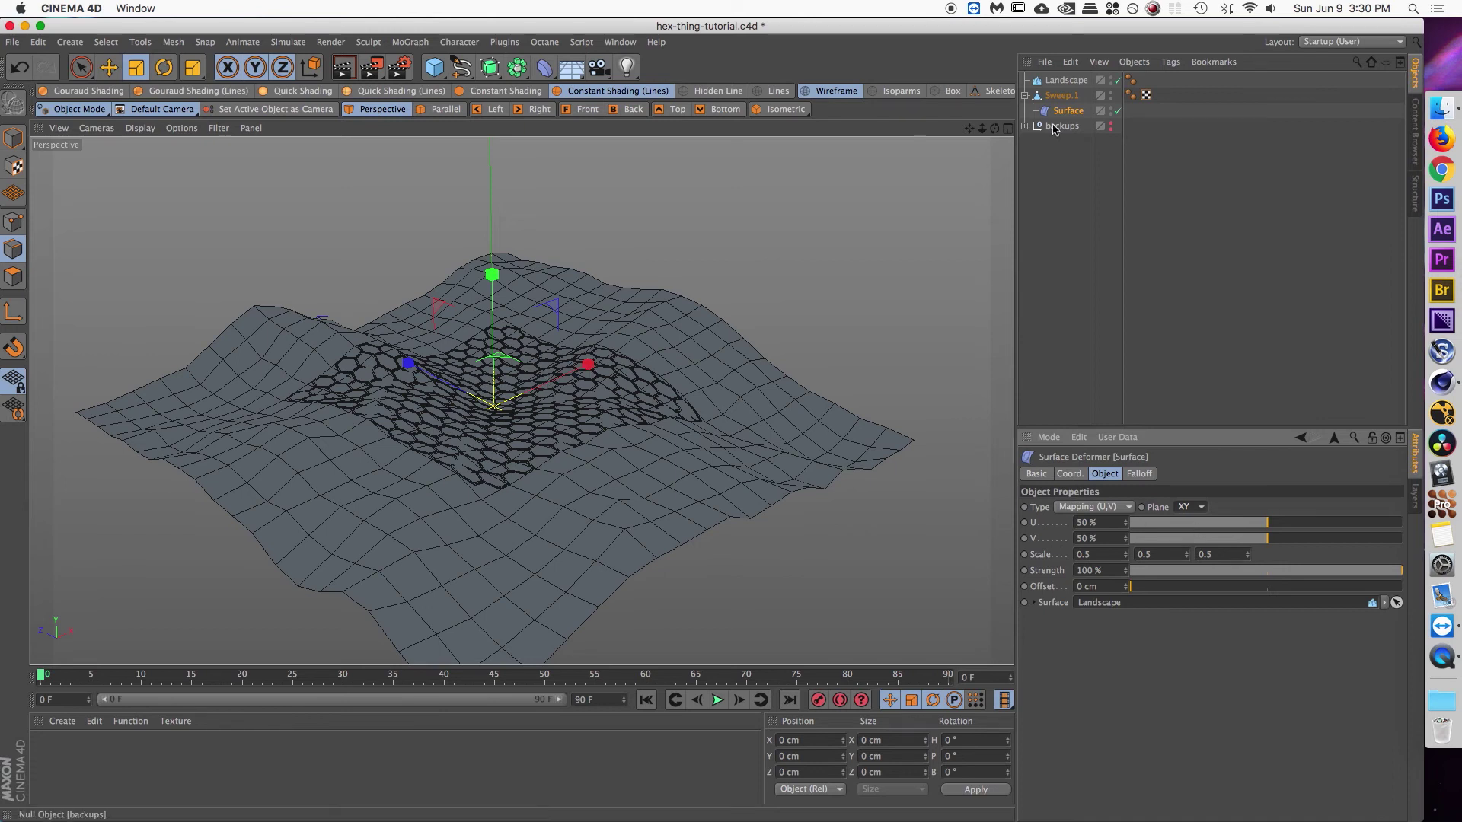
click(1110, 79)
click(1110, 78)
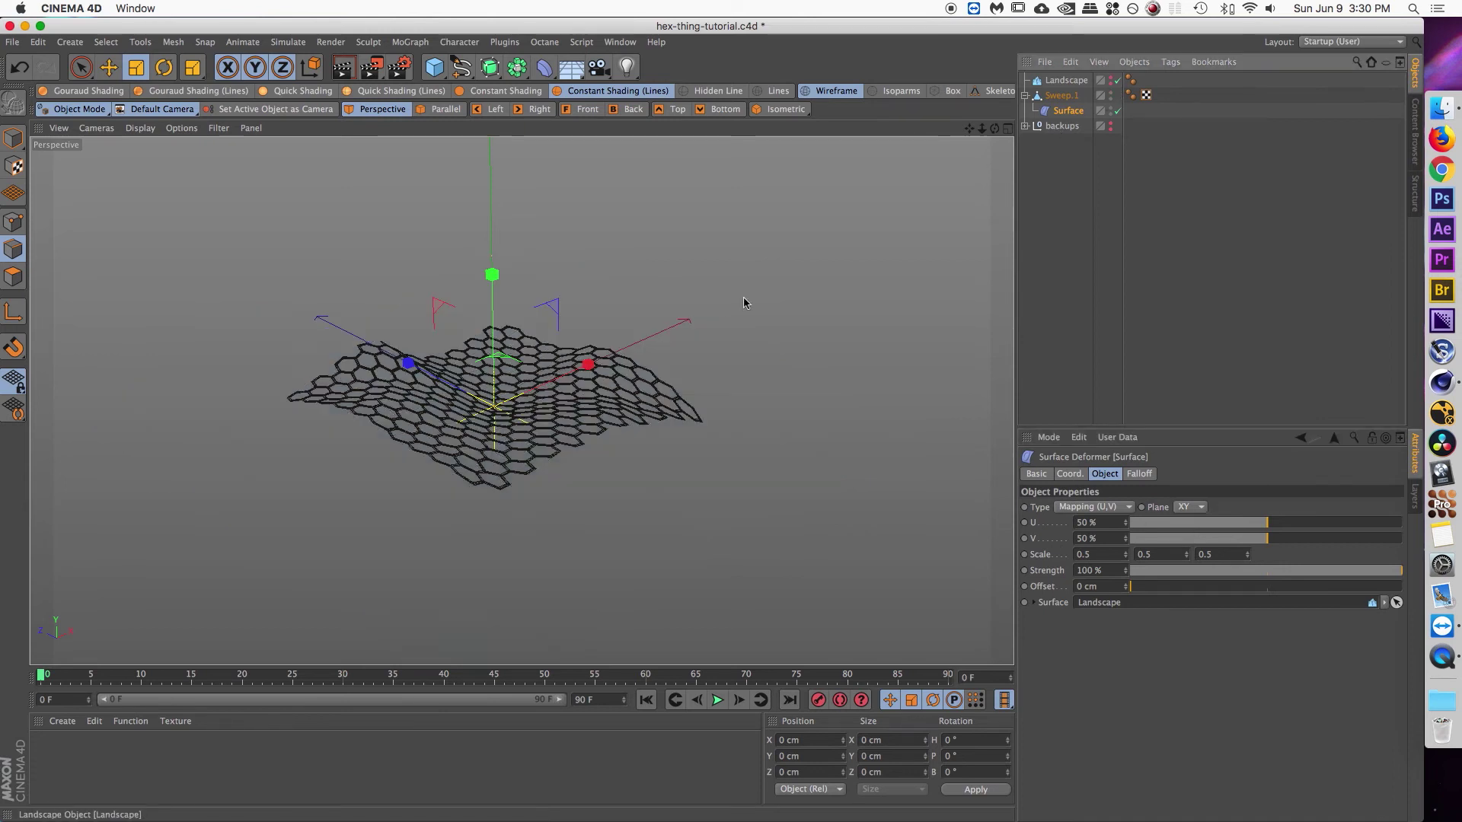
- Enter 0.72, 0.58 and 1 as the Surface deformer's Scale values to widen the draped honeycomb
scroll(744, 303, up, 6)
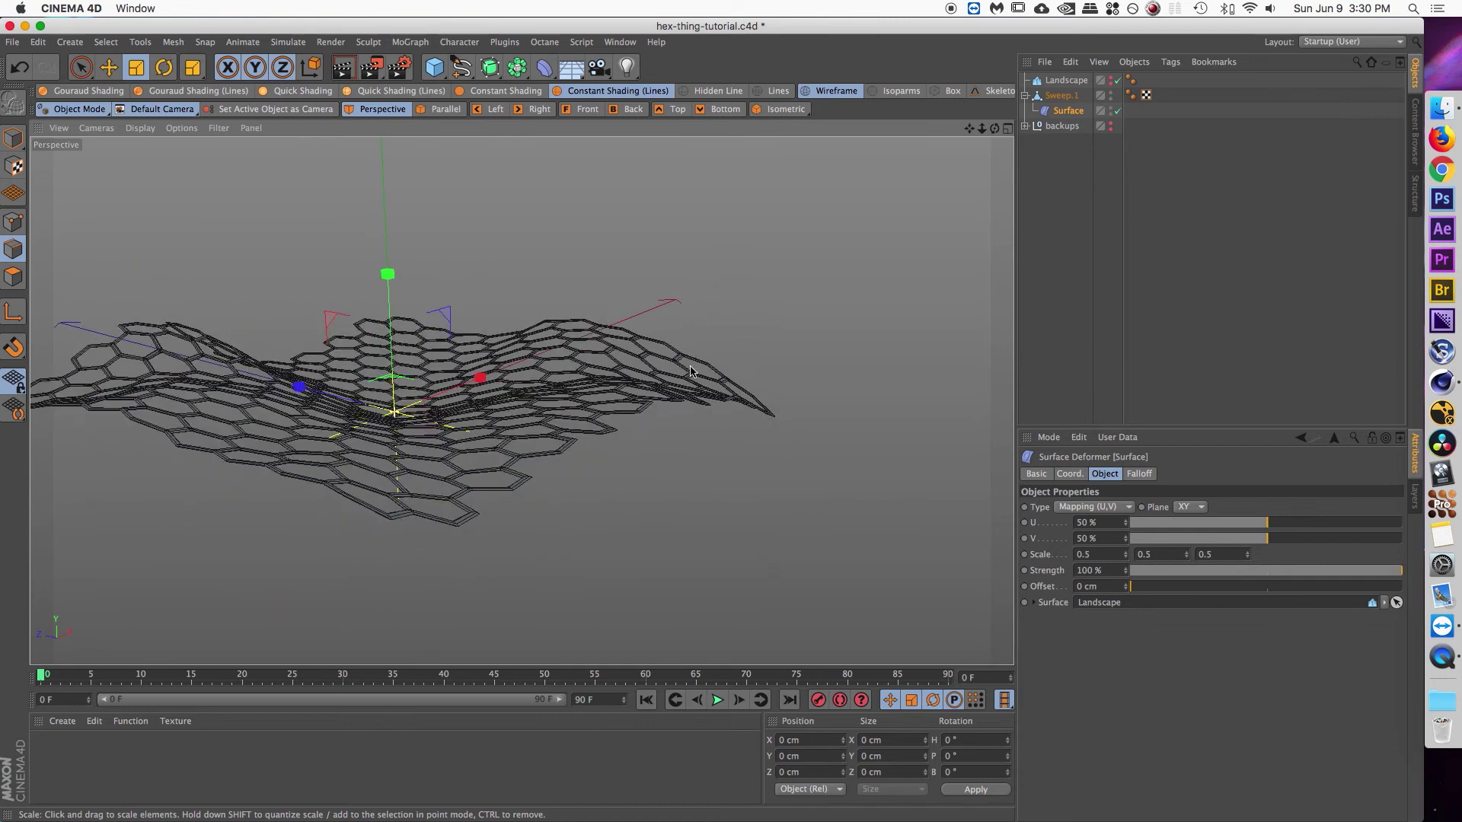
alt+drag(690, 371, 676, 350)
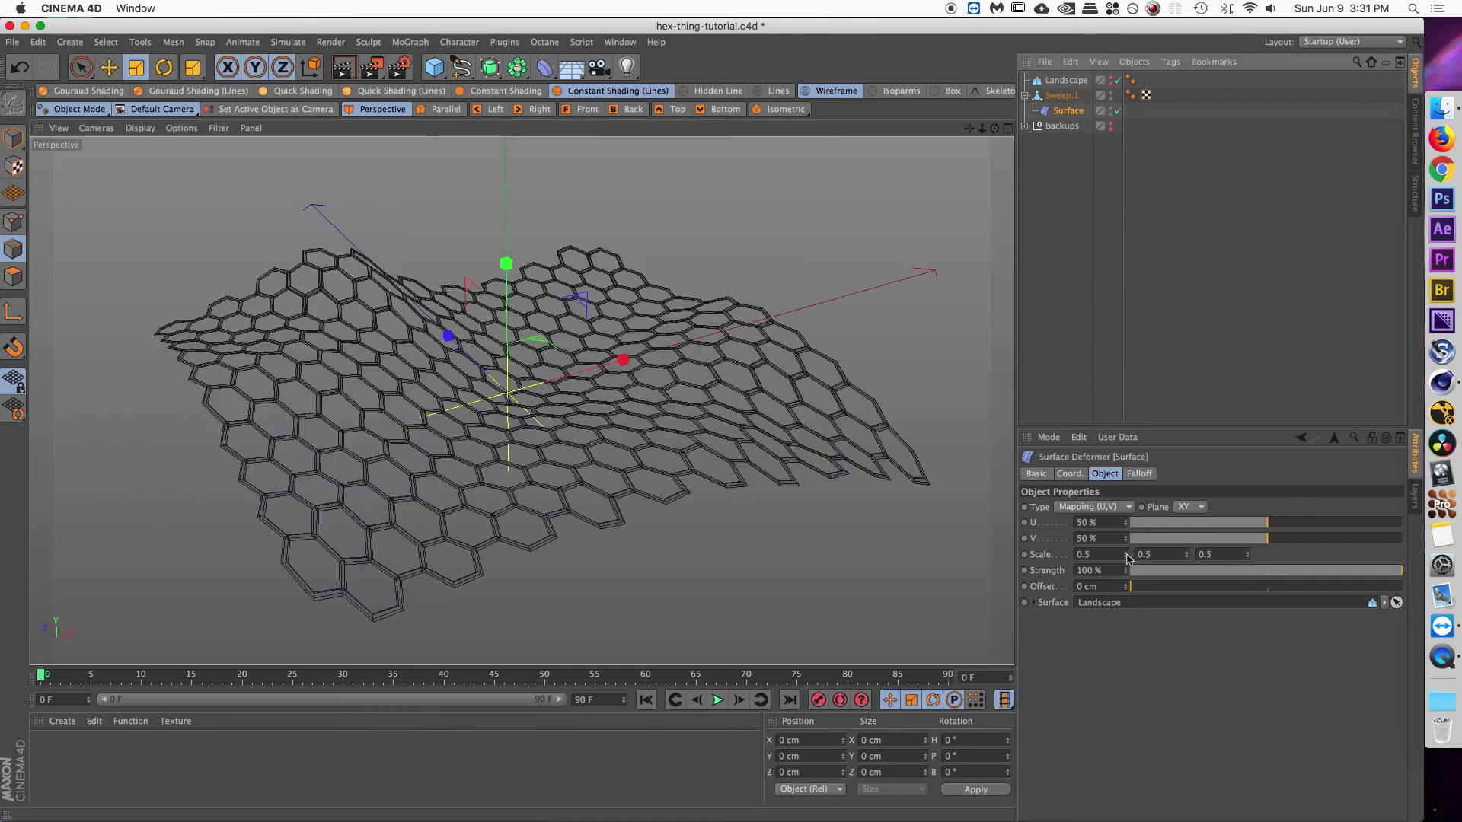
drag(1126, 555, 1240, 555)
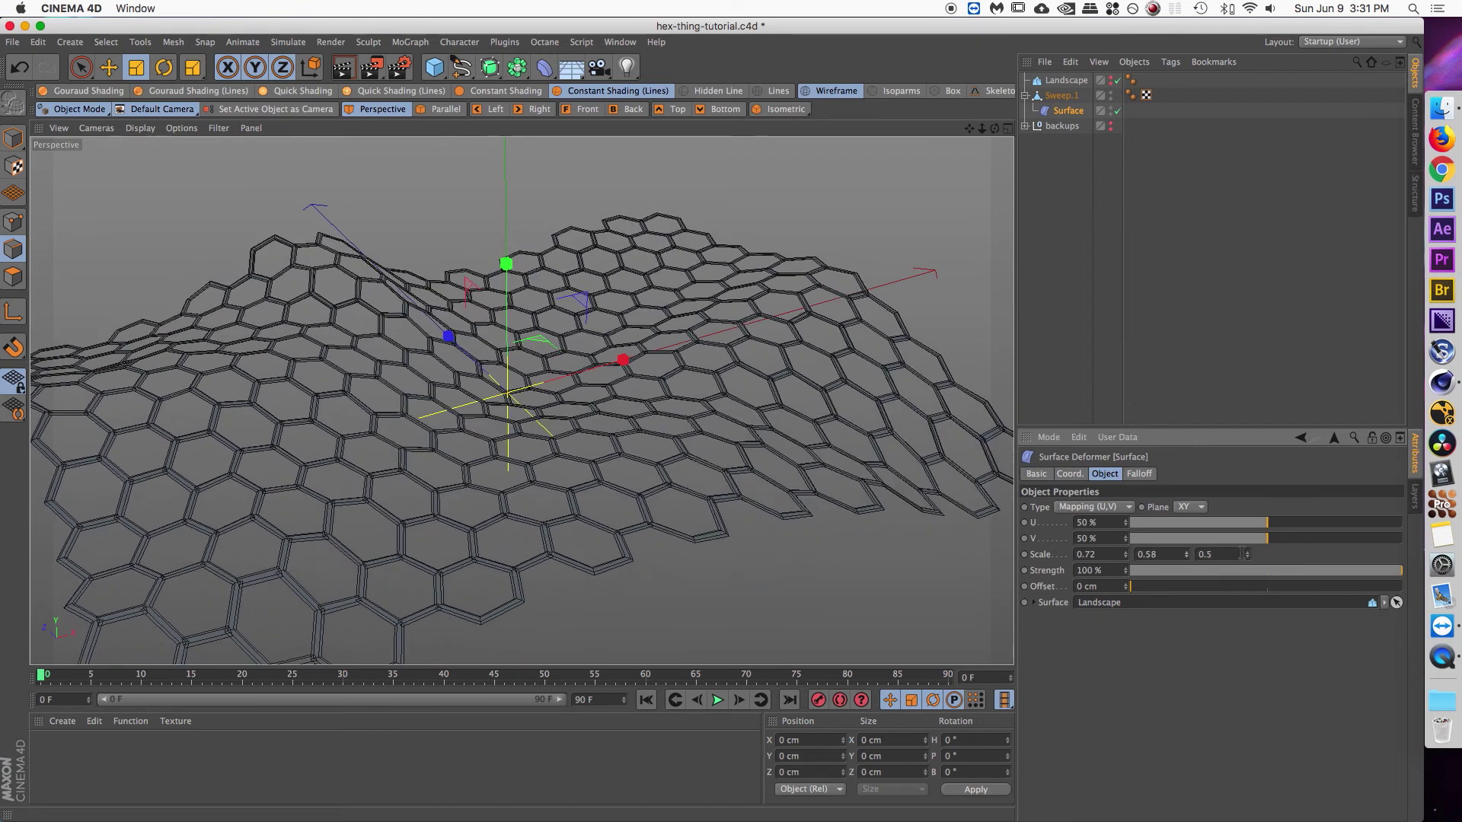
alt+drag(875, 498, 934, 495)
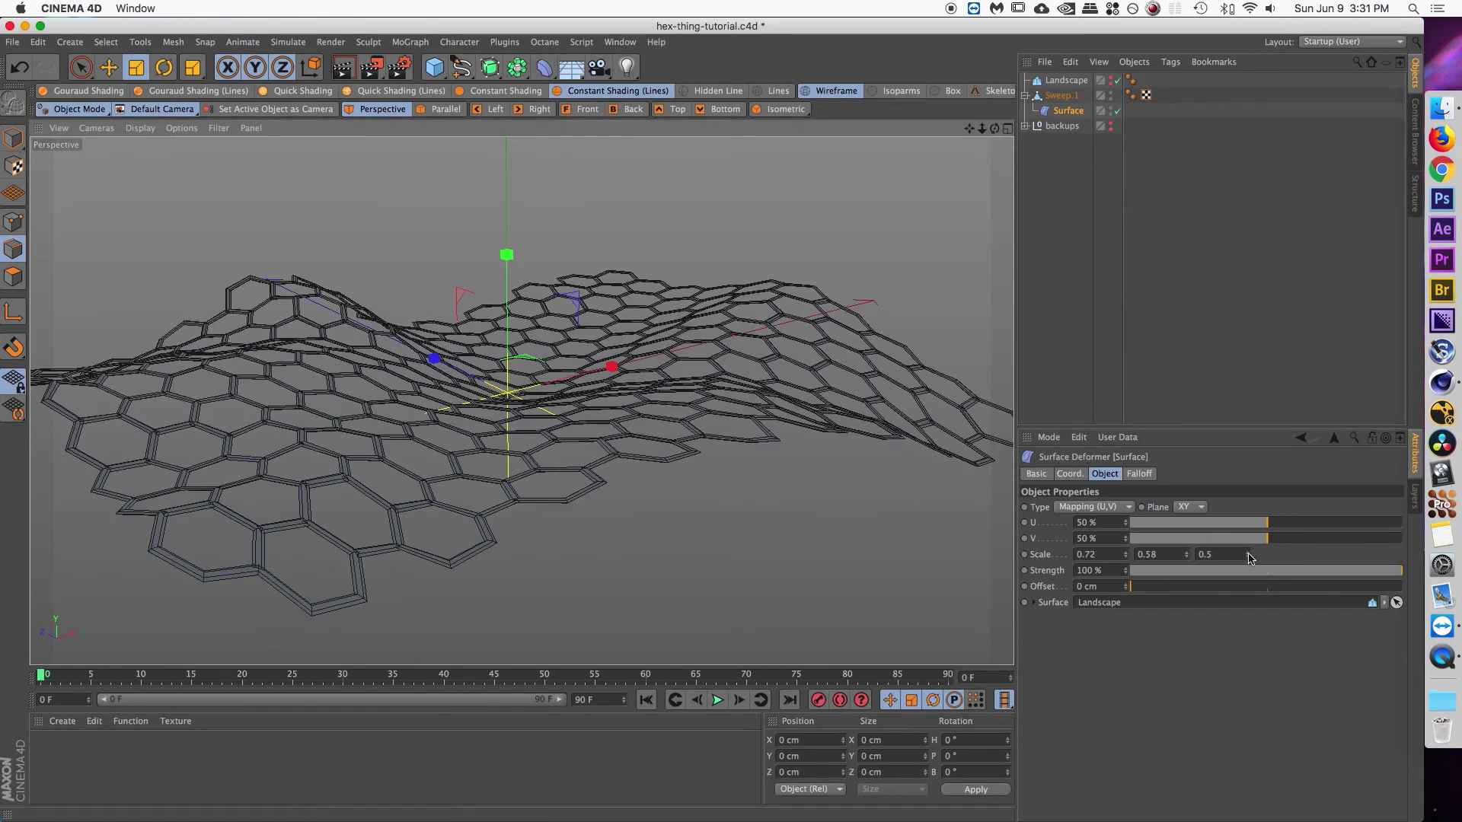
drag(1250, 559, 1249, 527)
key(Return)
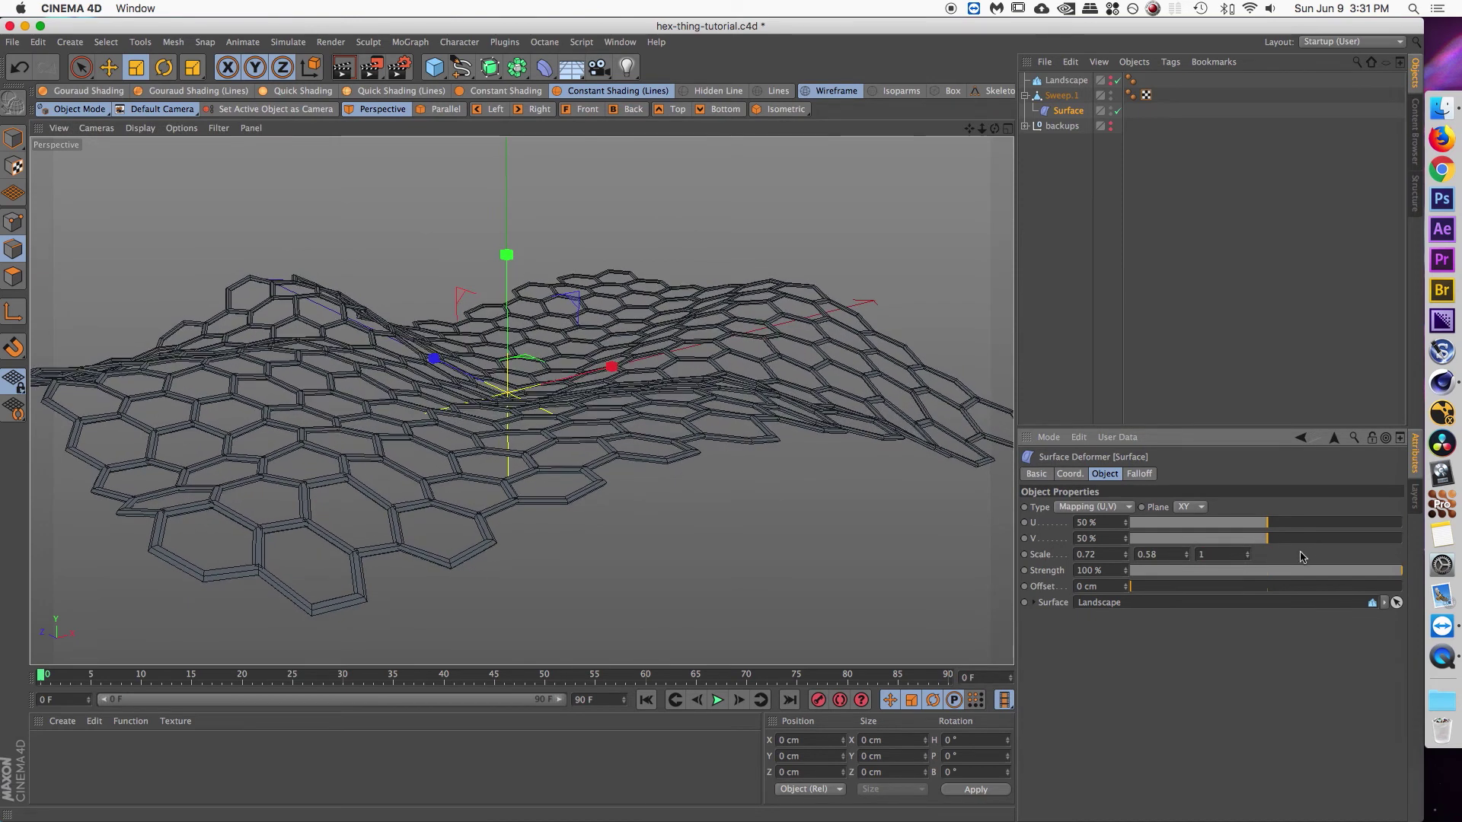
alt+drag(492, 494, 496, 421)
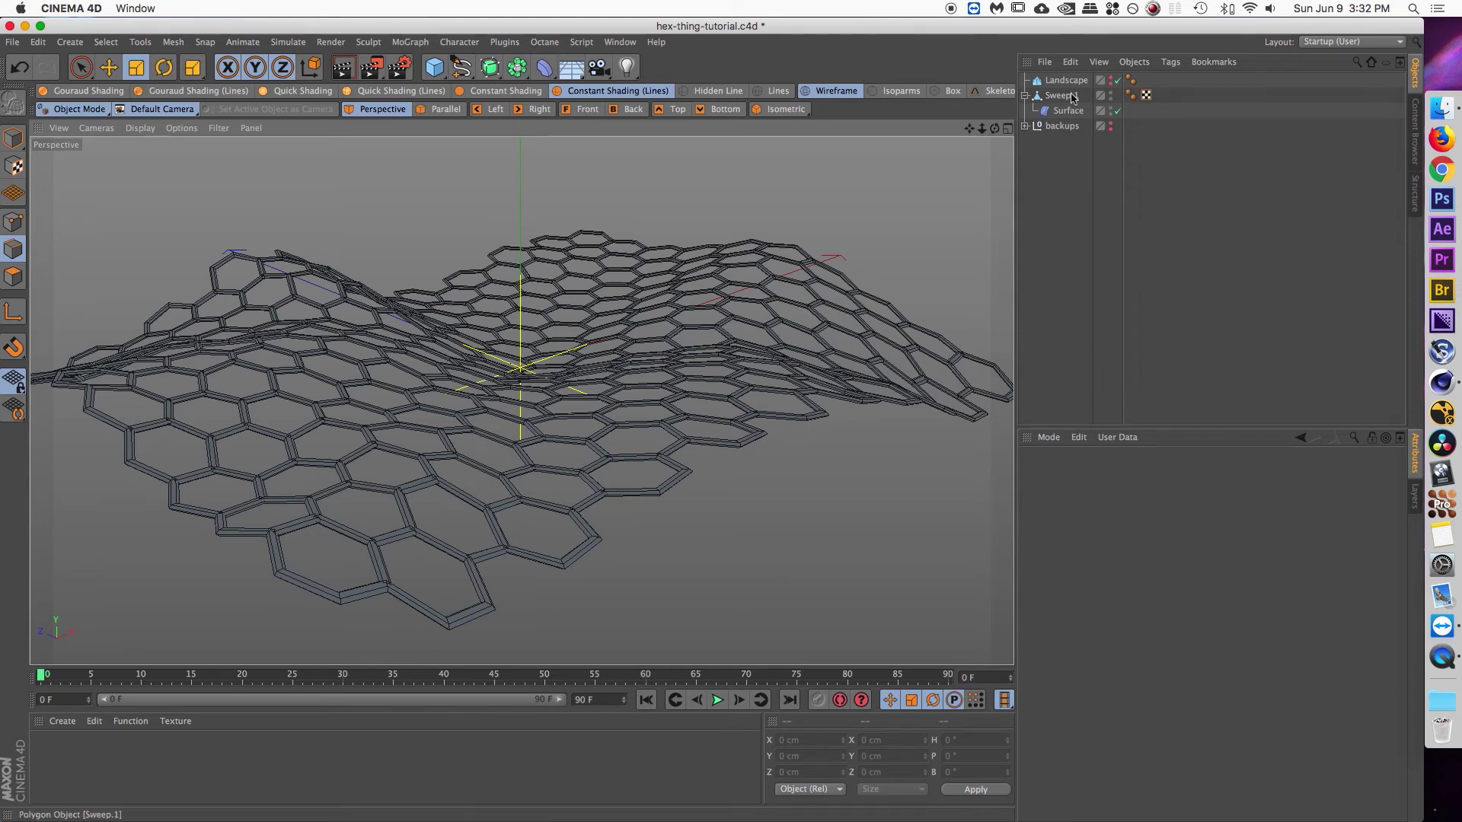
- Add a Formula deformer as a child of Landscape and raise its Size Y to 127 cm
click(1066, 81)
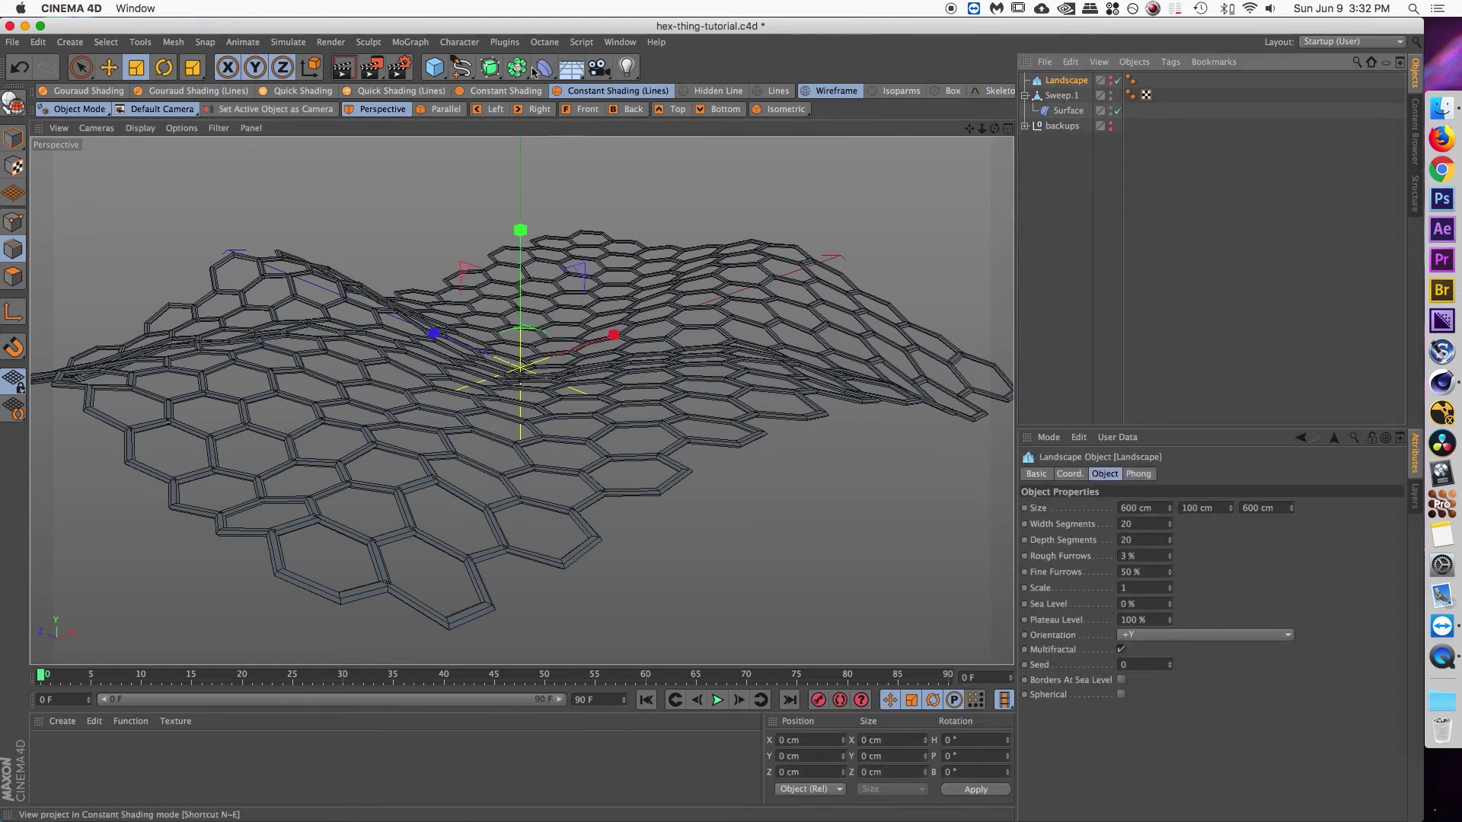
click(545, 68)
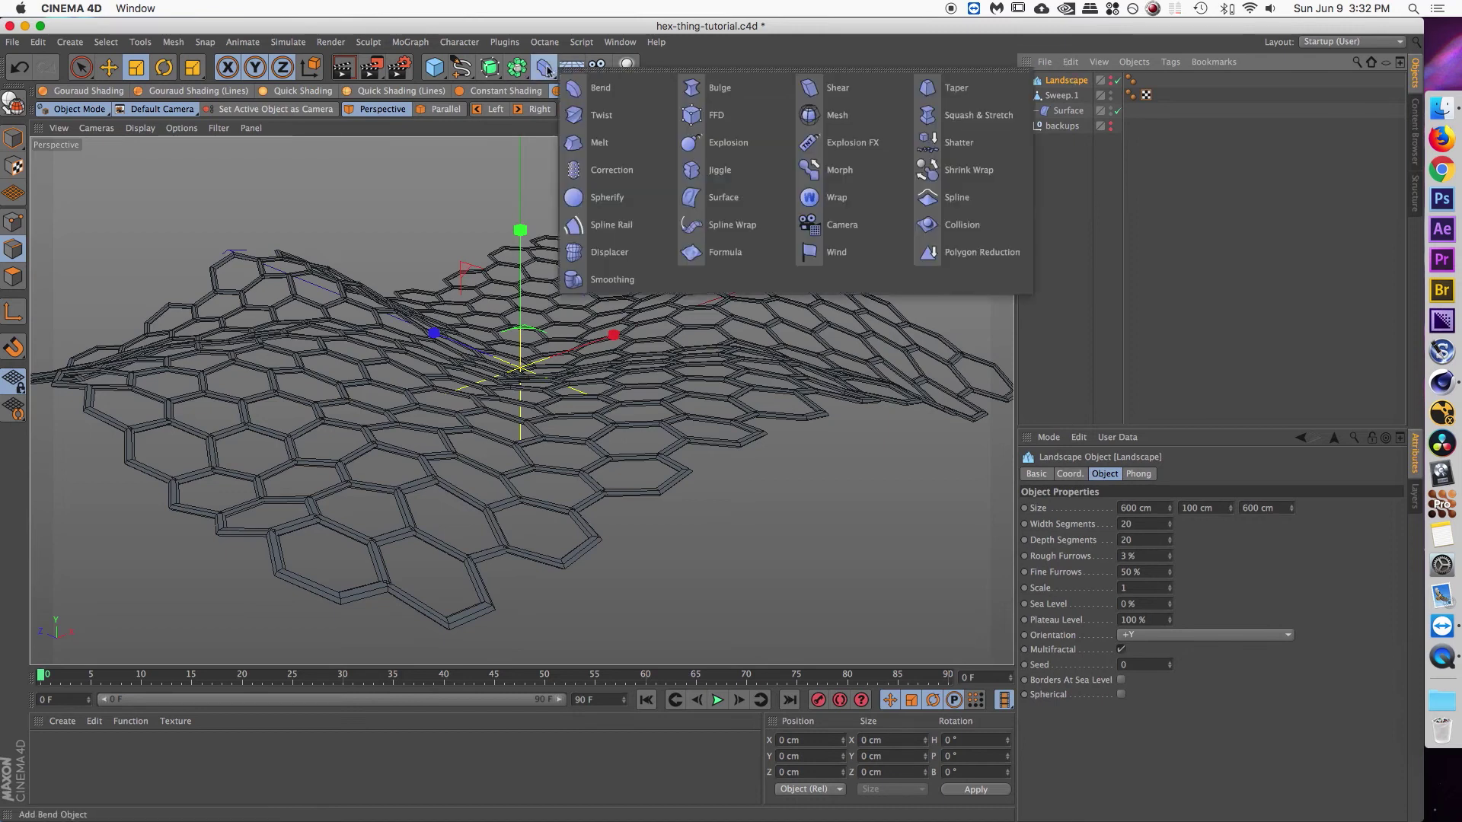
click(712, 252)
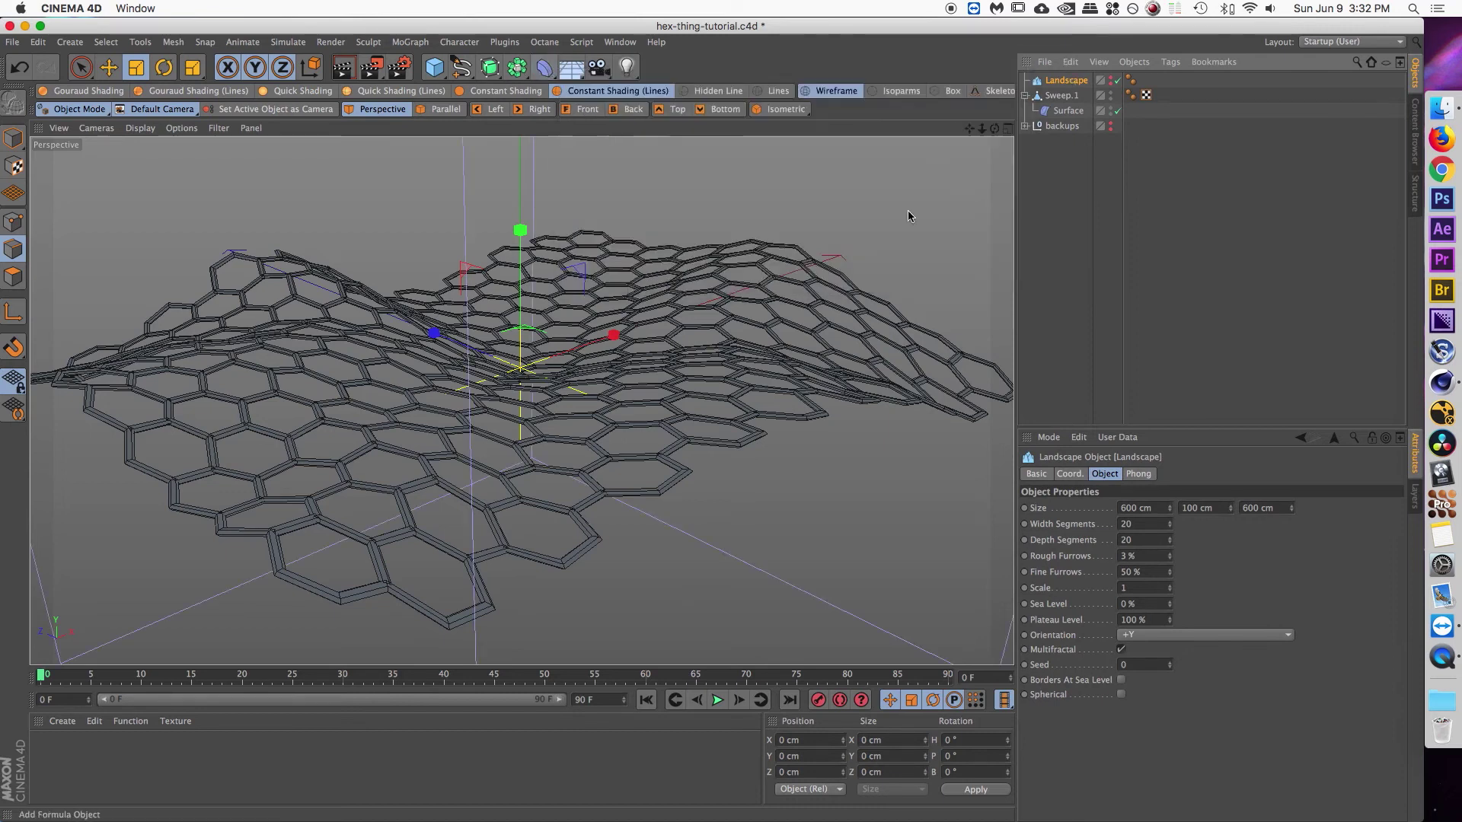
drag(1066, 99, 1066, 100)
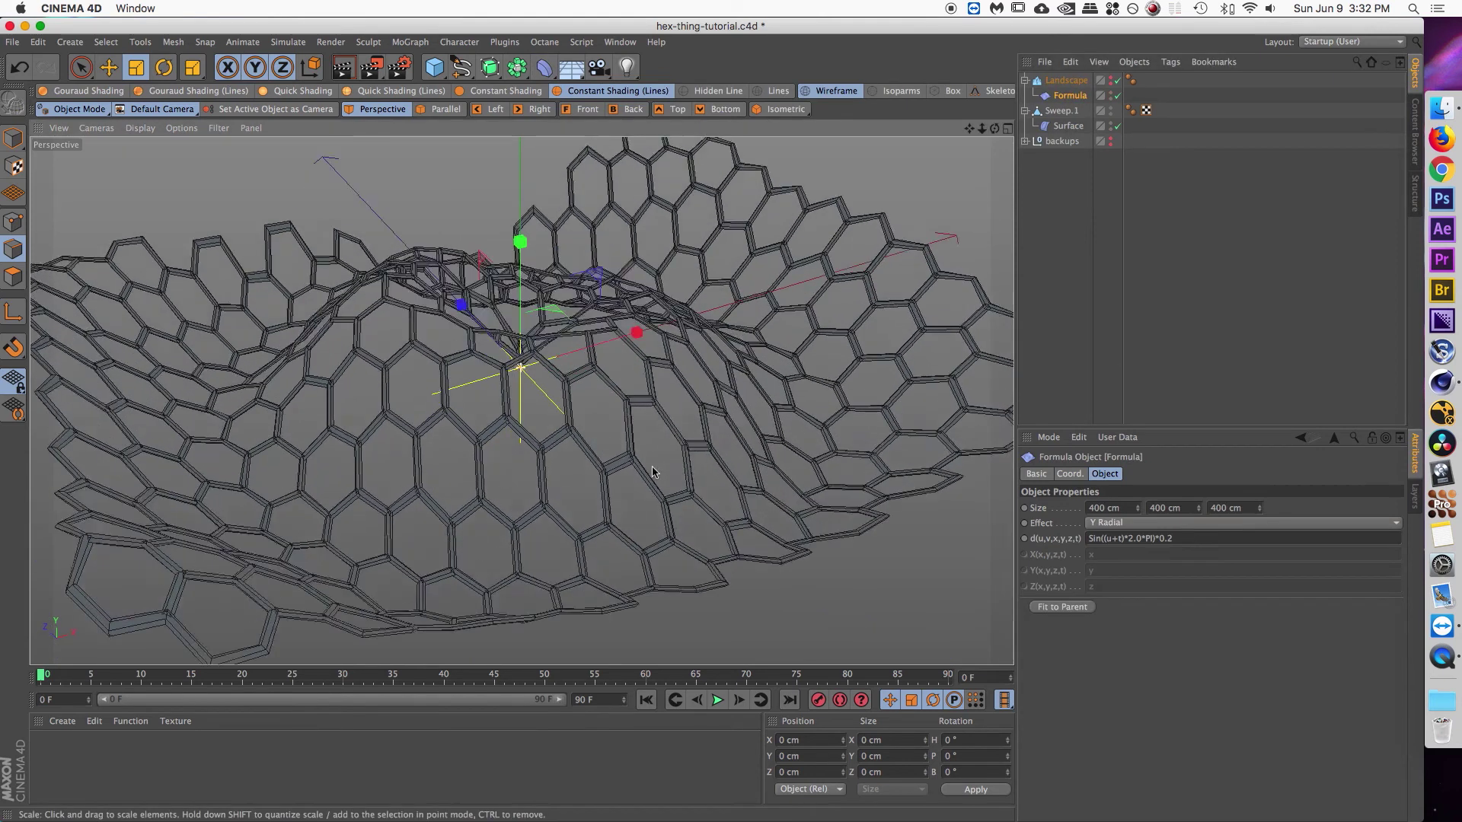
scroll(666, 411, down, 5)
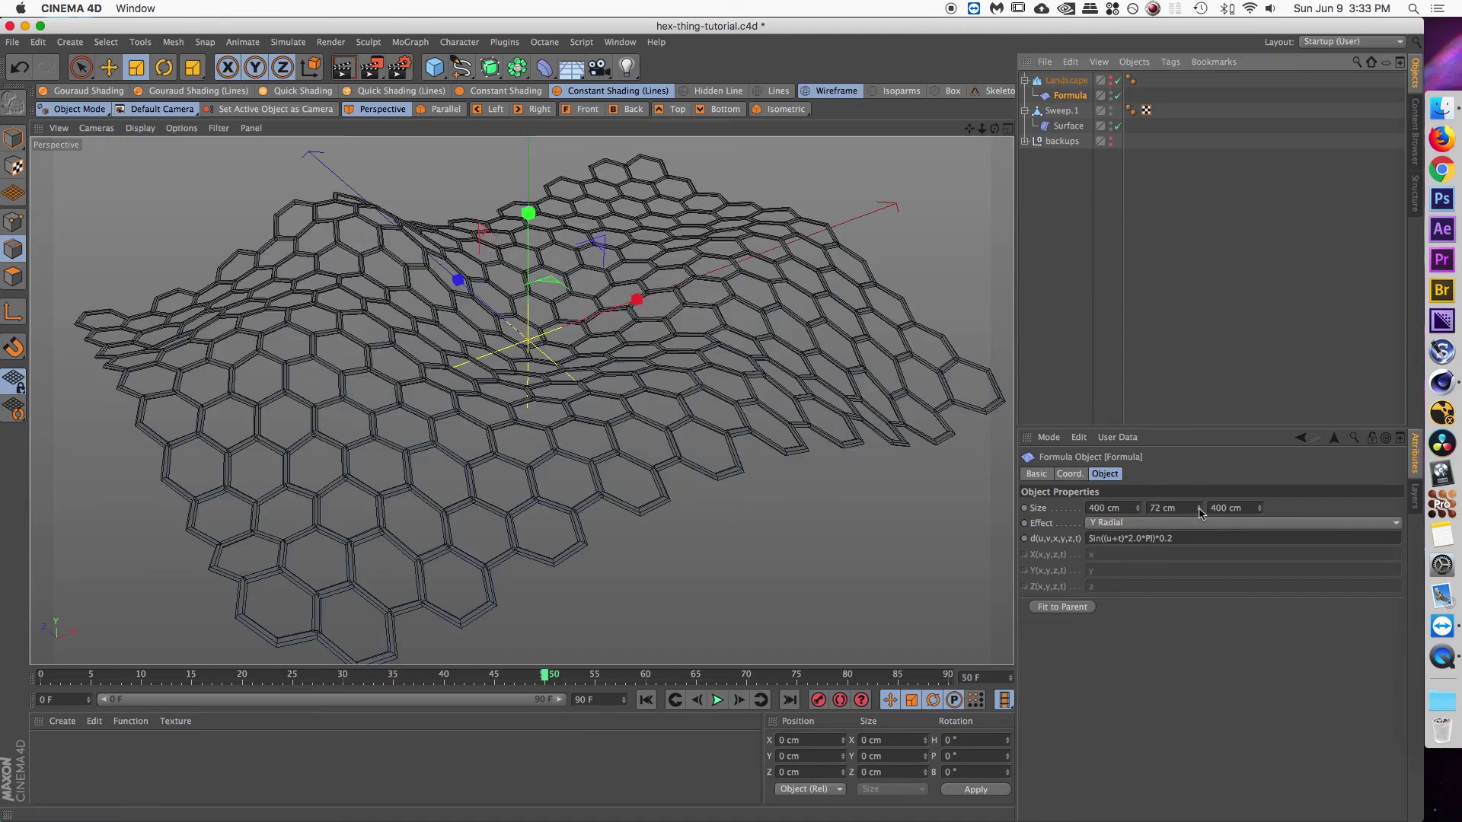
drag(1201, 512, 1200, 478)
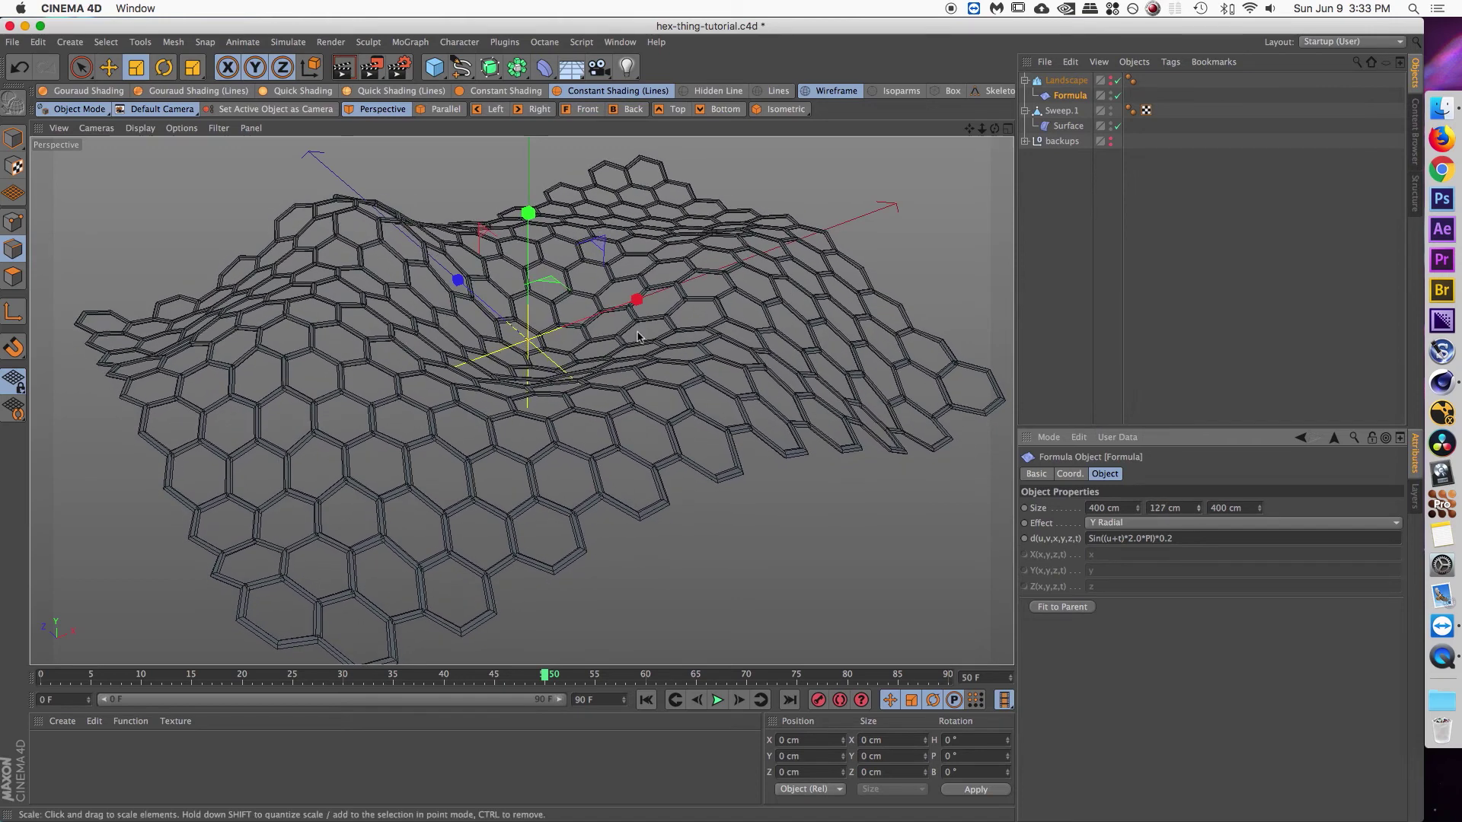
- Move the Formula deformer along X and play the timeline to preview the ripple
key(e)
drag(677, 300, 881, 191)
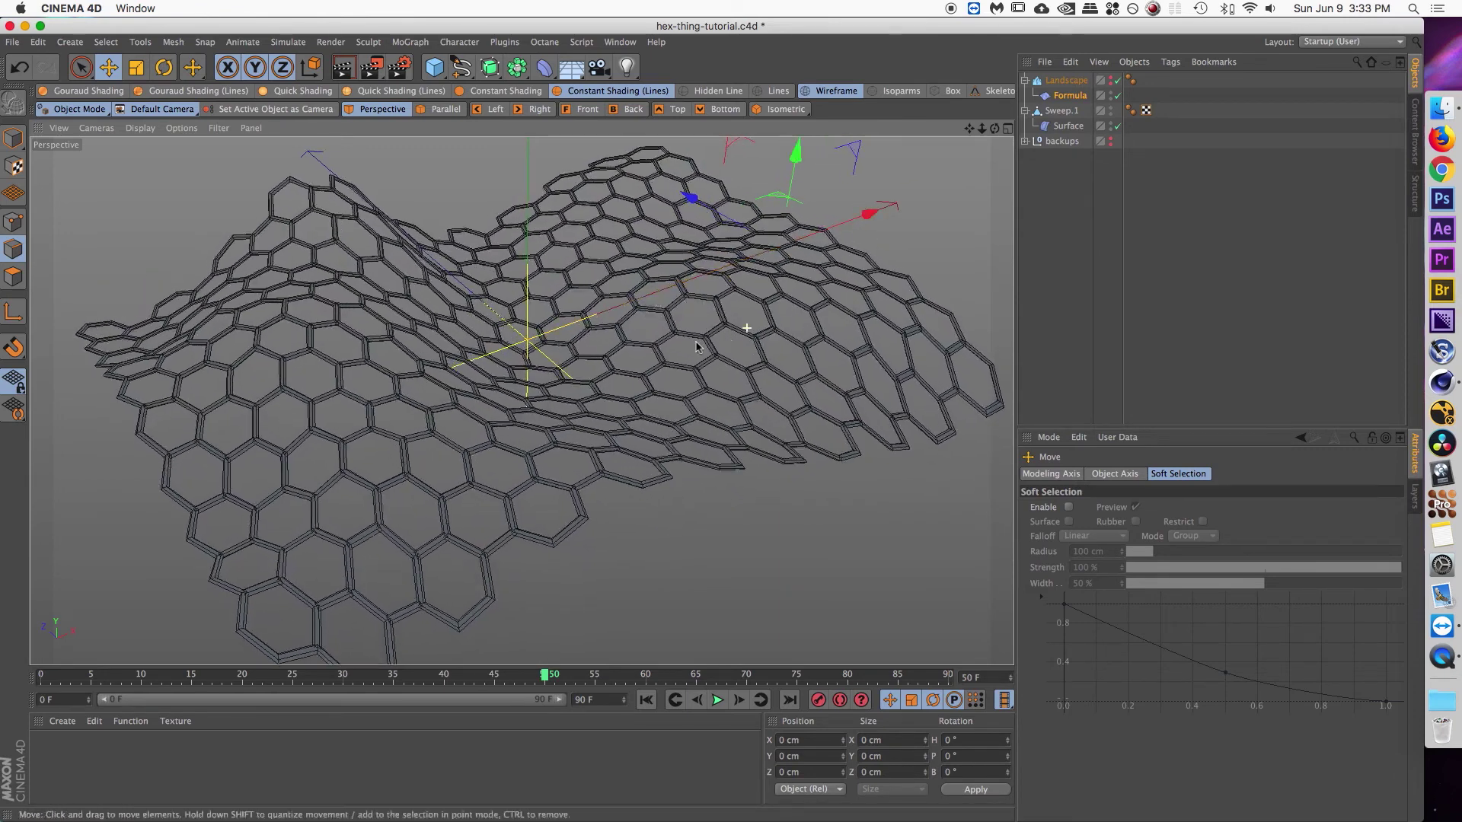
scroll(696, 347, down, 4)
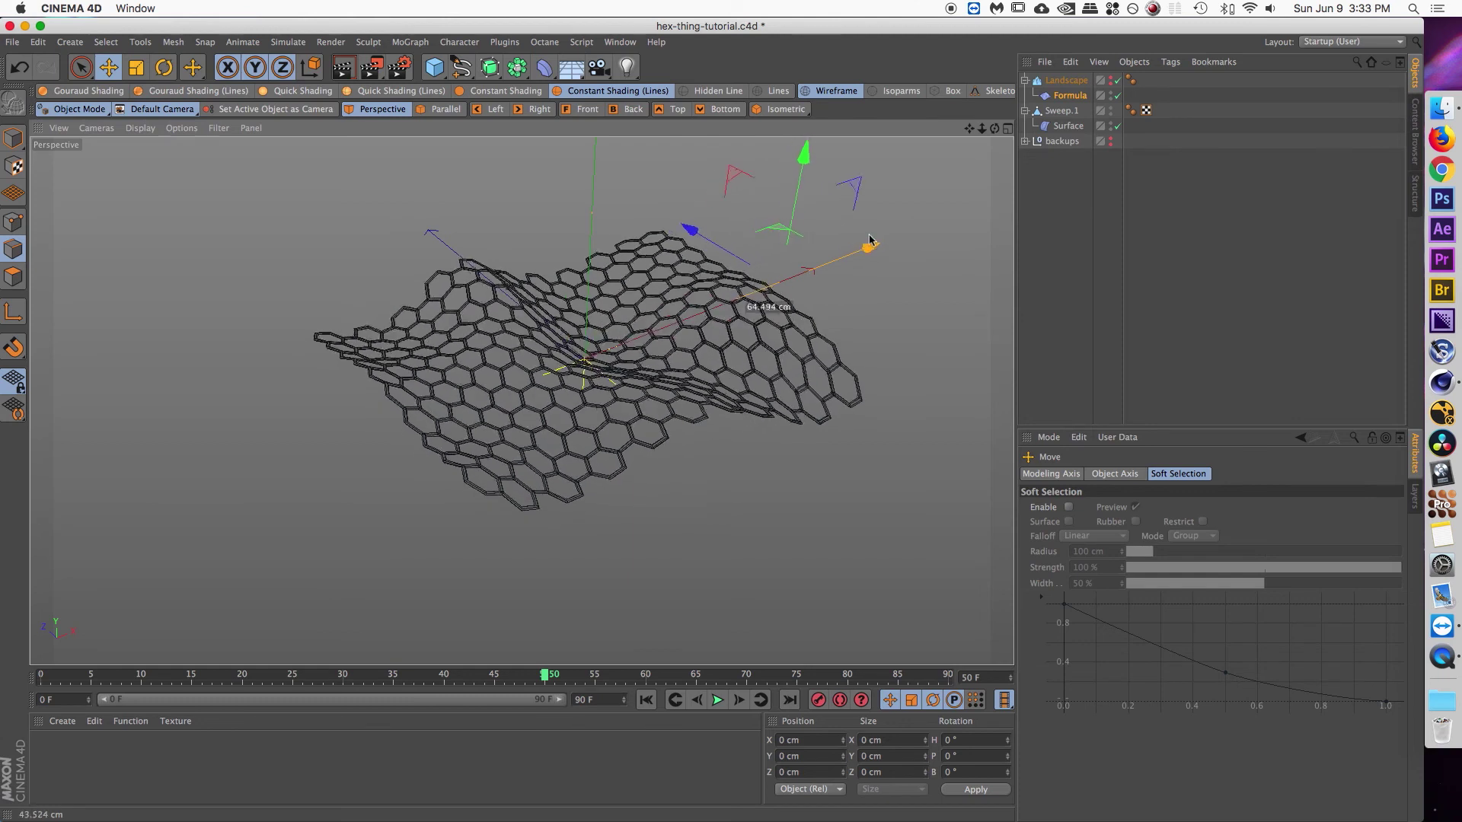
drag(870, 241, 878, 240)
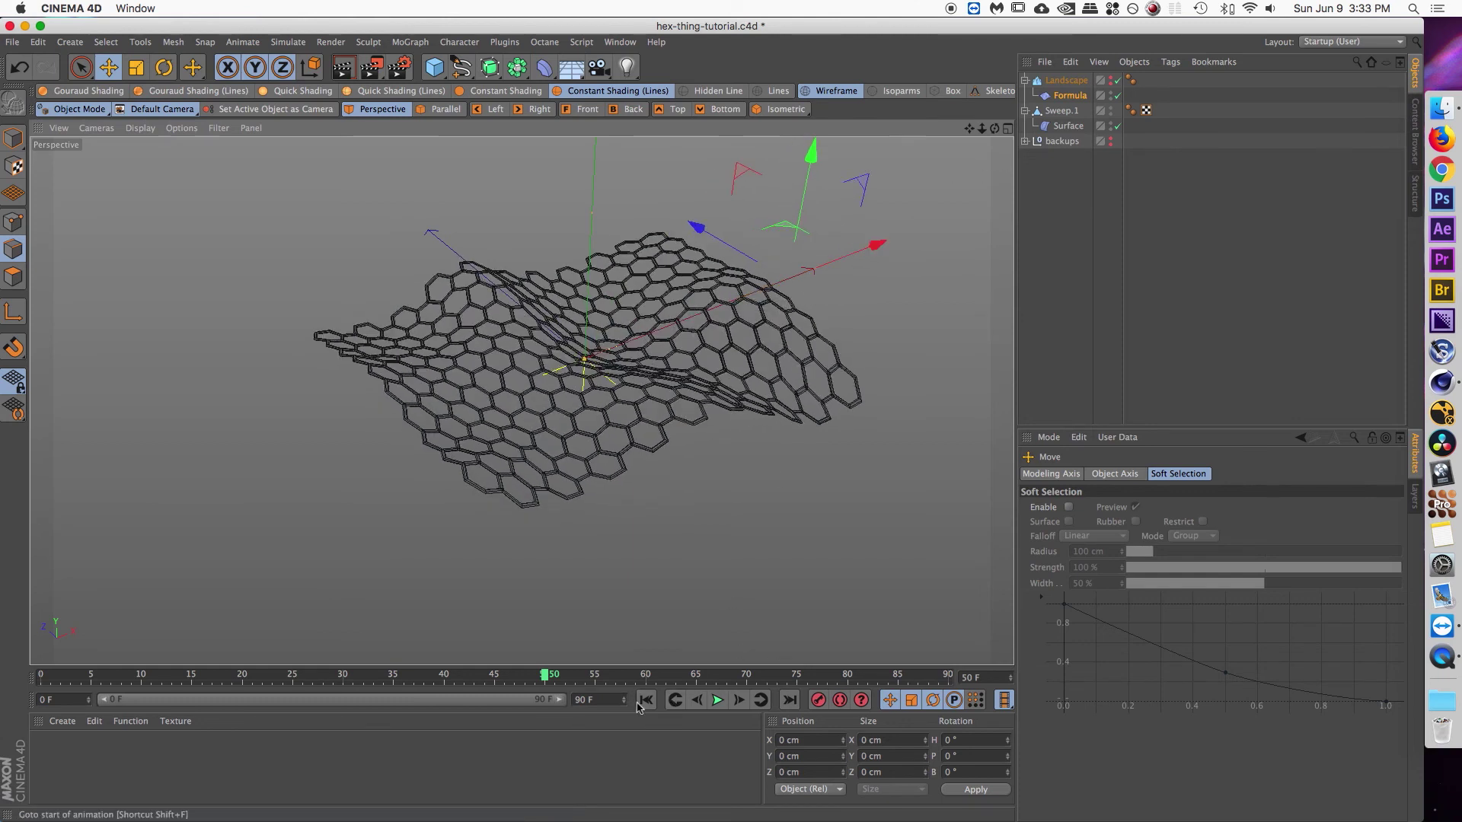
click(717, 699)
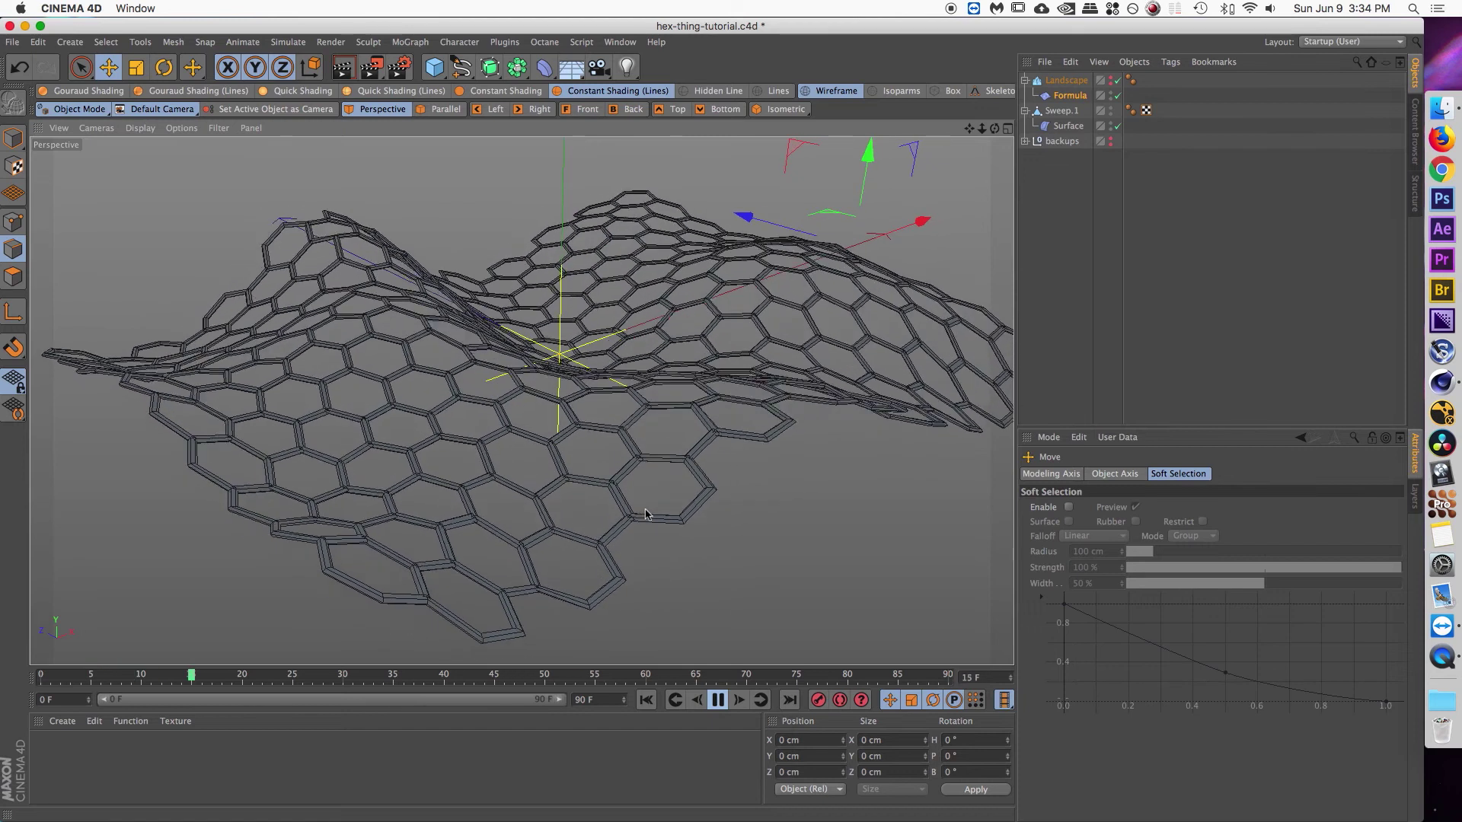
click(718, 699)
- Change the formula to Sin((u+t)*2.0*PI)*0.05, replay the ripple, and add an Omni Light
click(1070, 96)
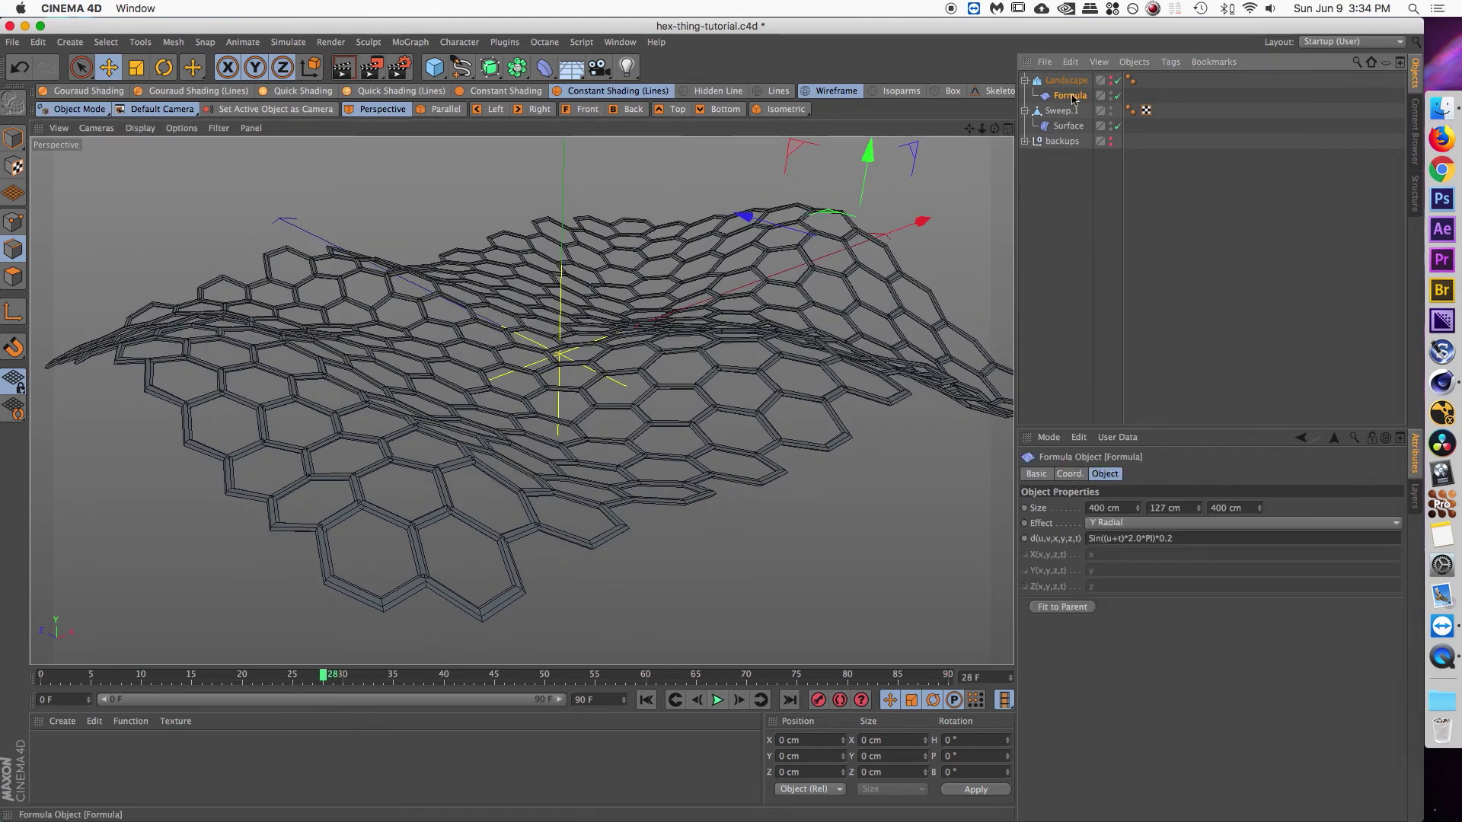
click(1204, 537)
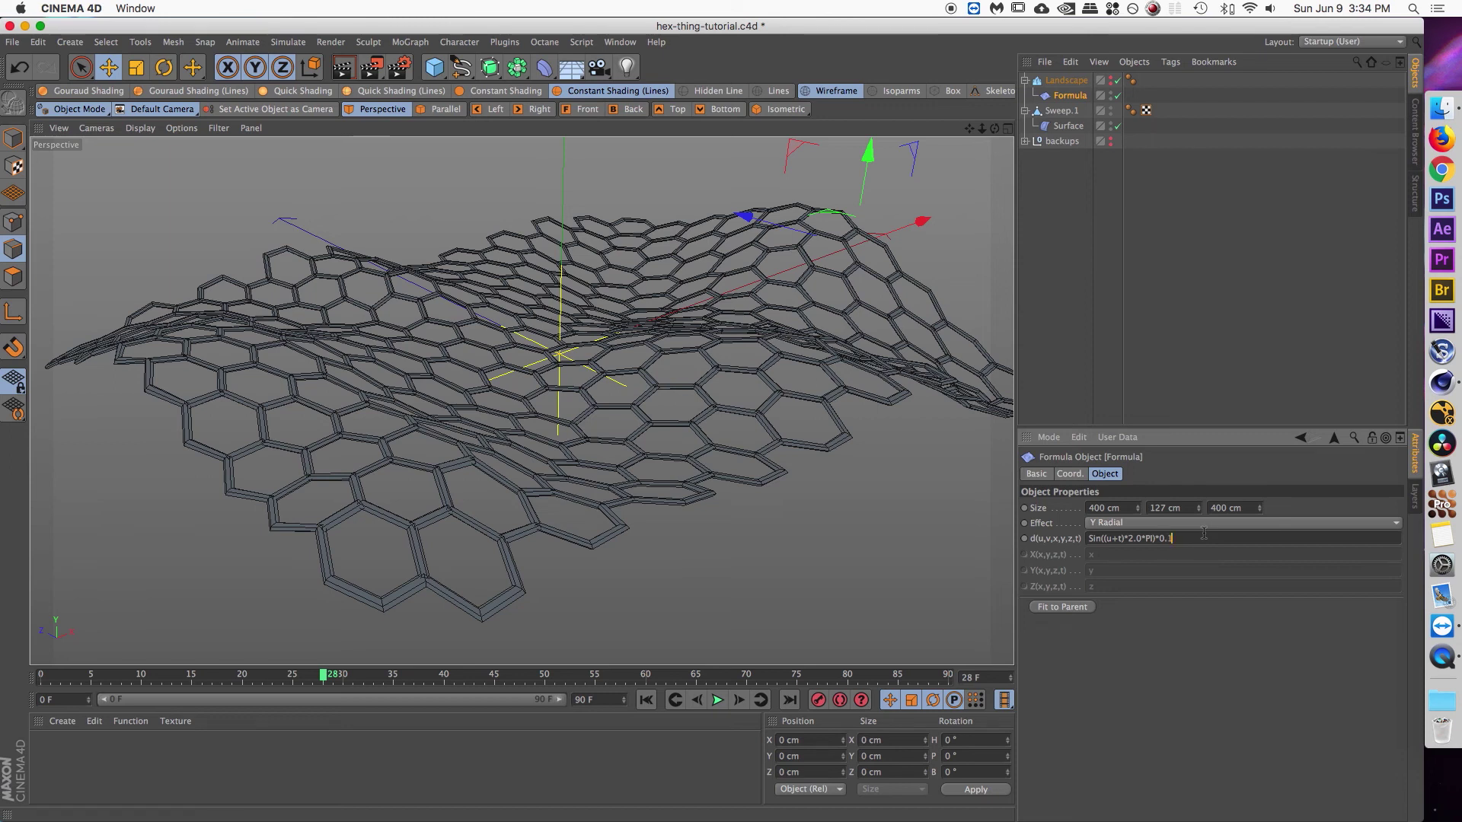
key(Return)
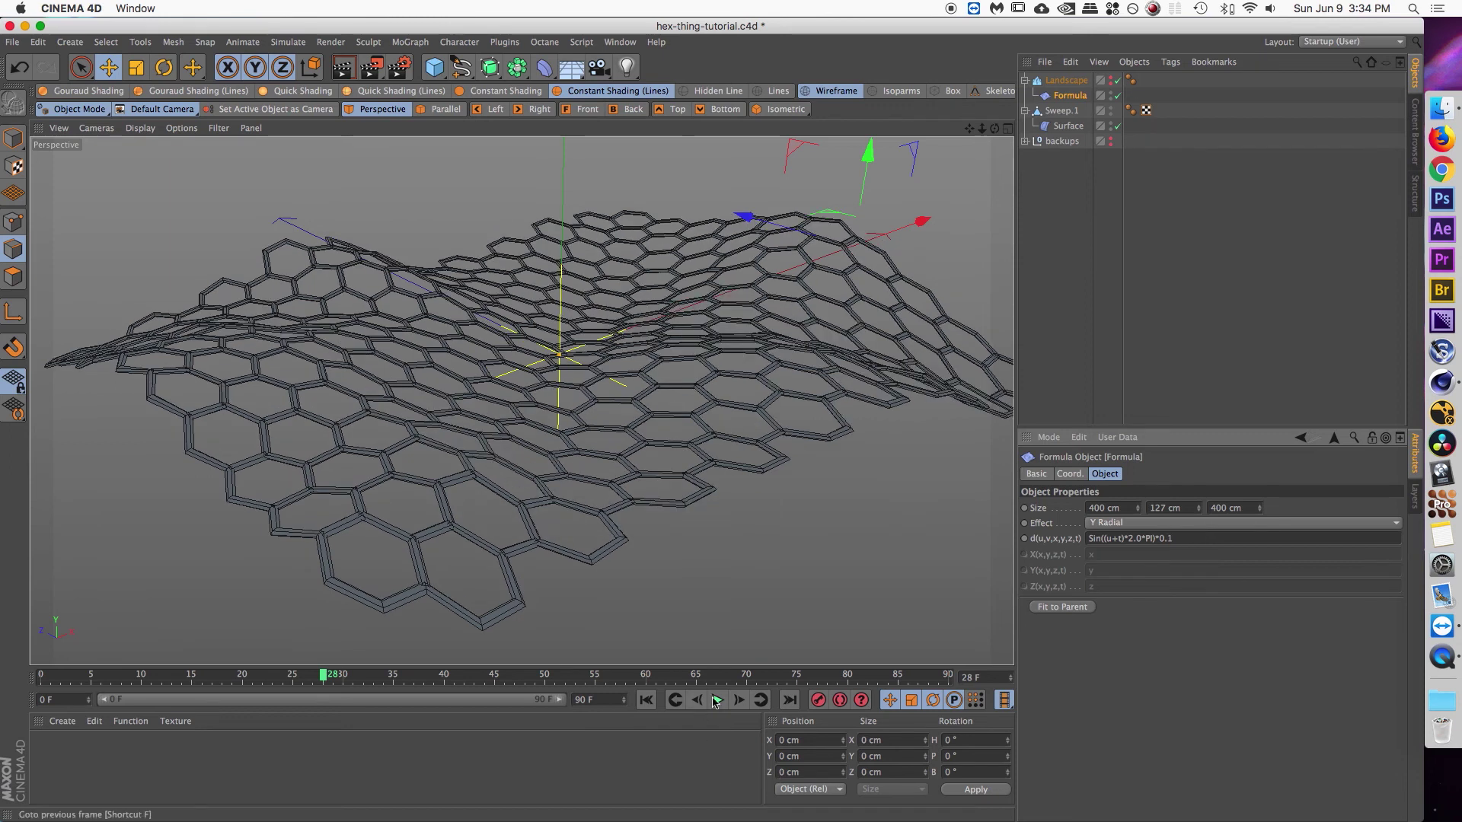
click(716, 700)
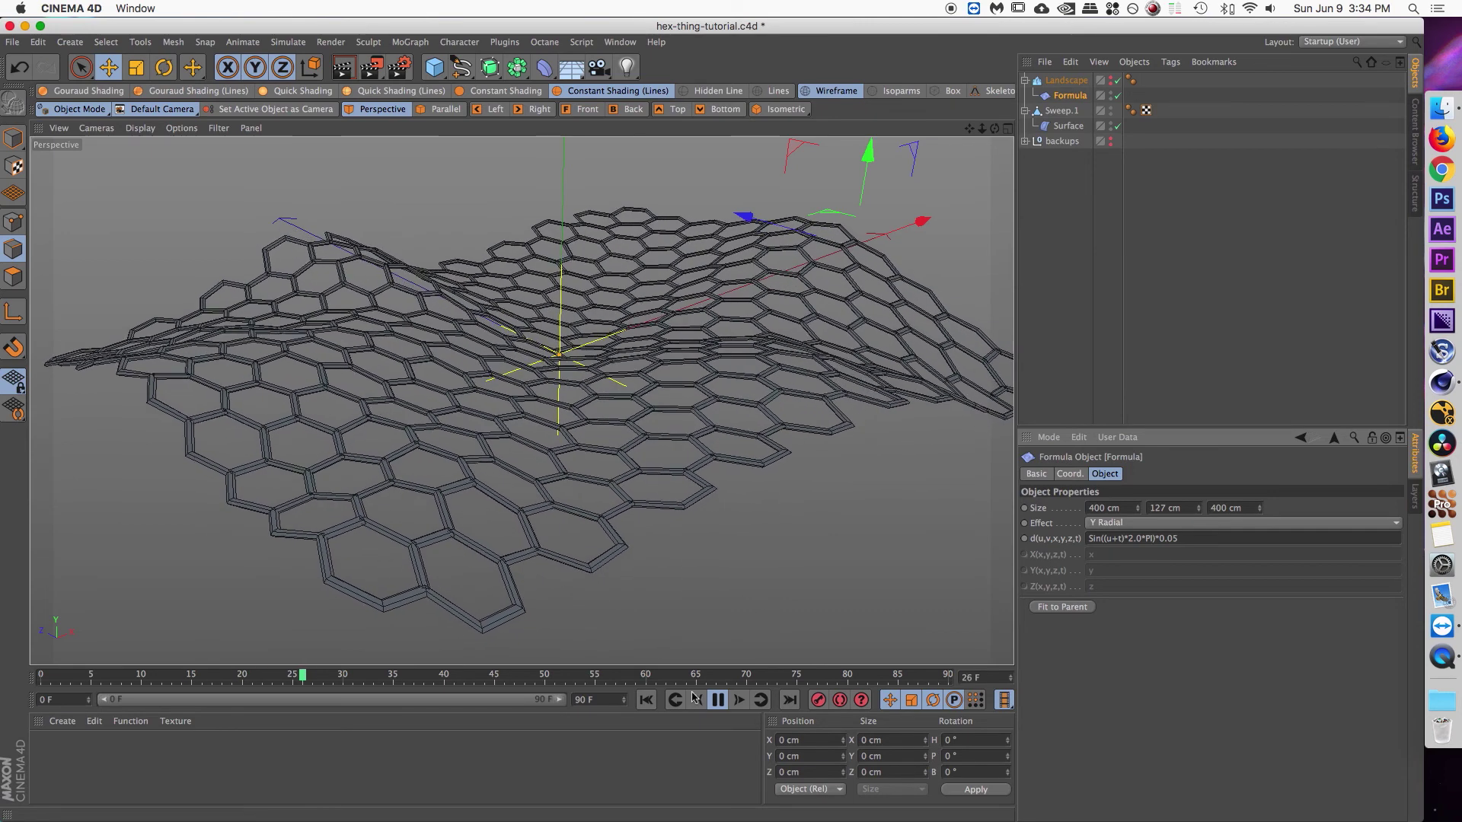
click(716, 699)
click(627, 67)
key(alt+r)
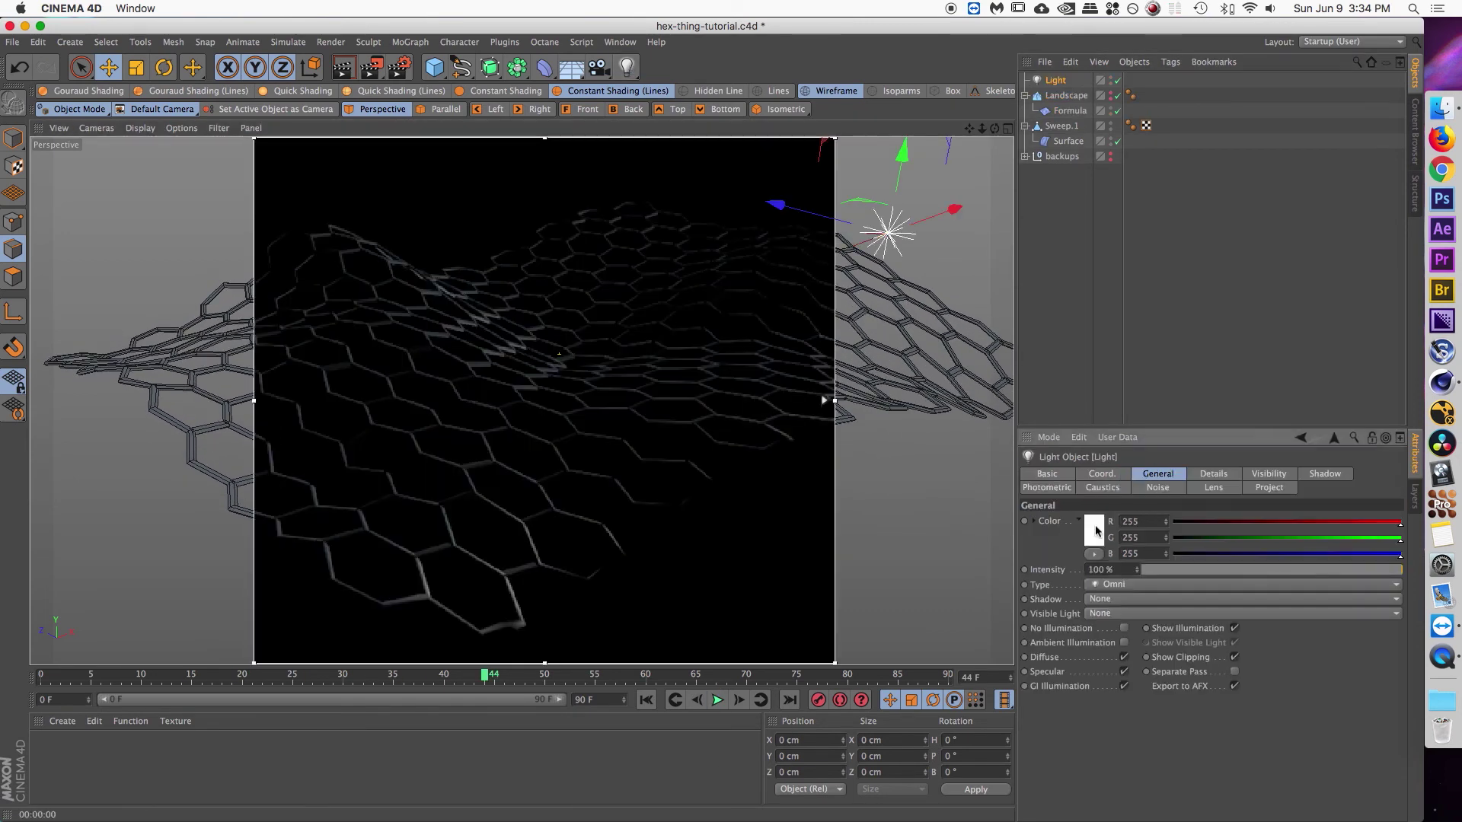